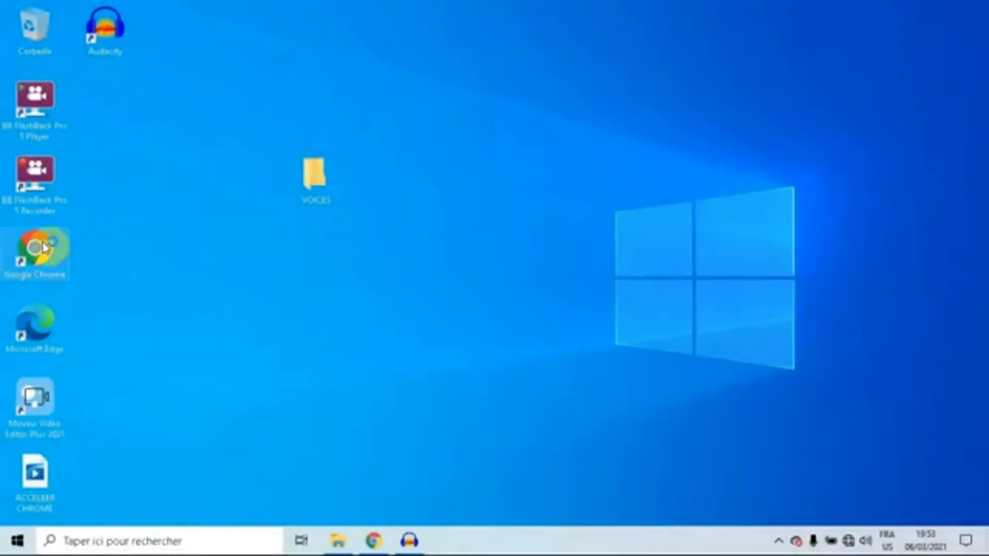
- Open Google Chrome maximized, check its version and update status on the À propos de Google Chrome page, and close the browser
double_click(45, 248)
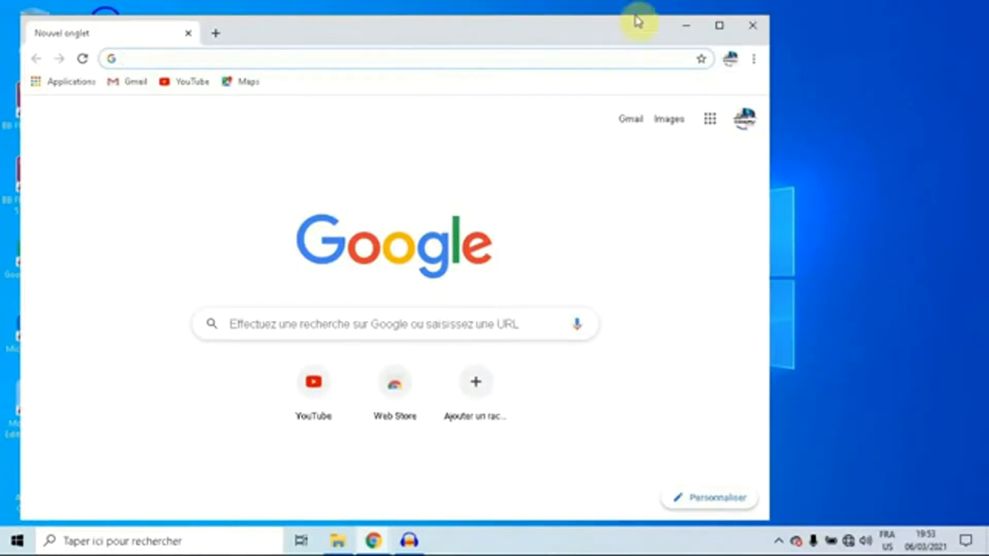
left_click(719, 27)
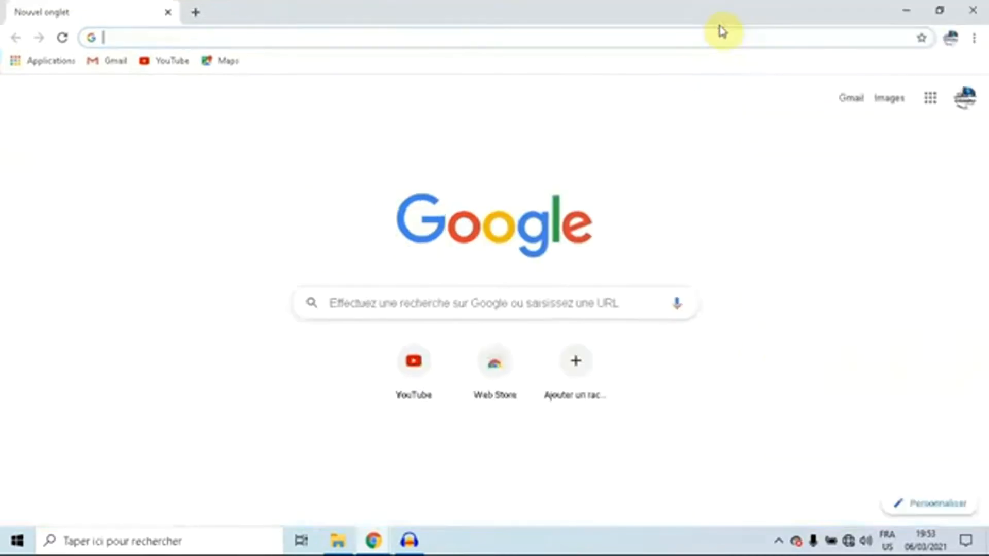
left_click(973, 38)
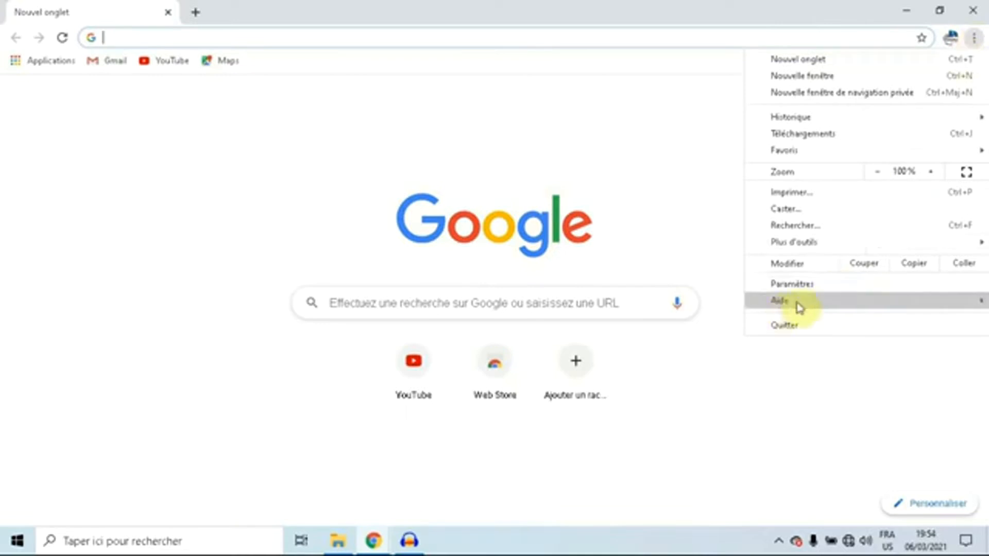
mouse_move(798, 307)
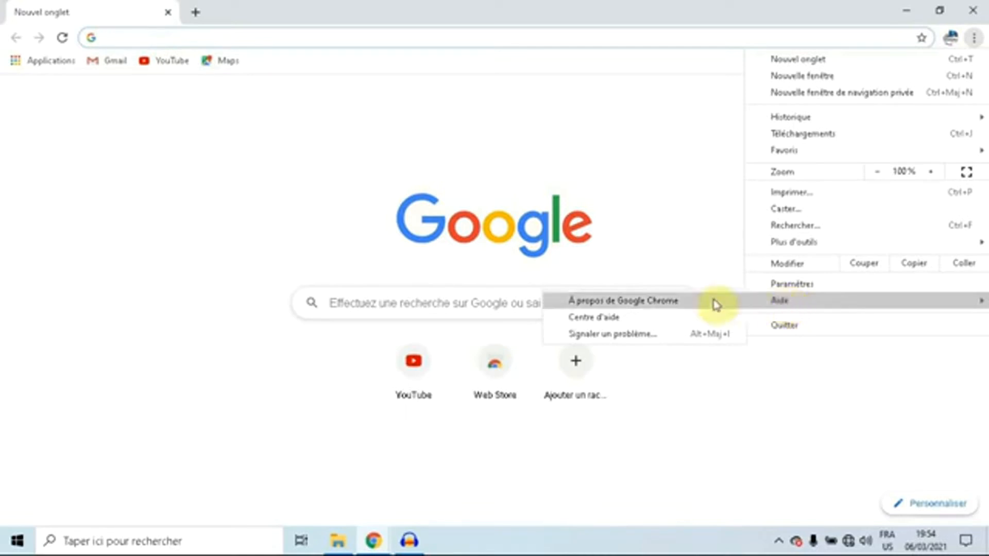
left_click(669, 304)
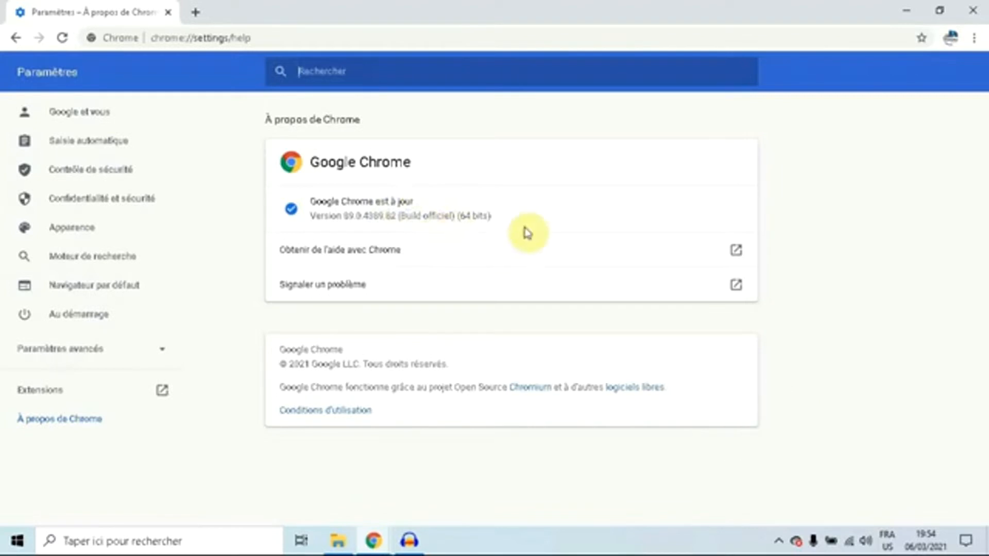
left_click(973, 12)
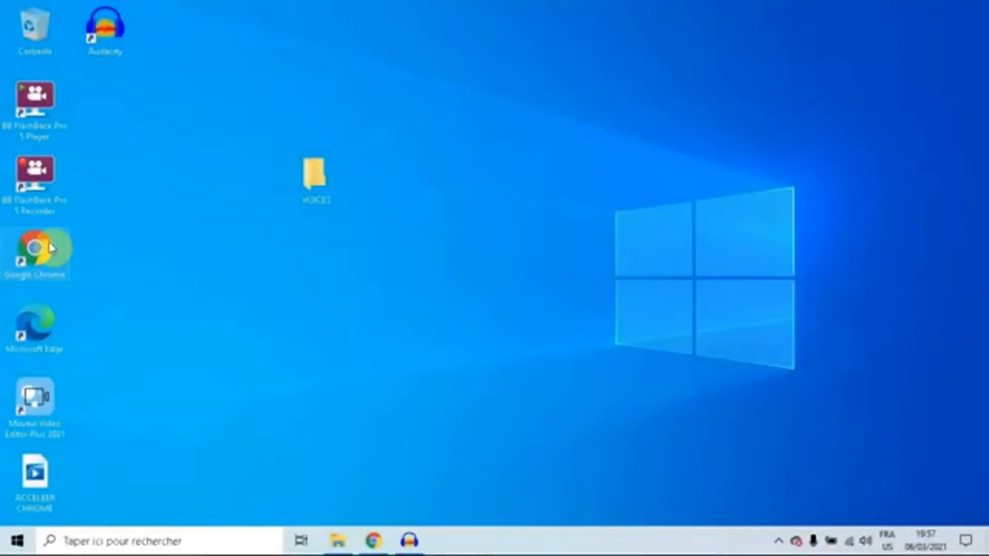
- Open Google Chrome and go to its Extensions management page
double_click(37, 244)
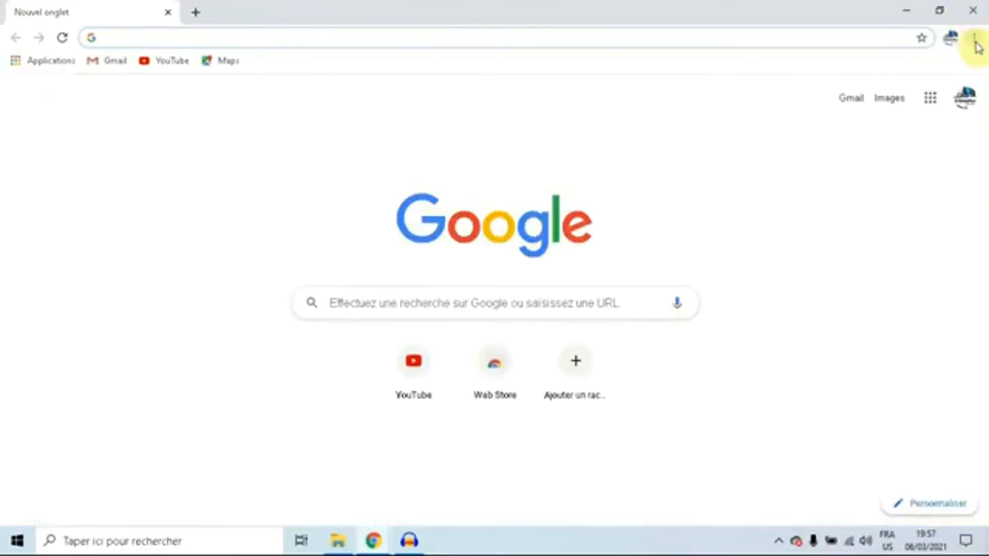
left_click(975, 42)
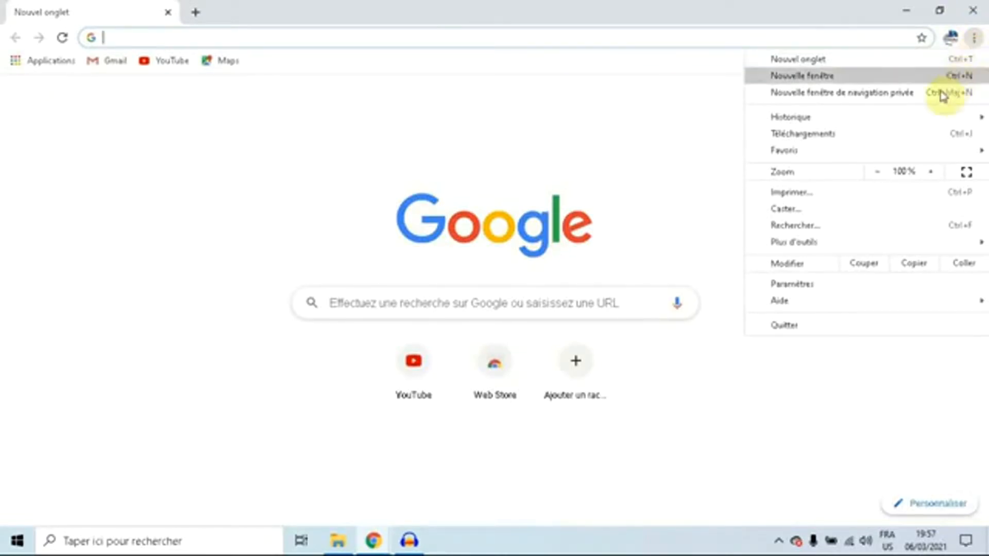
mouse_move(805, 246)
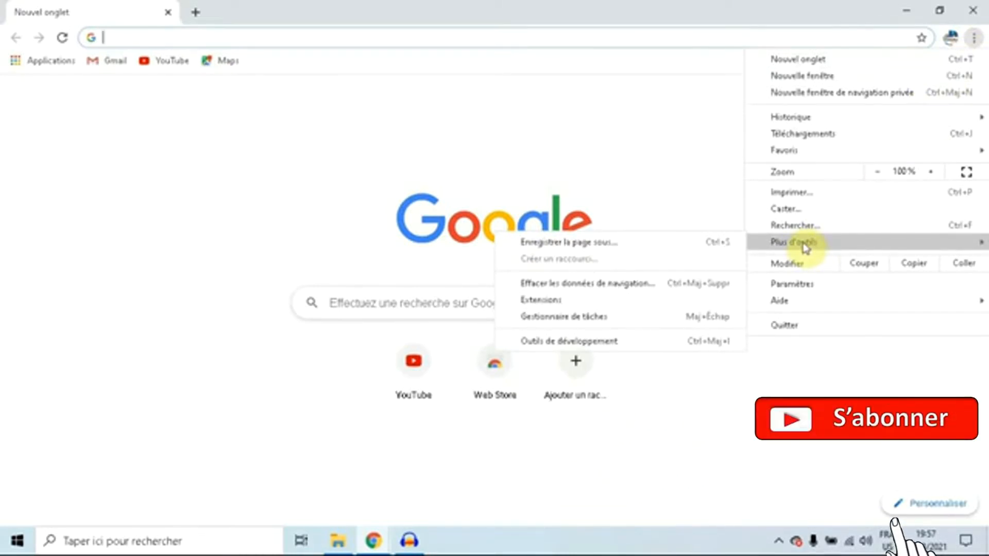
left_click(557, 304)
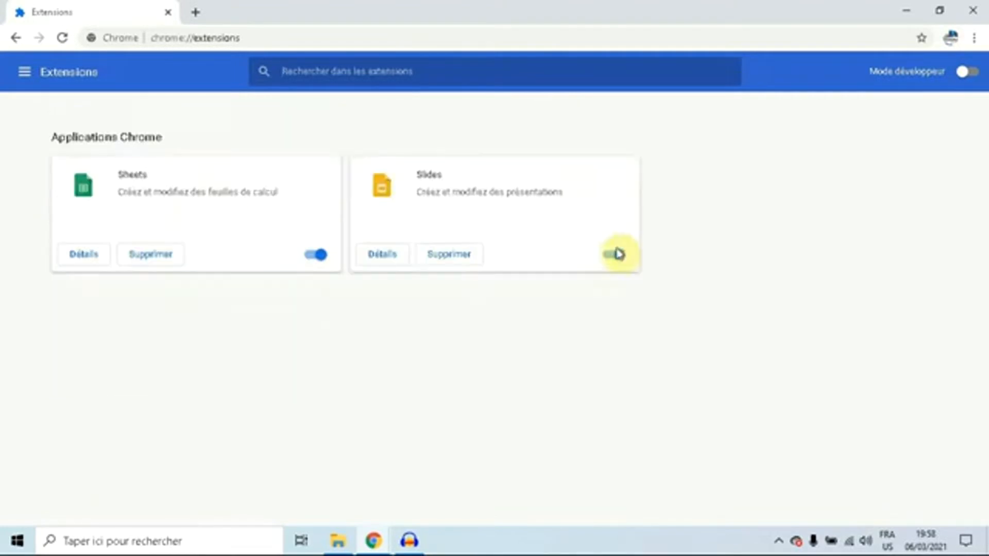
- Try switching off the Slides app among the Chrome applications, and close the browser
left_click(617, 254)
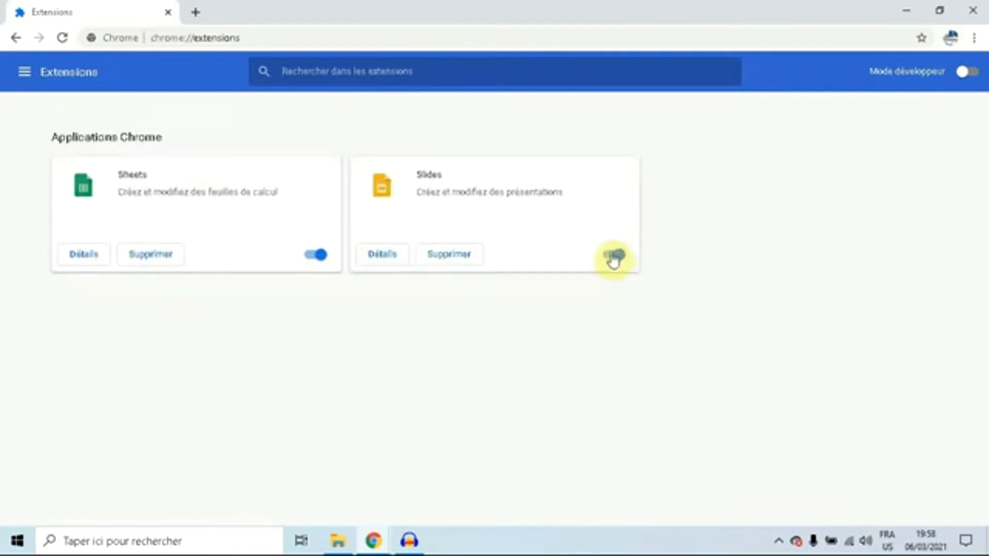
left_click(613, 256)
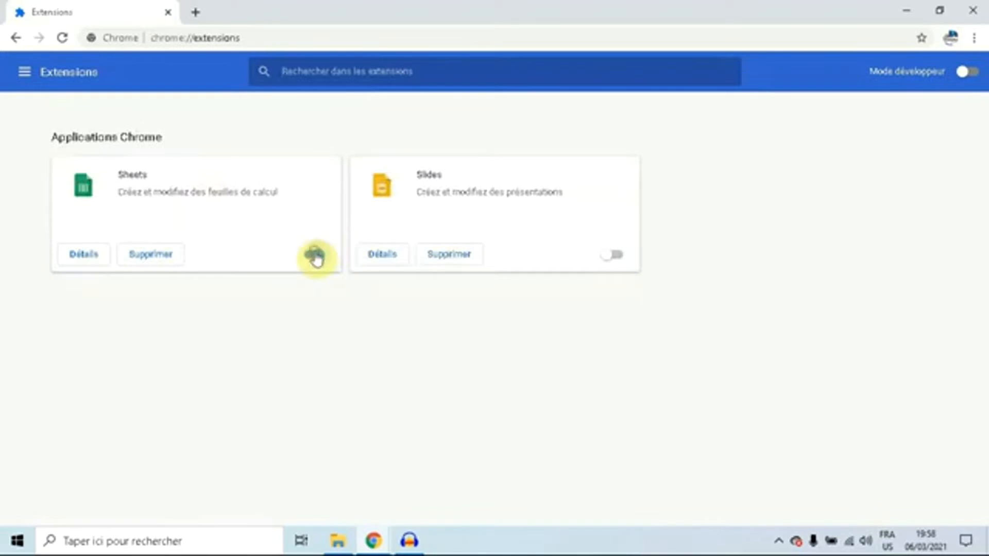
left_click(455, 258)
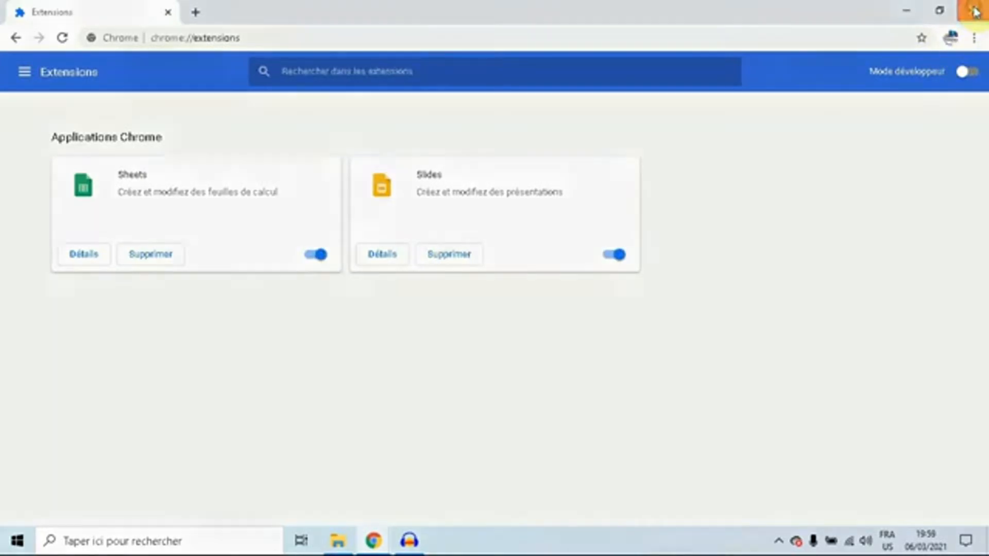
left_click(974, 11)
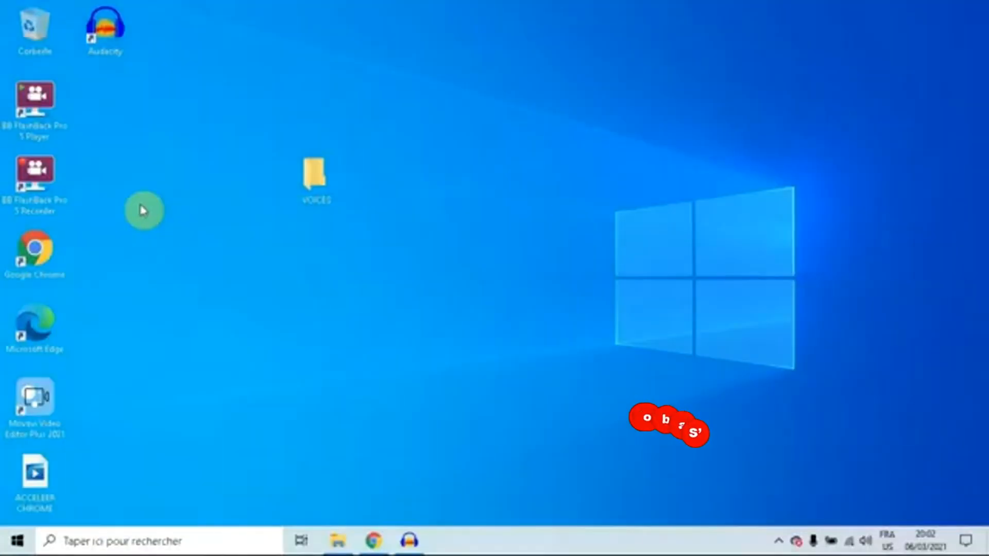
- Open Google Chrome in a maximized window and go to the chrome://flags page
double_click(45, 251)
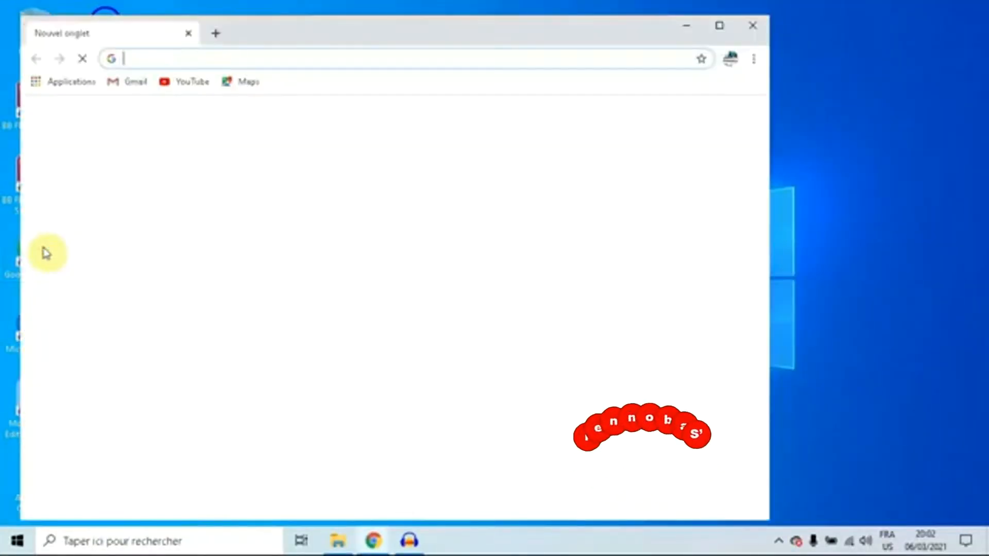
left_click(721, 26)
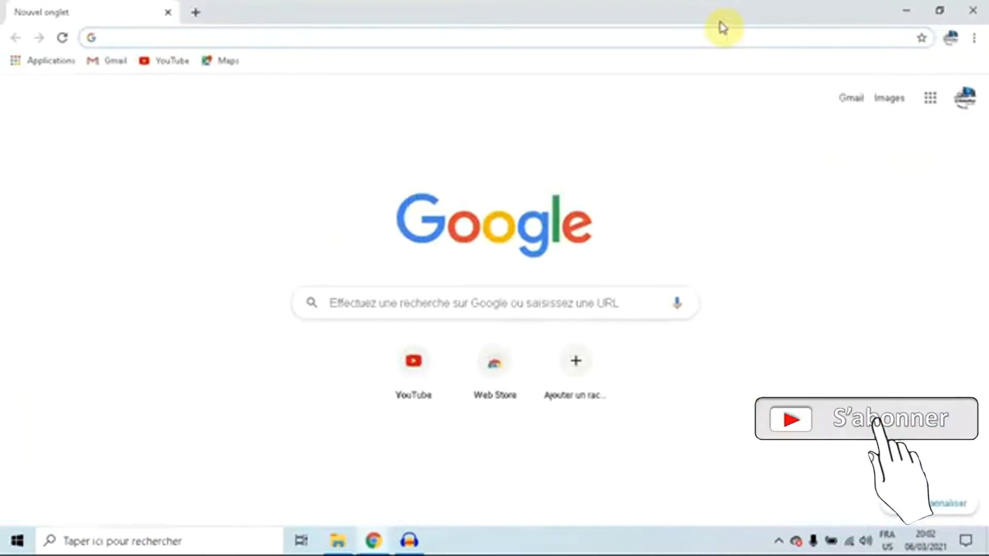
left_click(135, 40)
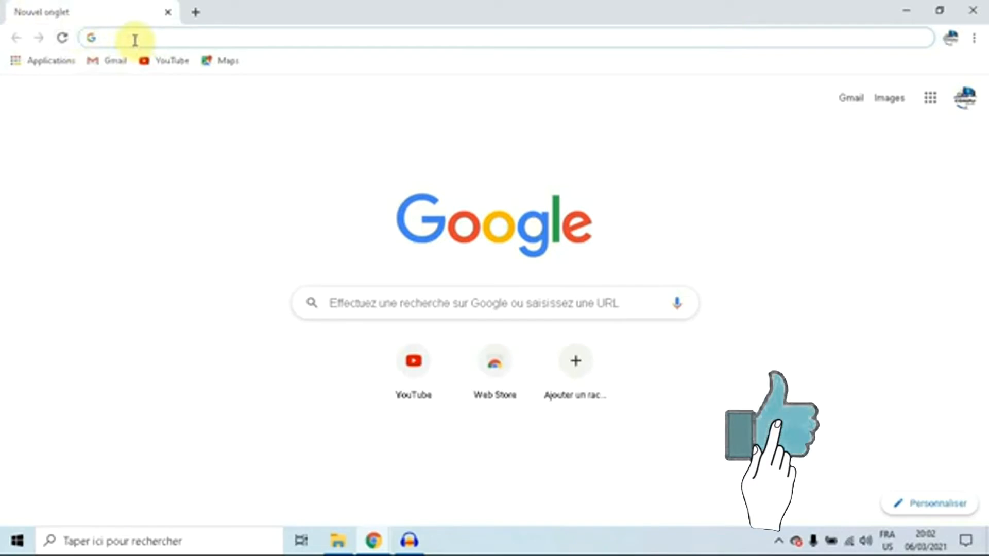
type("chrom")
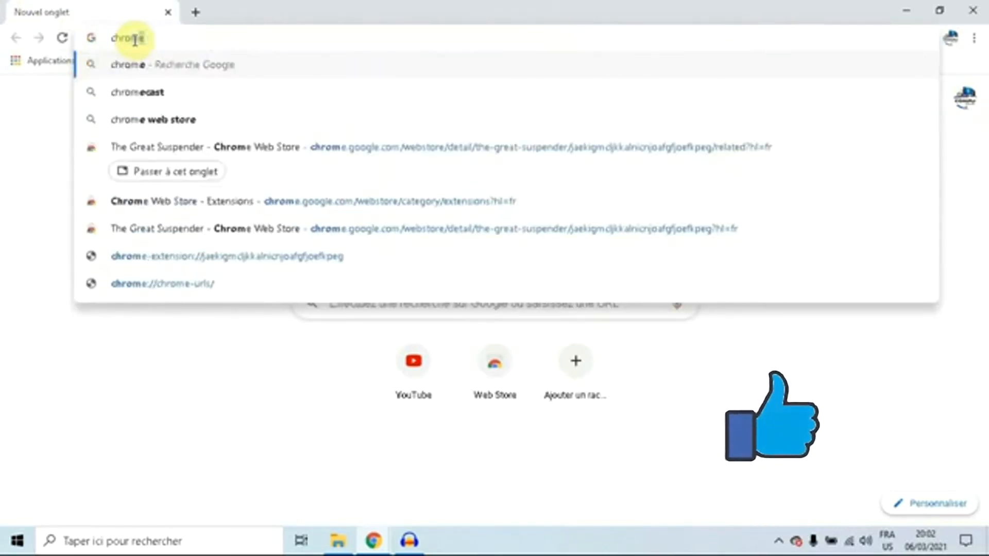
type("e")
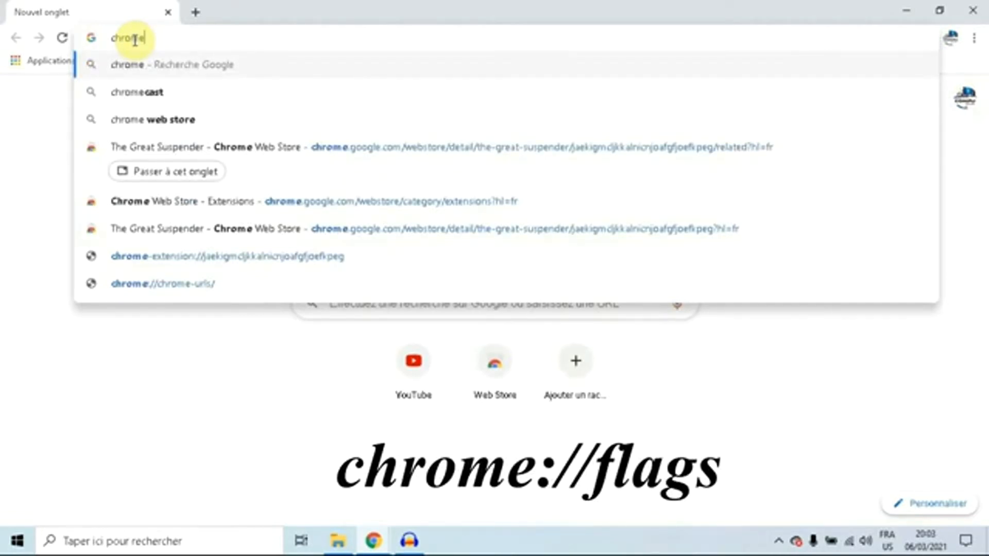
type(":")
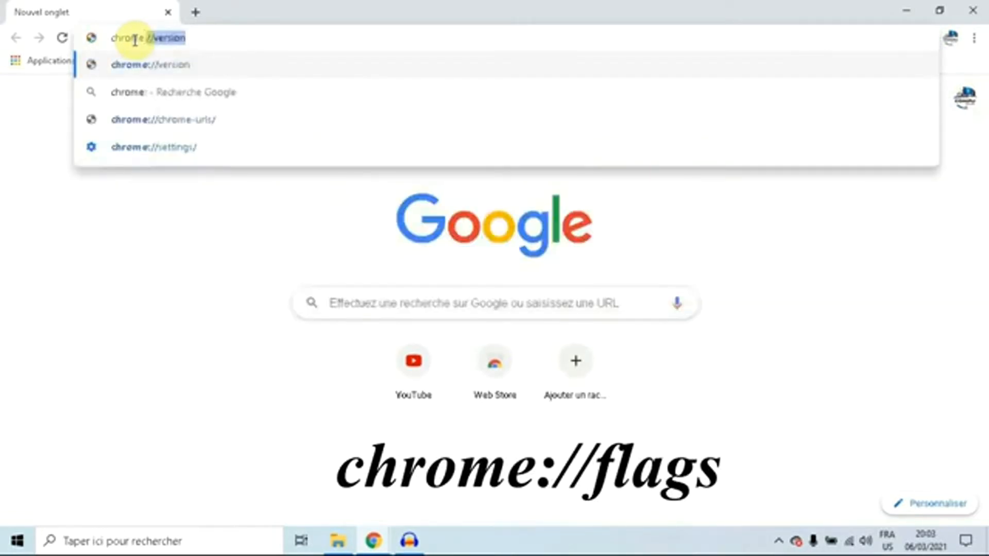
type("//")
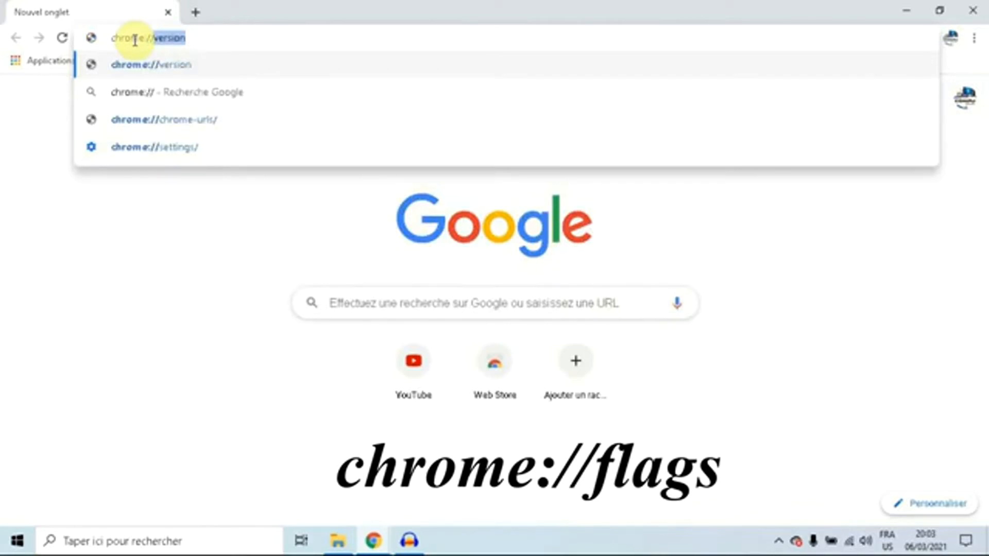
type("fla")
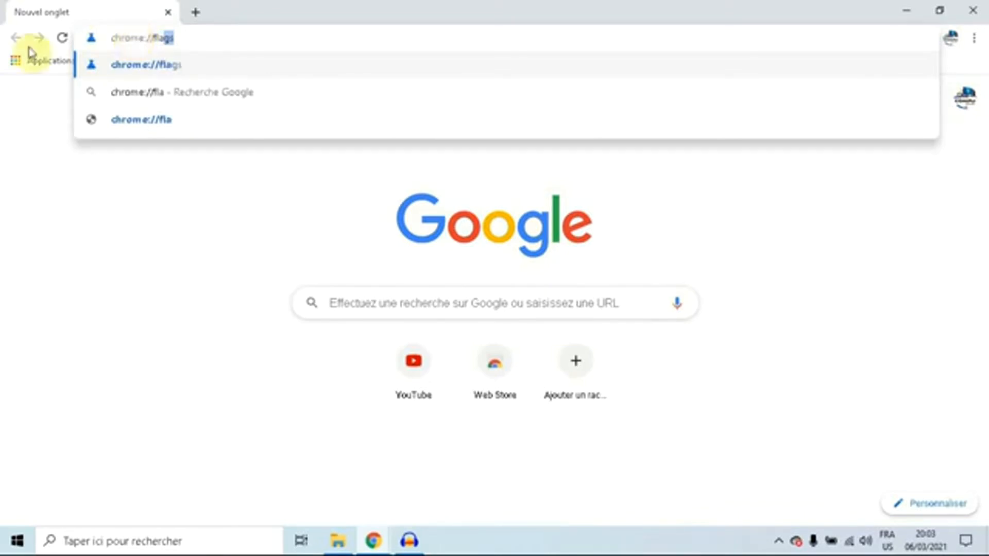
left_click(142, 67)
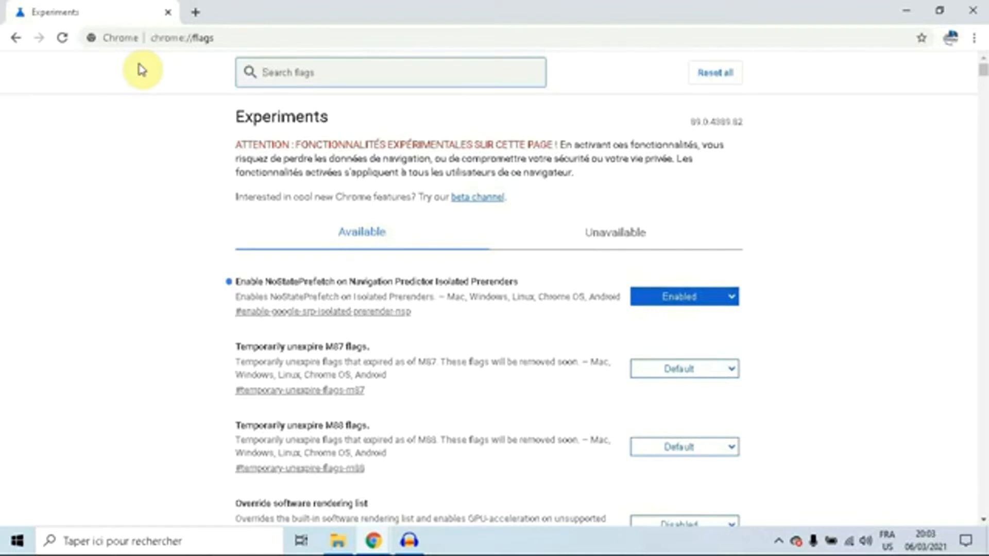
- Set the flag "Enable NoStatePrefetch on Navigation Predictor Isolated Prerenders" to Disabled
key("Down")
key("Return")
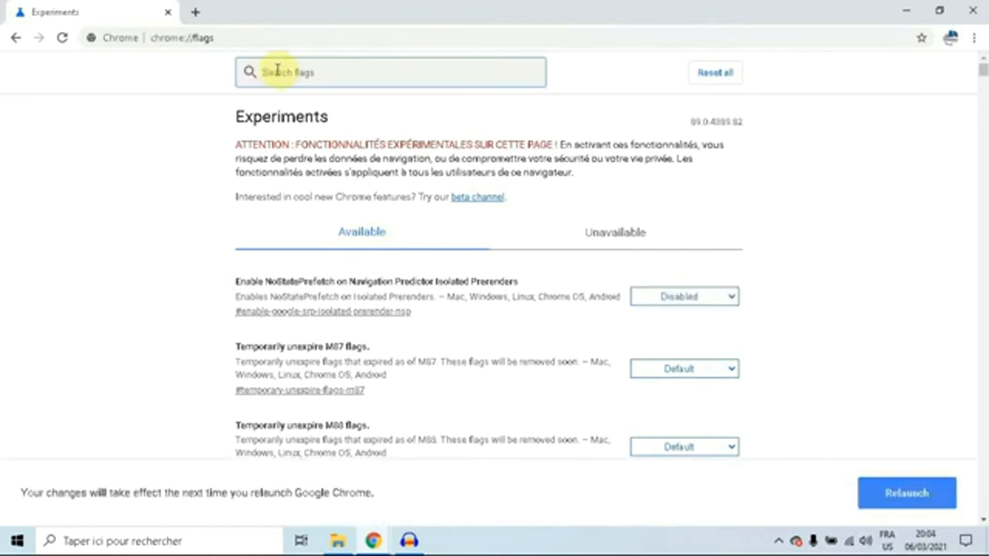
- Search the experimental flags for "nostateprefetch"
left_click(316, 71)
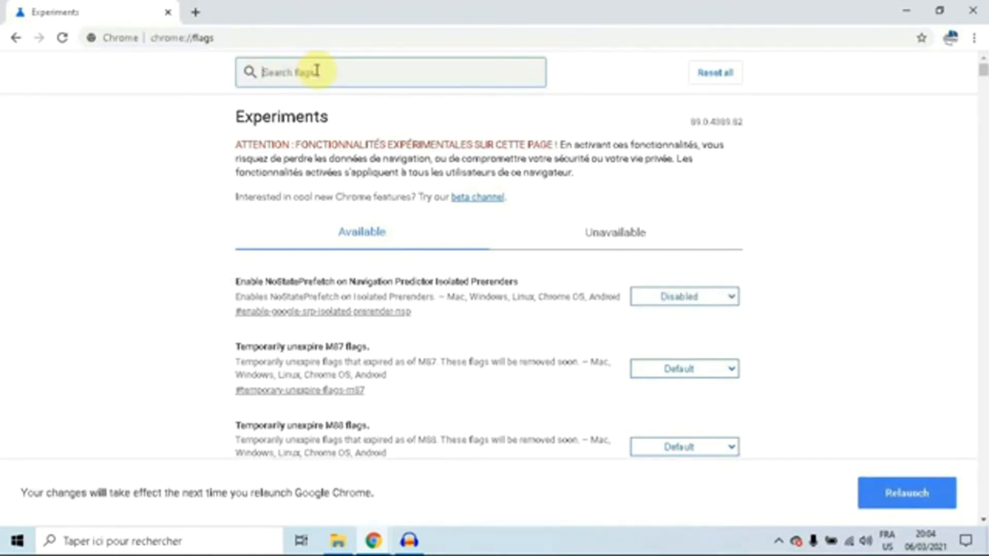
type("n")
key("BackSpace")
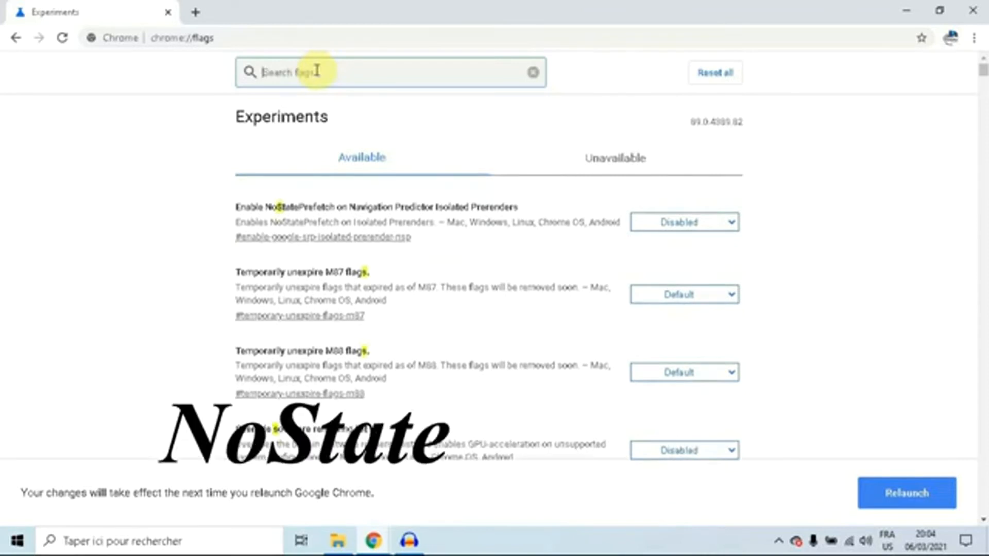
type("nost")
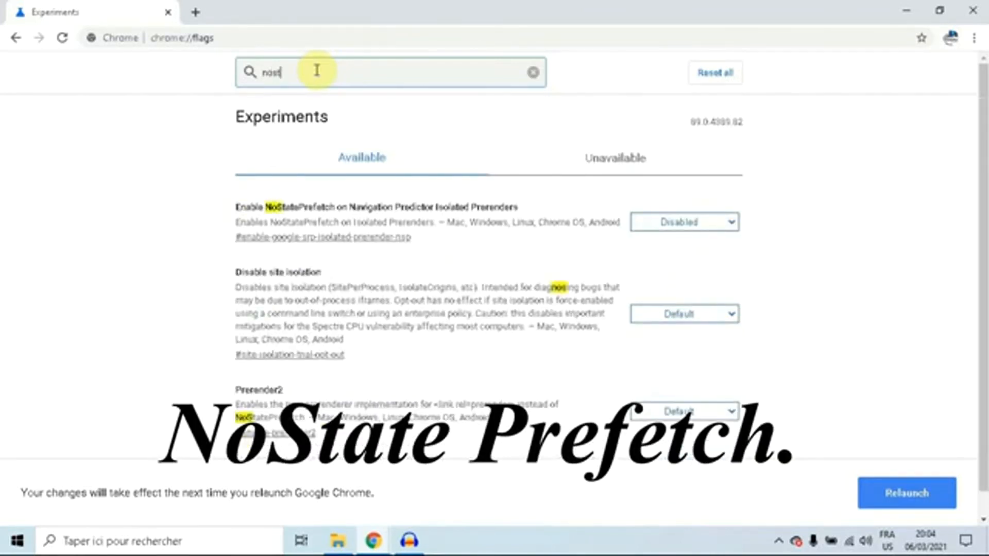
type("ate")
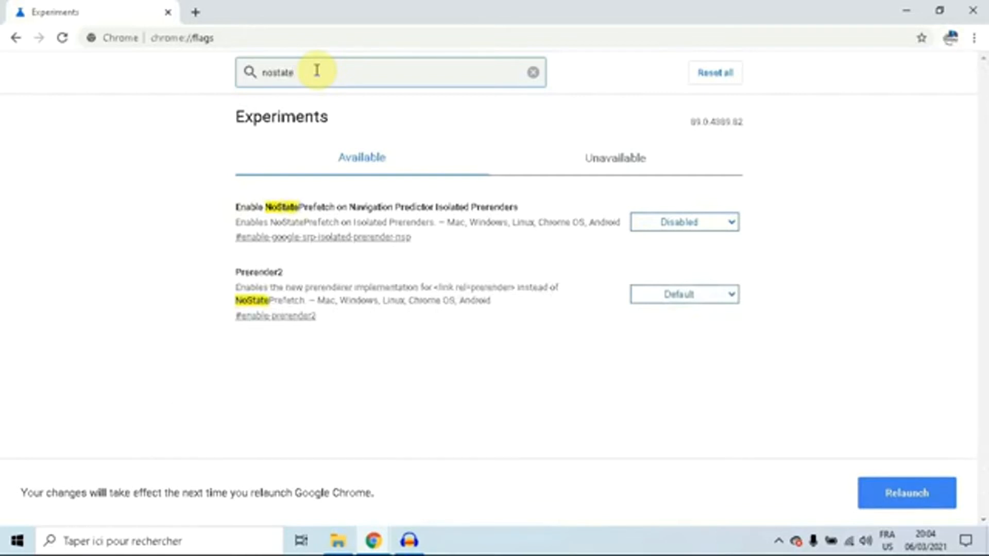
type("prefet")
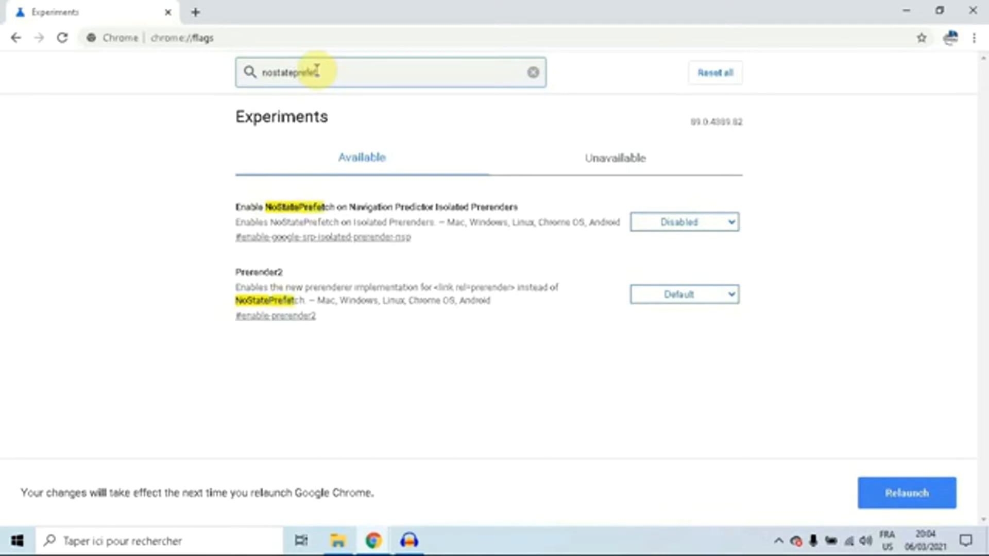
type("ch")
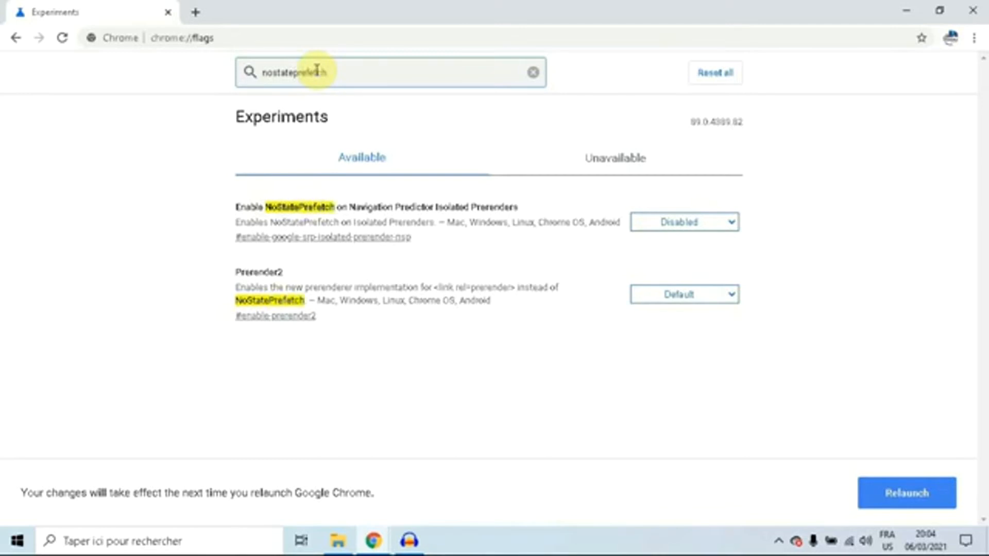
- Set the "Enable NoStatePrefetch on Navigation Predictor Isolated Prerenders" flag to Enabled and relaunch the browser
left_click(733, 225)
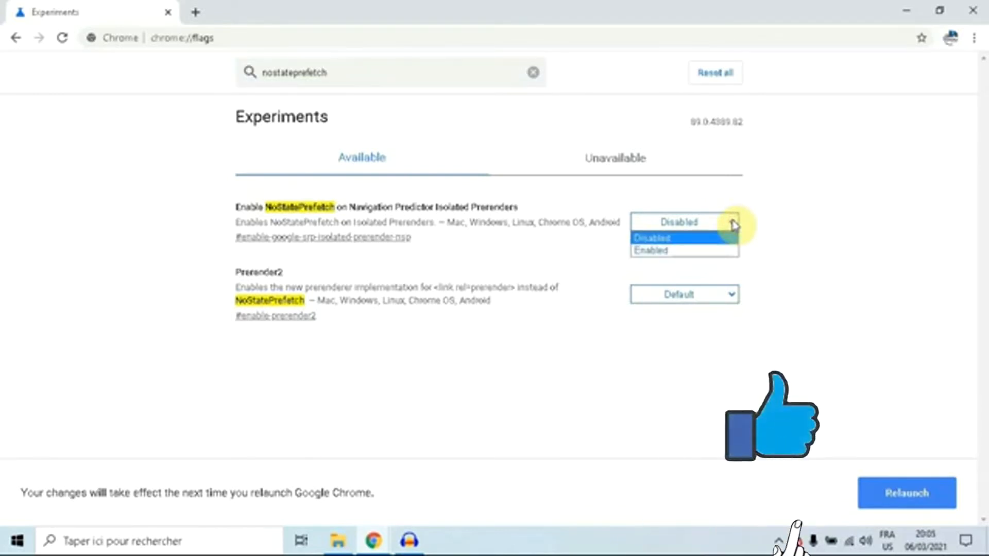
left_click(684, 252)
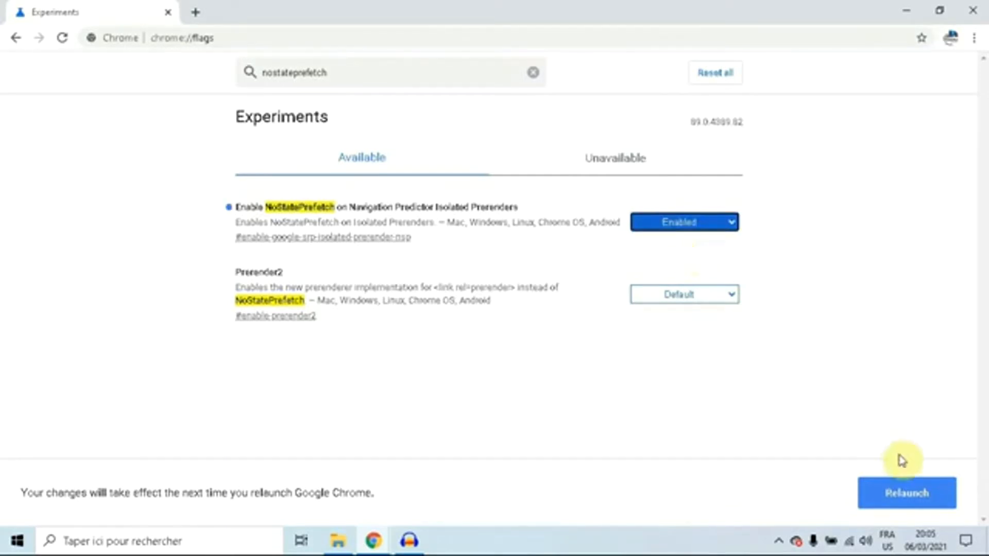
left_click(890, 494)
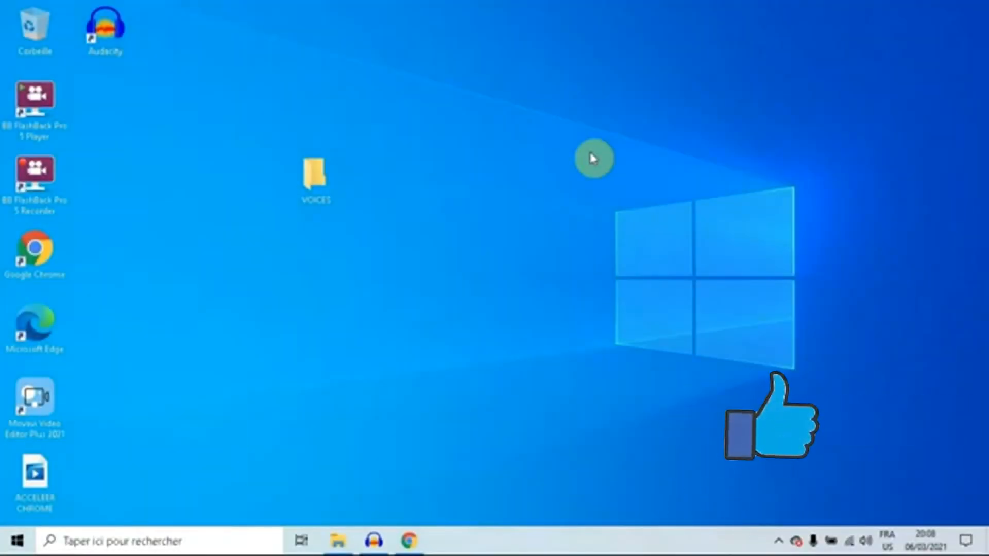
- Open Google Chrome, go to its settings page and expand the advanced settings (Paramètres avancés)
double_click(40, 247)
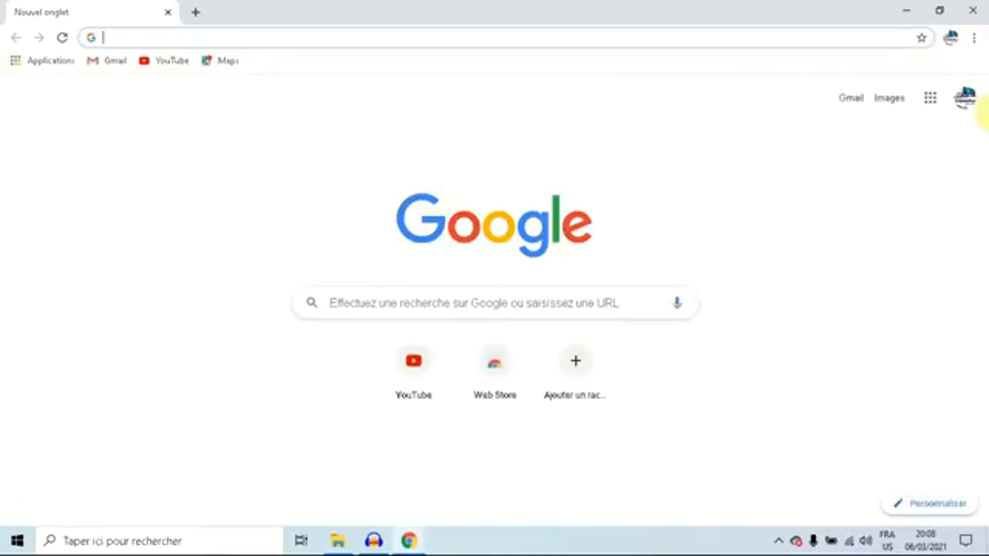
left_click(974, 40)
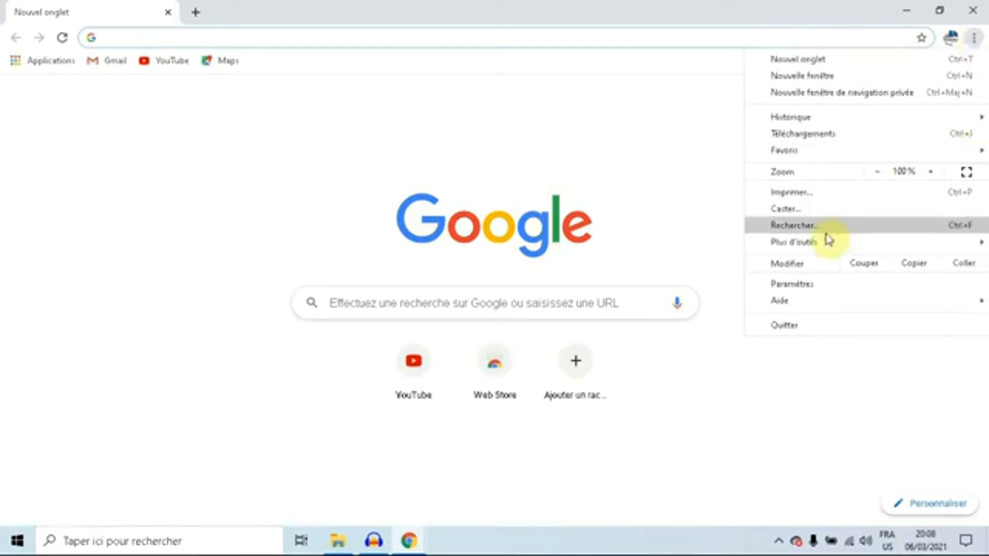
left_click(793, 286)
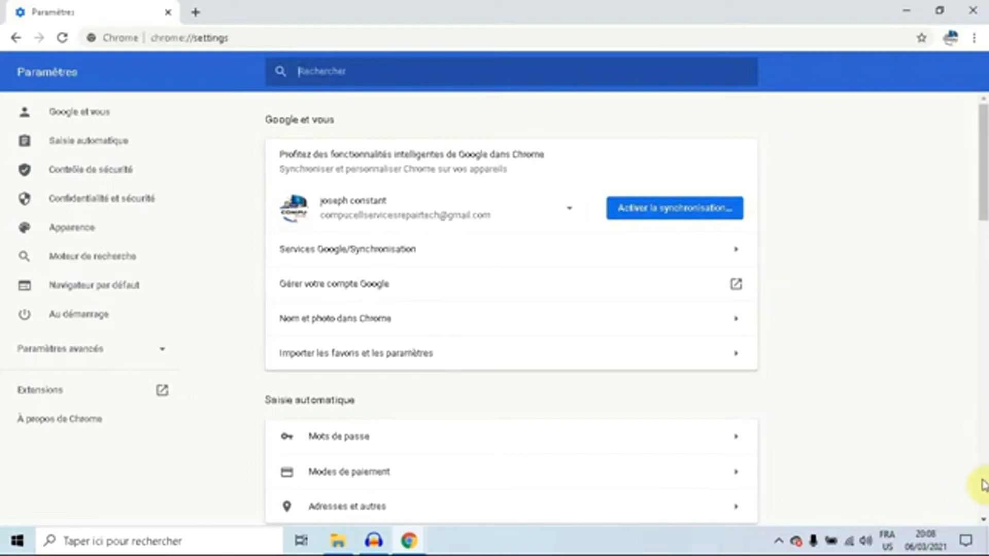
scroll(983, 521, "down", 20)
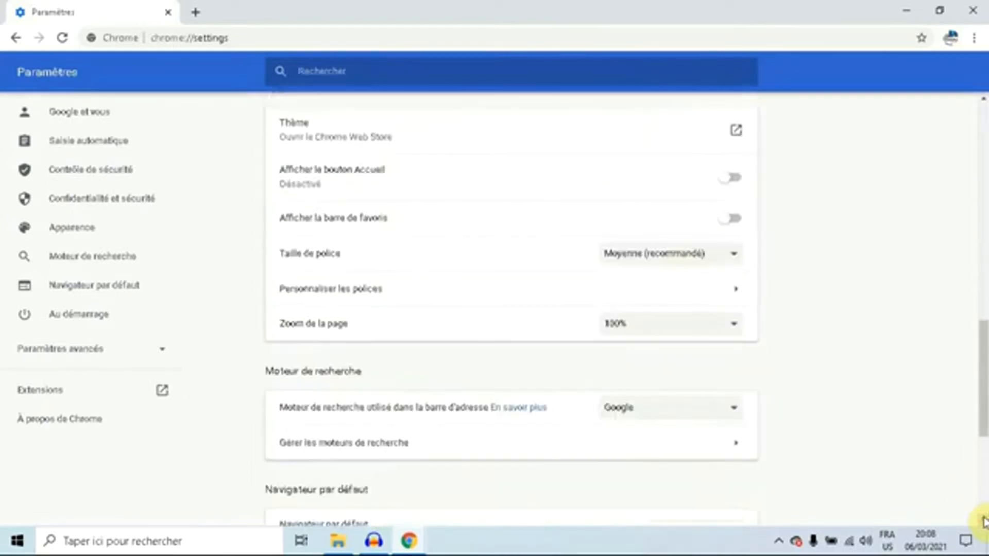
scroll(983, 521, "down", 6)
left_click(982, 520)
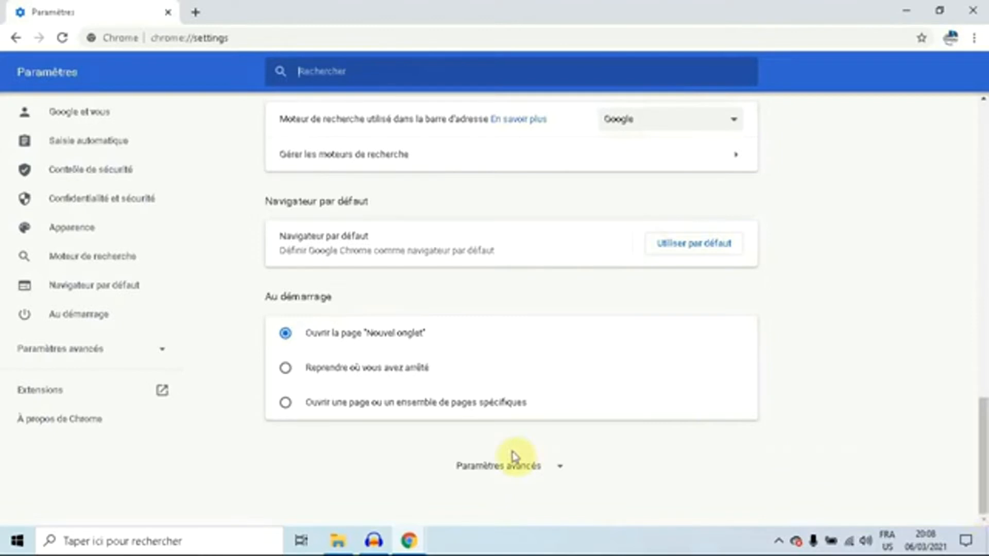
left_click(488, 469)
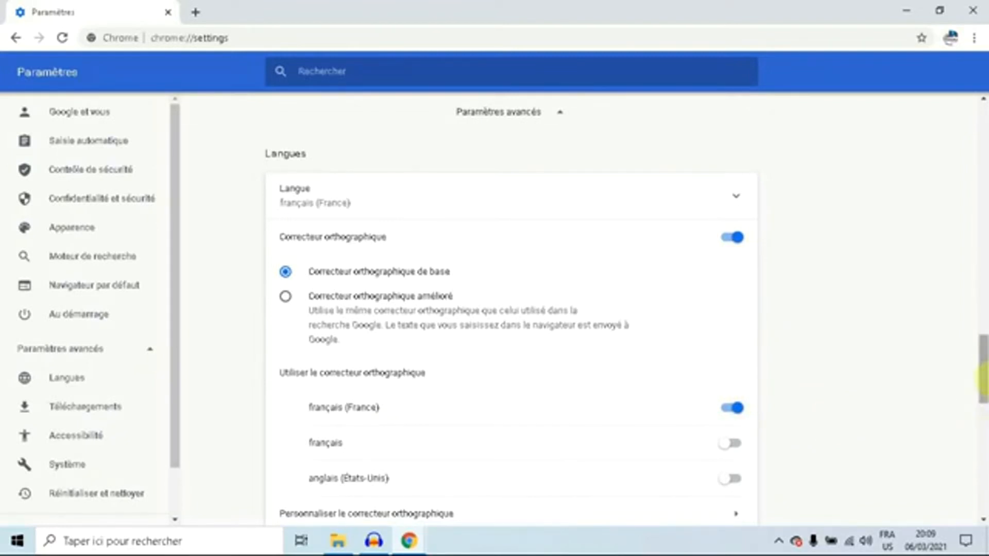
- Open the clear browsing data dialog (Effacer les données de navigation) from the privacy and security section
left_click(982, 102)
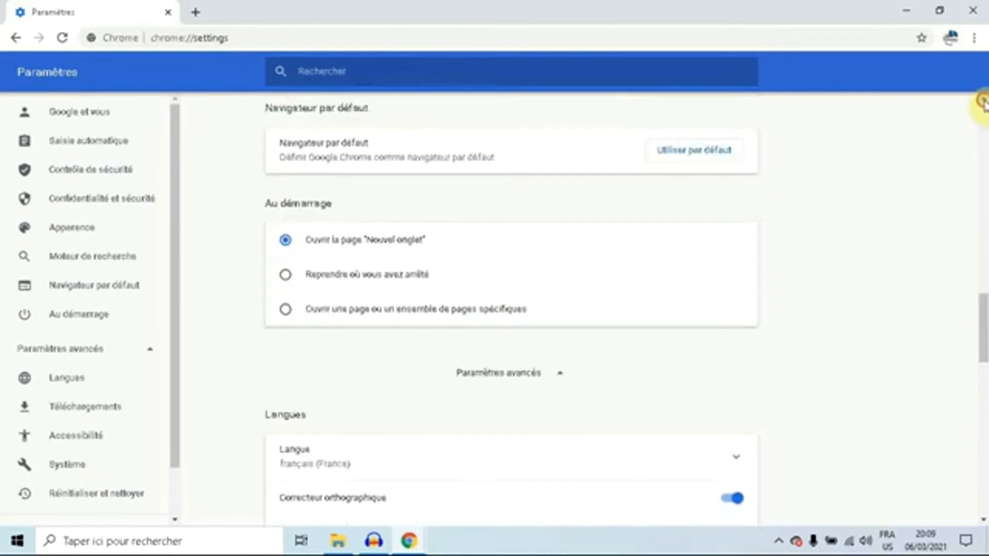
left_click(983, 101)
left_click(982, 102)
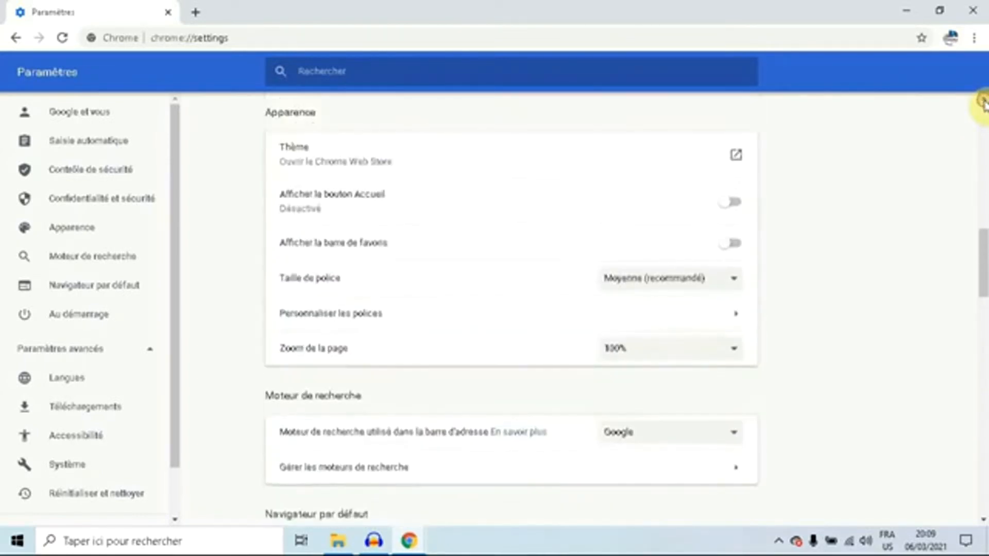
left_click(983, 101)
left_click(982, 101)
left_click(982, 101)
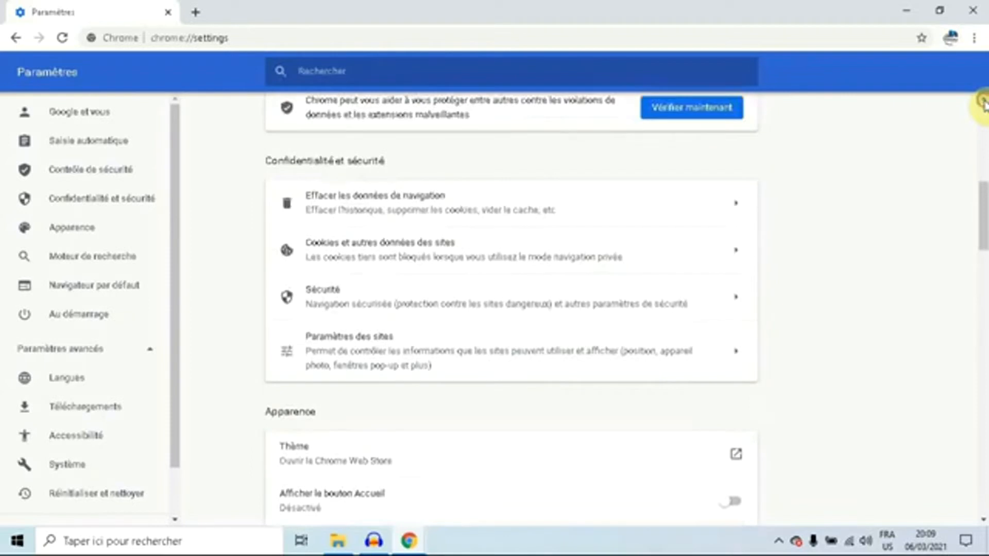
left_click(983, 101)
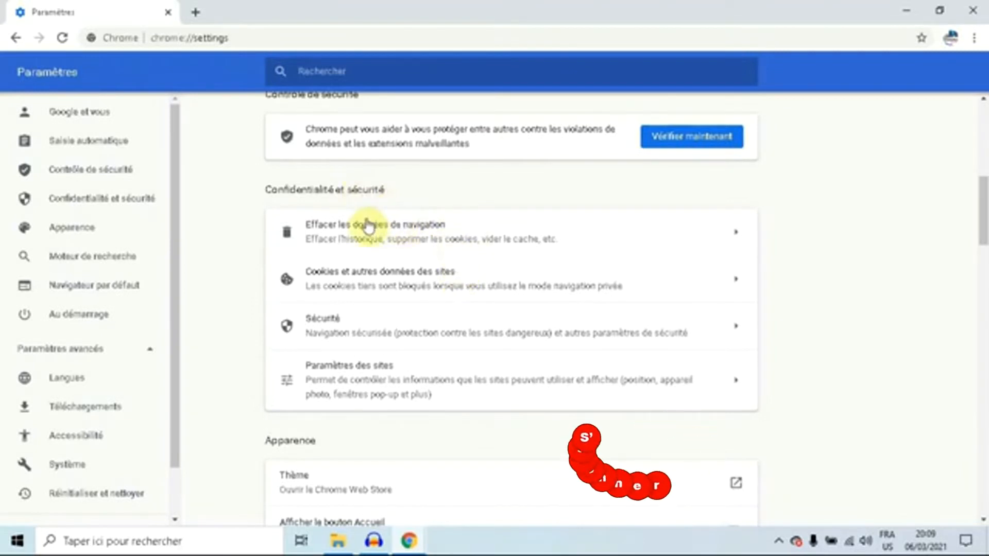
left_click(397, 236)
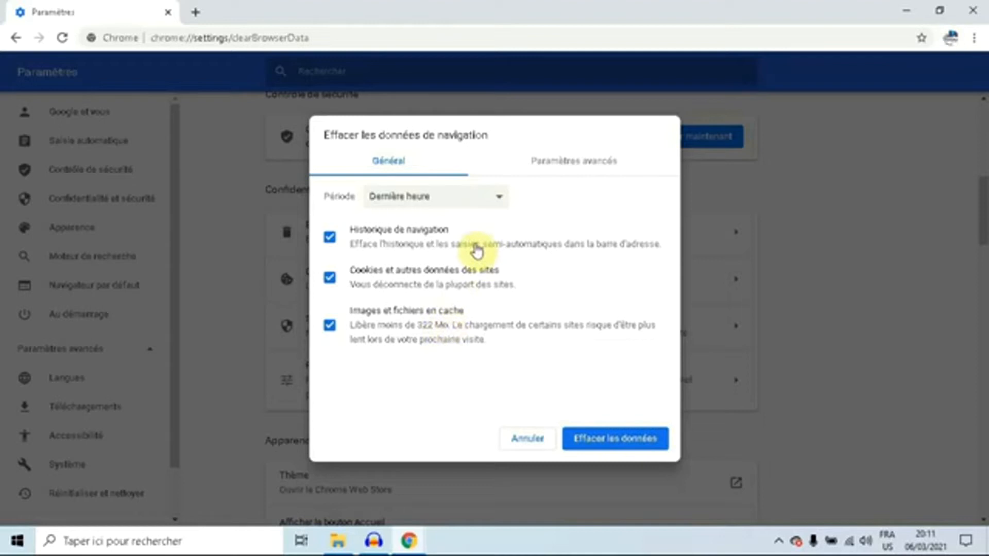
- Using the advanced clearing options, erase browsing history, download history and cookies for the period "Toutes les données"
left_click(558, 164)
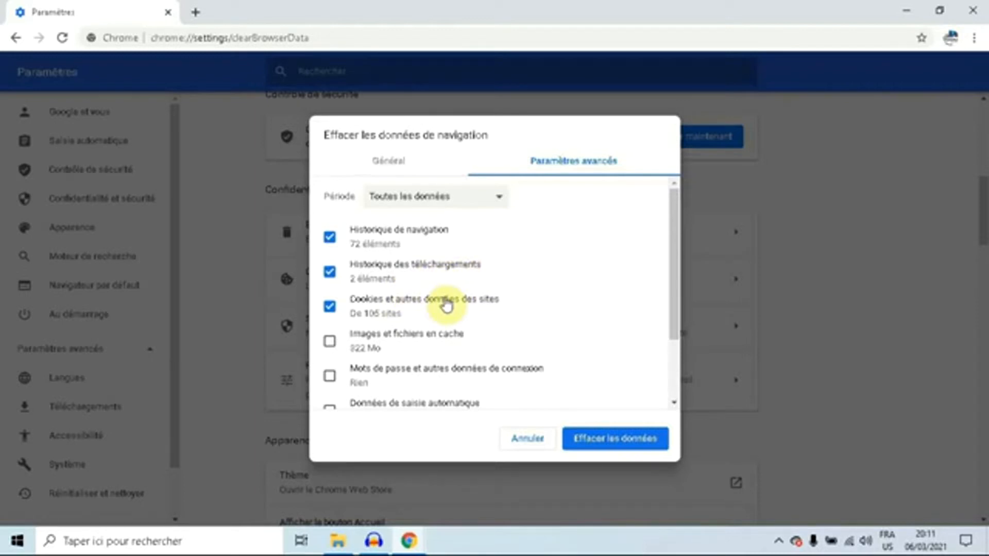
left_click(500, 198)
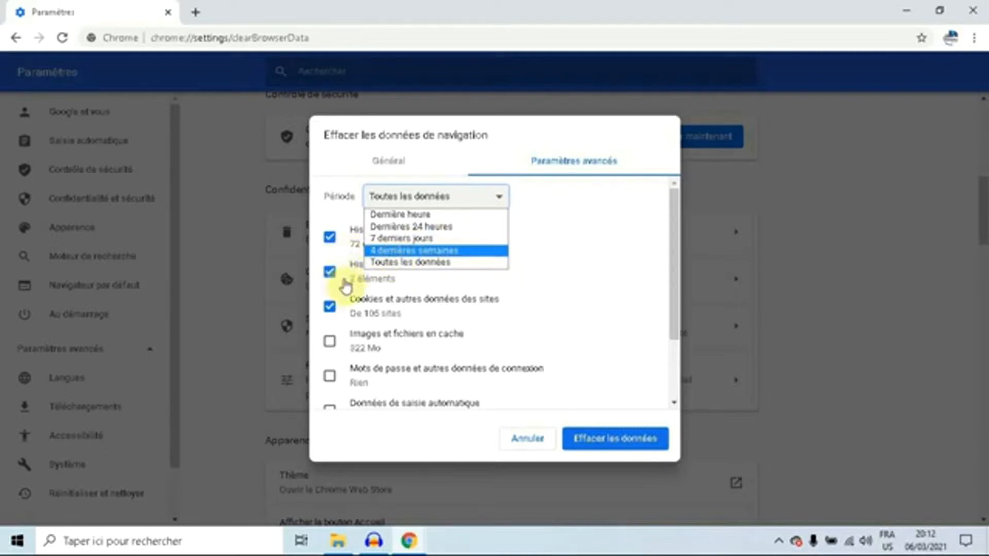
left_click(410, 264)
left_click(408, 265)
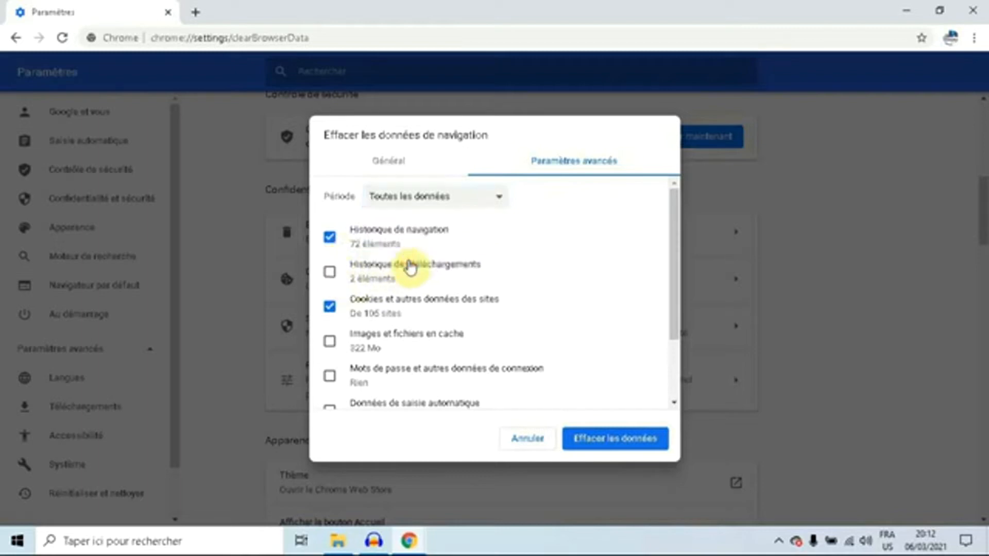
left_click(335, 272)
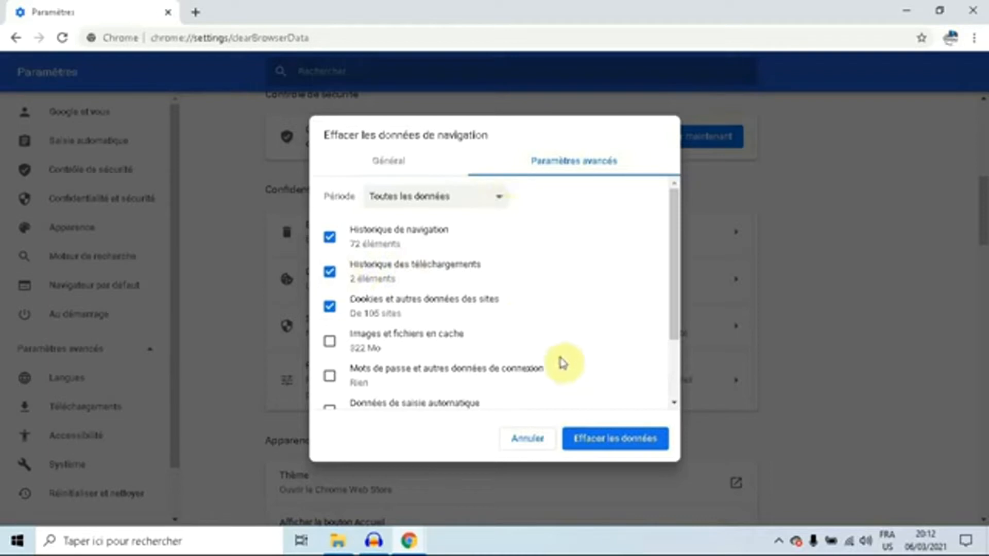
left_click(609, 442)
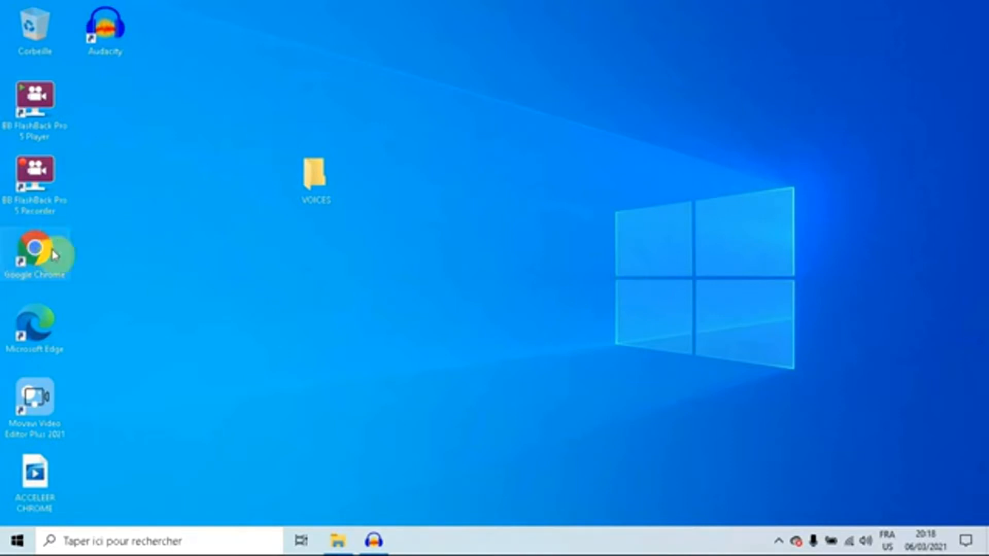
- Reopen Google Chrome from the desktop, go to its settings and expand the advanced settings
double_click(35, 266)
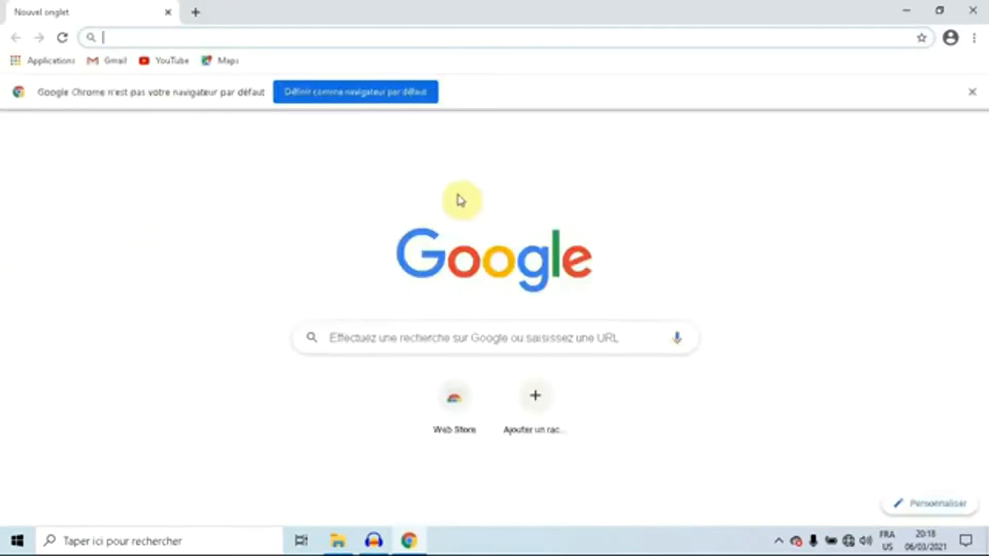
left_click(975, 38)
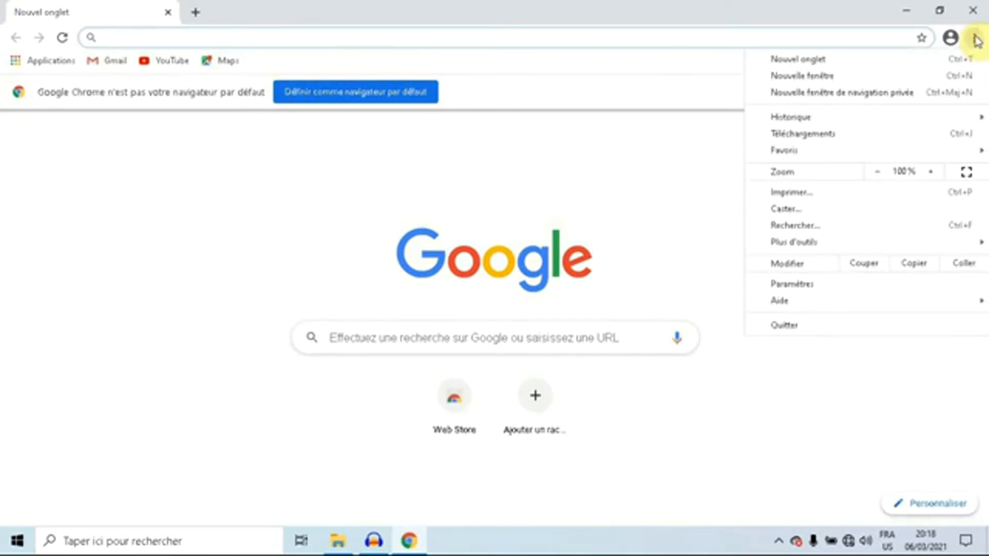
left_click(797, 291)
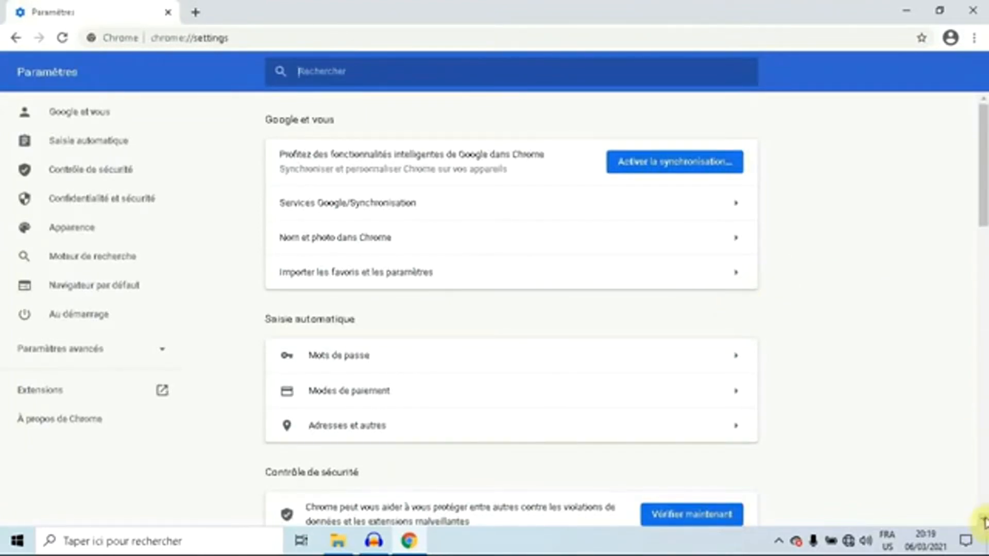
scroll(984, 521, "down", 10)
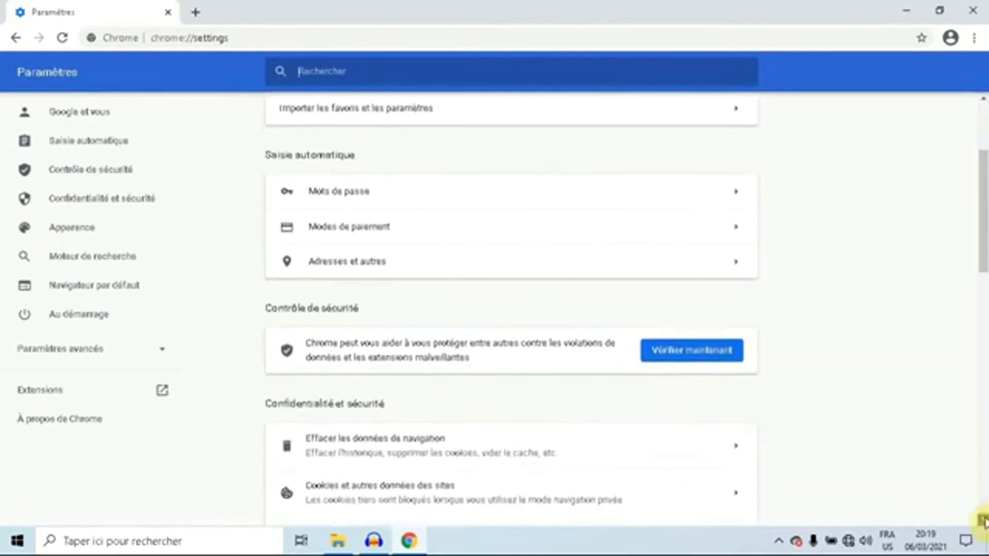
scroll(983, 520, "down", 8)
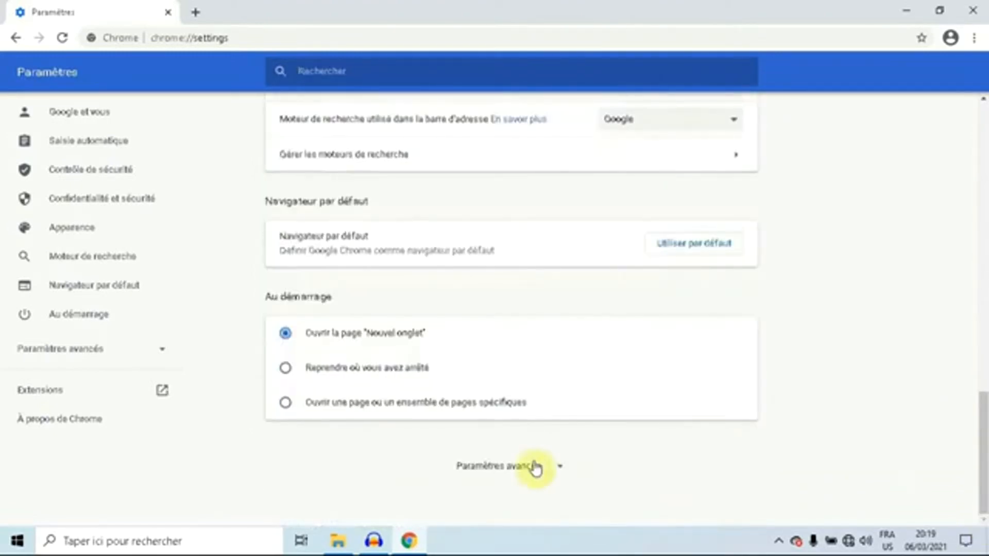
triple_click(496, 469)
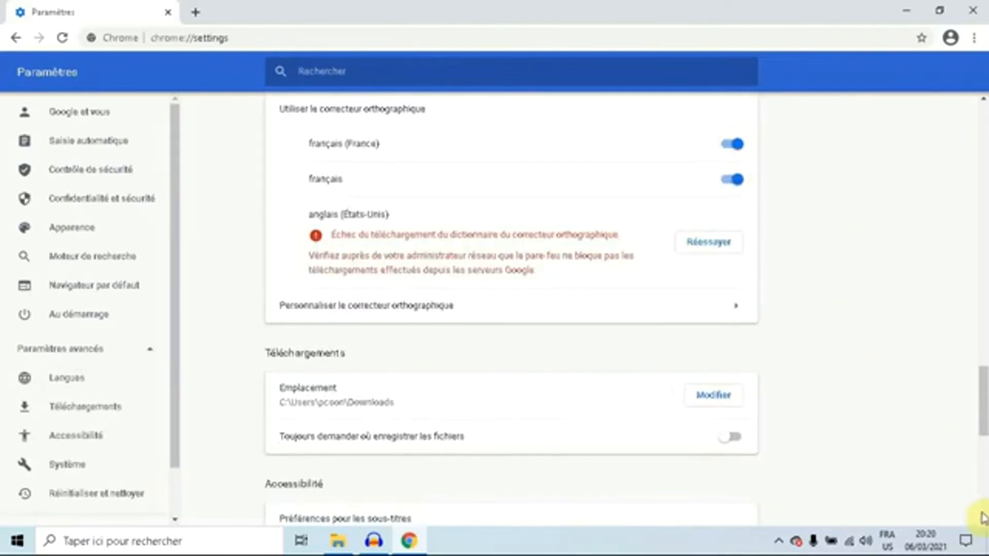
- Turn on "Utiliser l'accélération matérielle si disponible" in the Système section
scroll(983, 522, "down", 5)
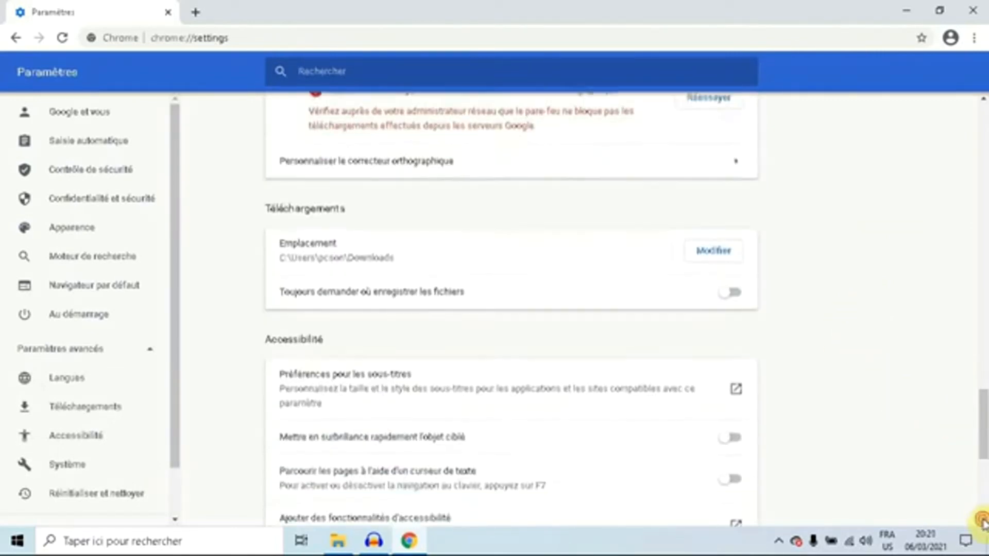
scroll(983, 521, "down", 5)
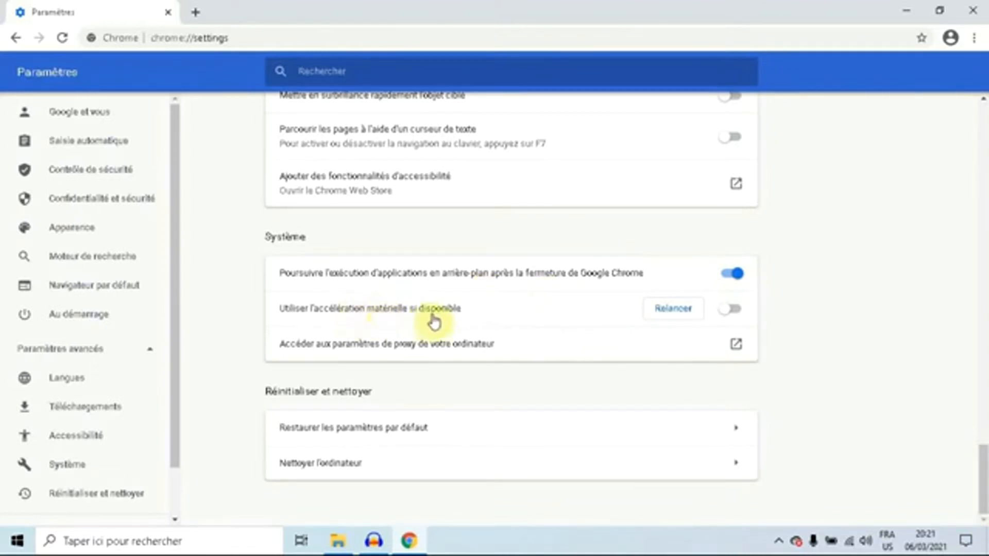
left_click(736, 311)
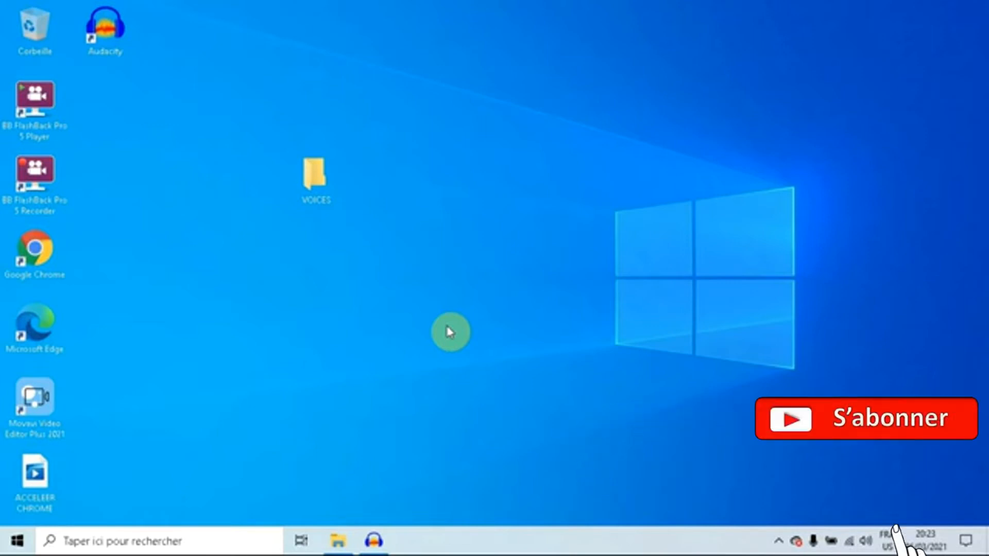
- Launch Google Chrome again, open the settings page and expand Paramètres avancés below the startup options
double_click(54, 249)
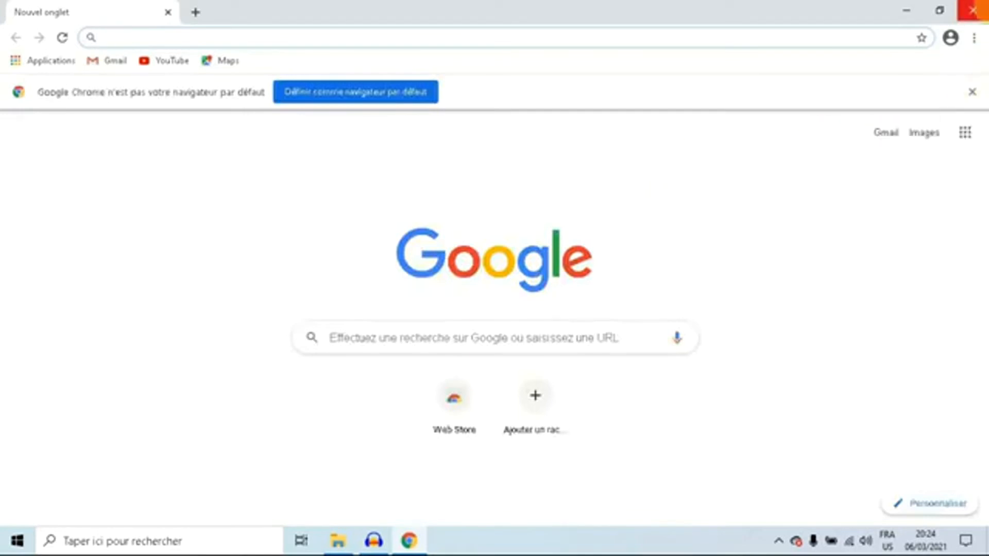
left_click(974, 42)
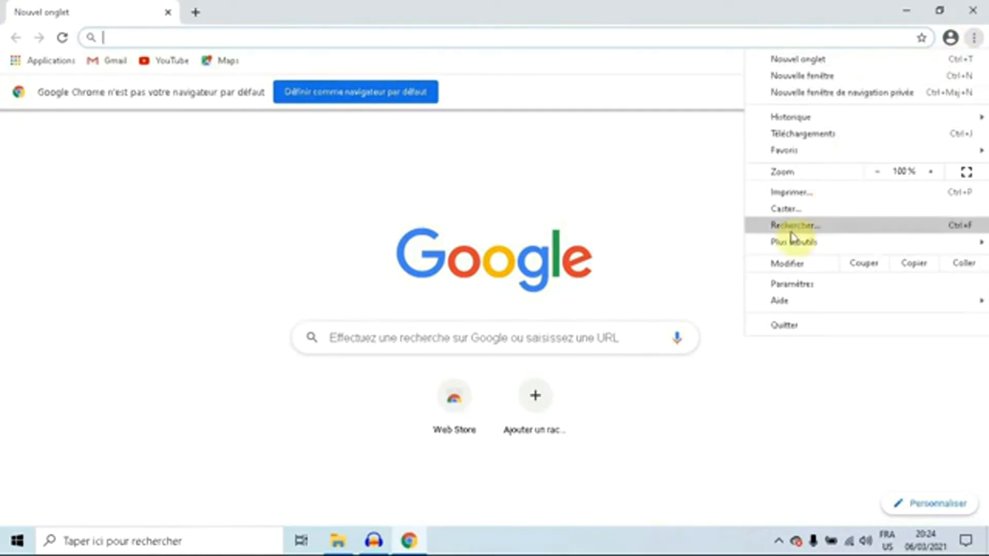
left_click(778, 287)
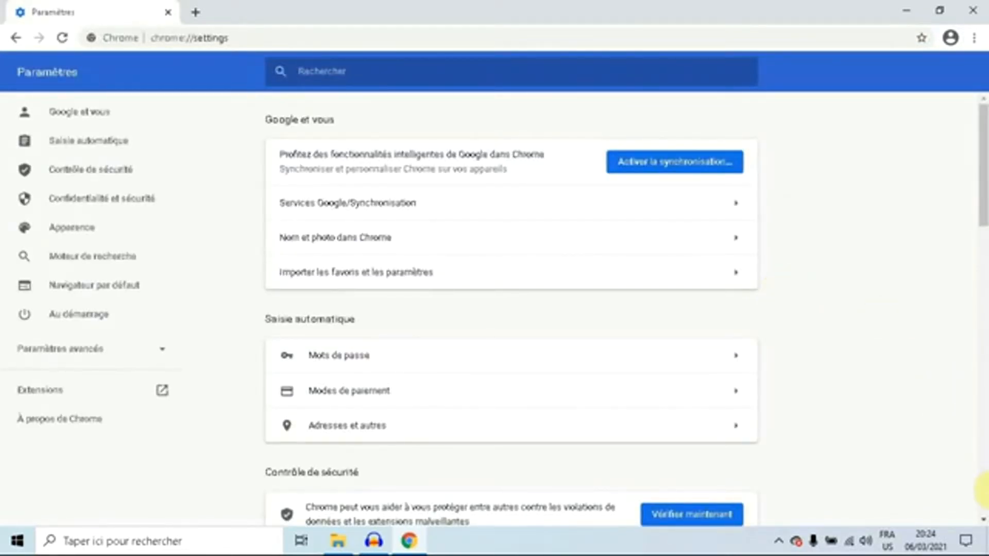
left_click(983, 523)
left_click(984, 522)
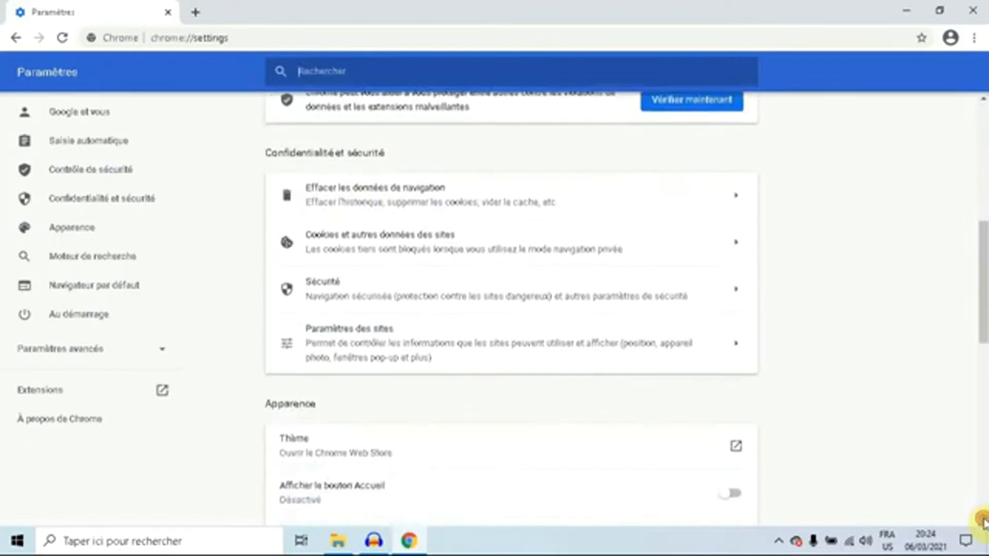
left_click(983, 523)
left_click(984, 523)
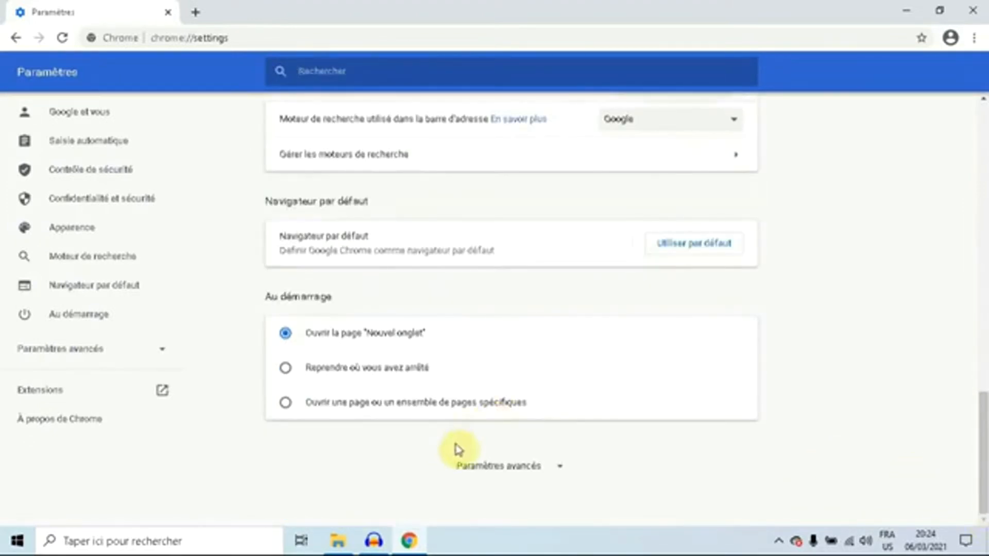
left_click(486, 468)
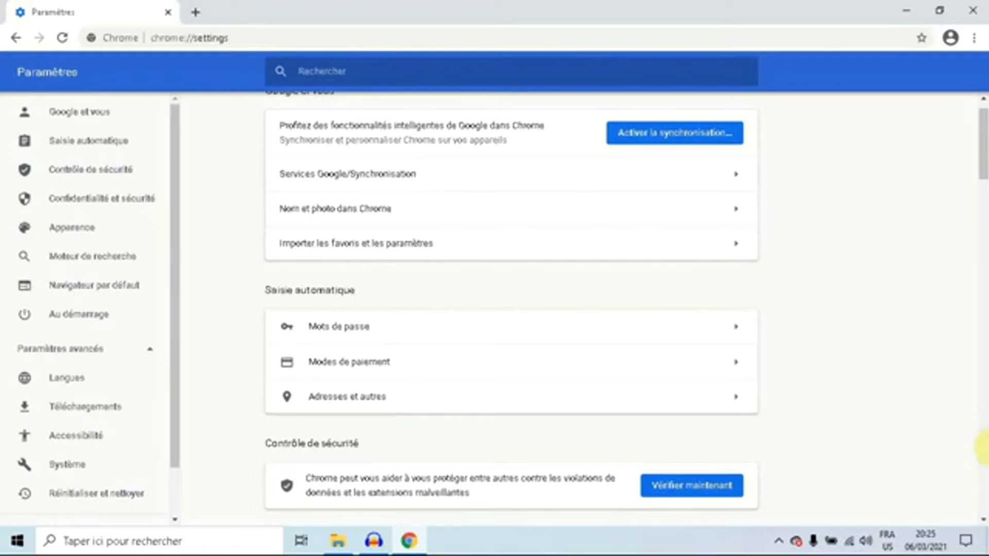
- Open "Nettoyer l'ordinateur" in the reset and cleanup section and start the search for malicious software
left_click(983, 521)
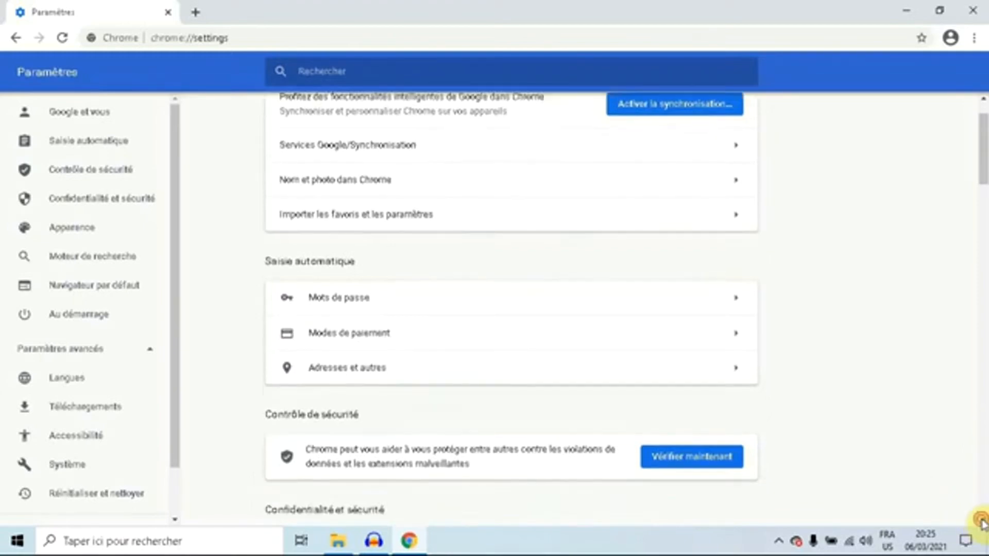
left_click_drag(984, 522, 983, 522)
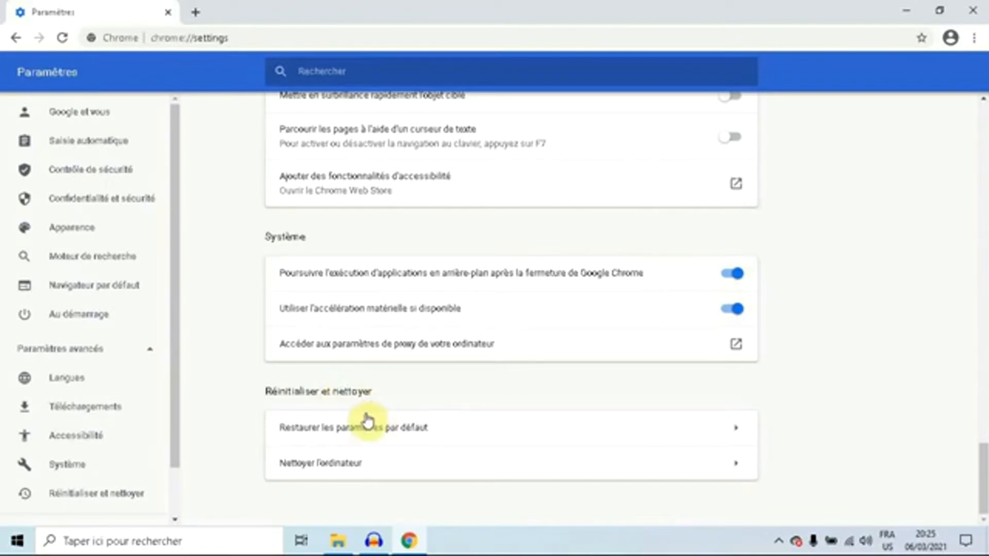
left_click(308, 466)
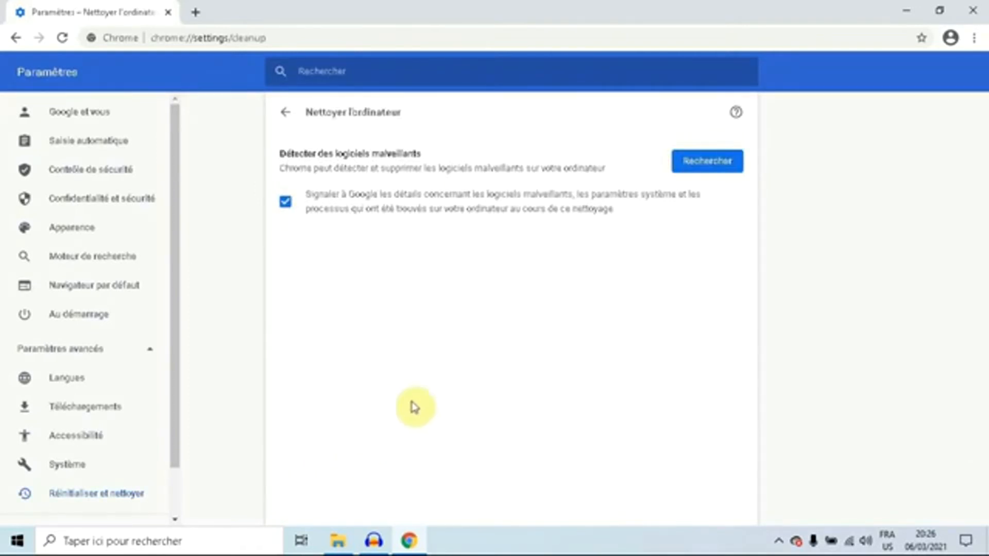
left_click(711, 169)
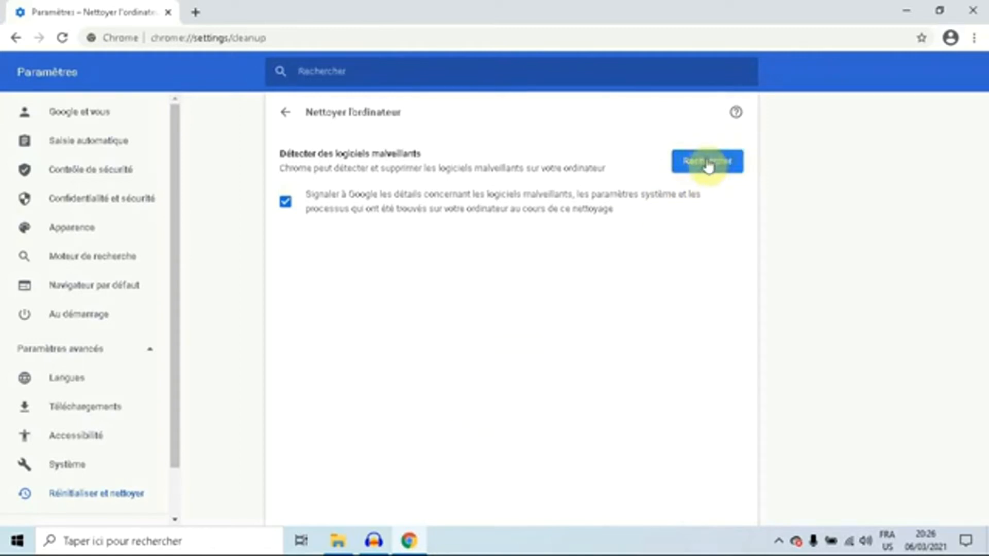
- Run the scan for malicious software from the "Nettoyer l'ordinateur" page
left_click(708, 165)
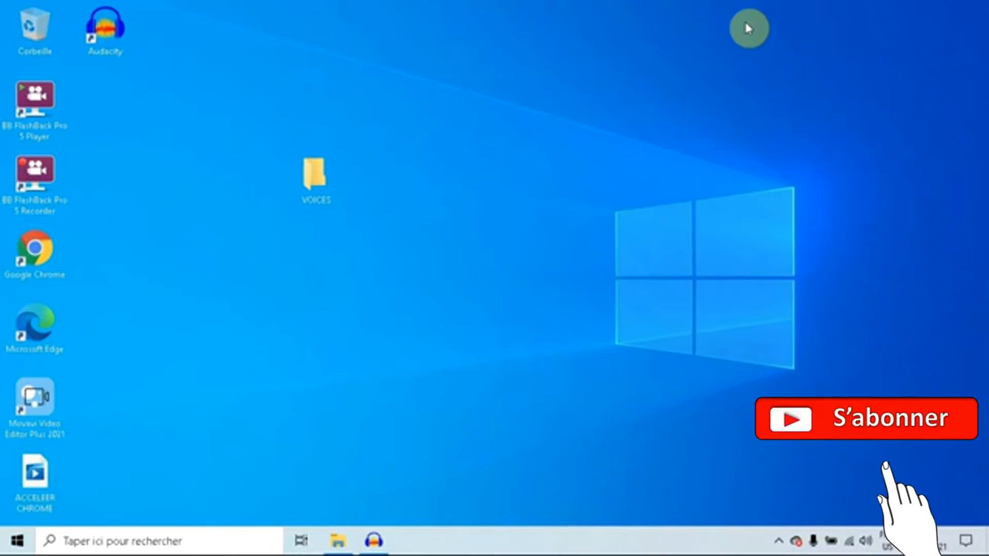
- Launch Google Chrome from the desktop, open its settings page and expand Paramètres avancés
double_click(56, 260)
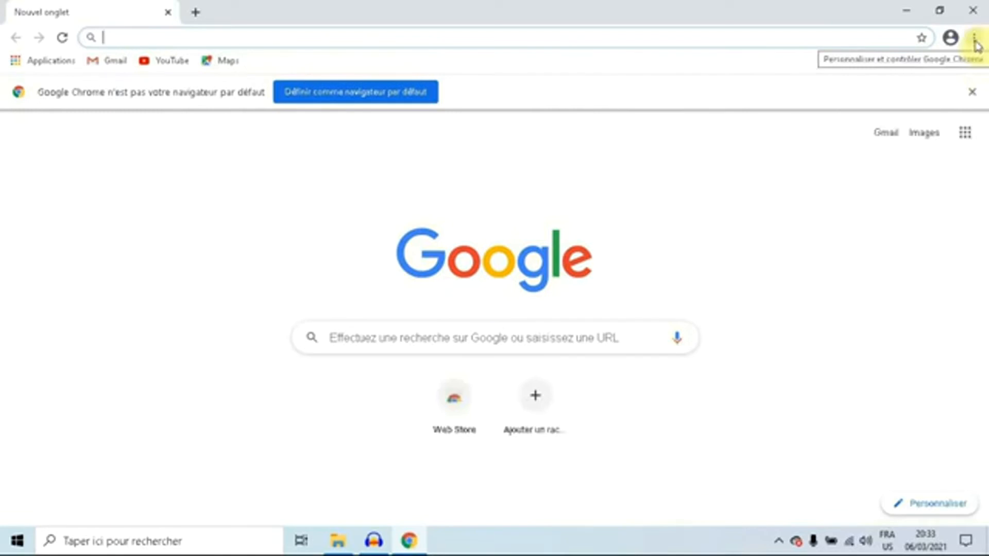
left_click(974, 39)
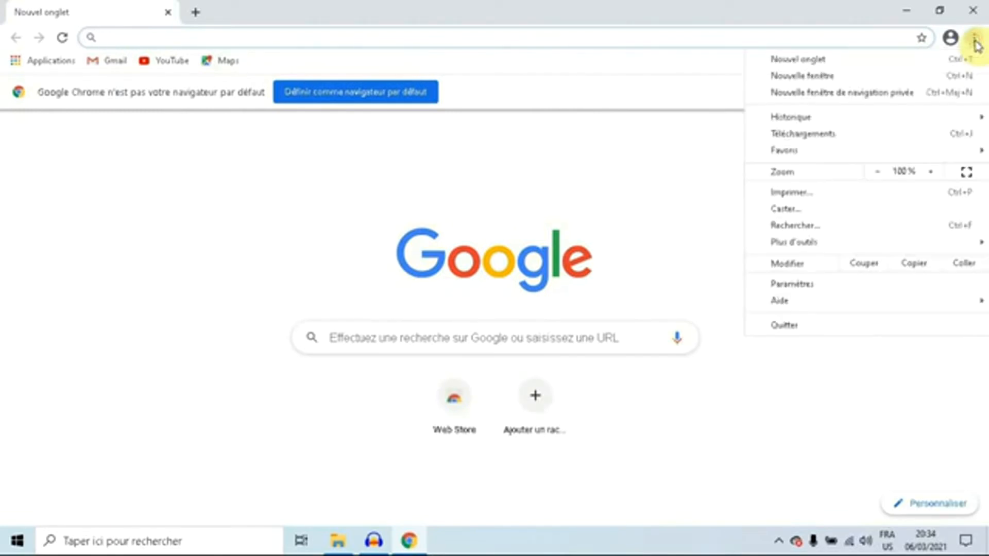
left_click(796, 284)
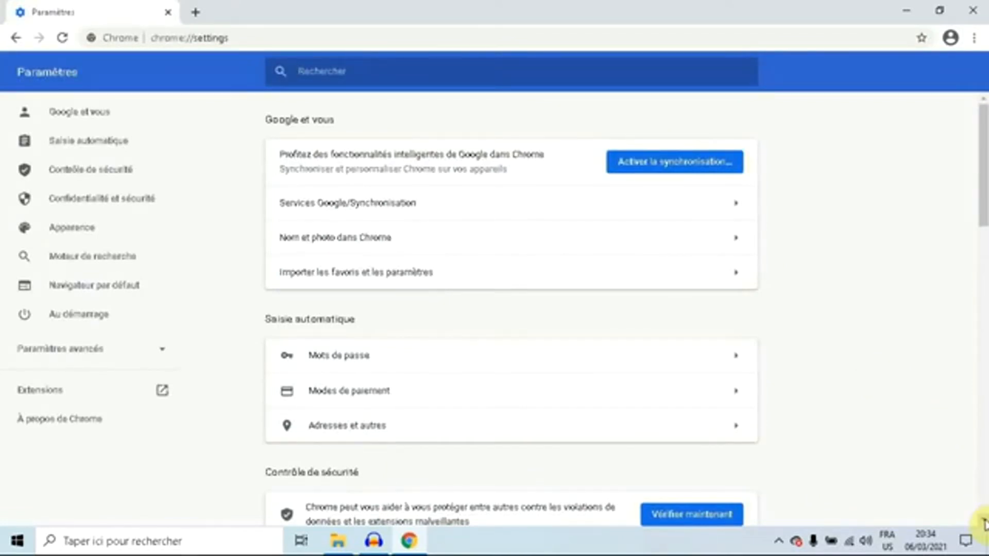
scroll(984, 524, "down", 12)
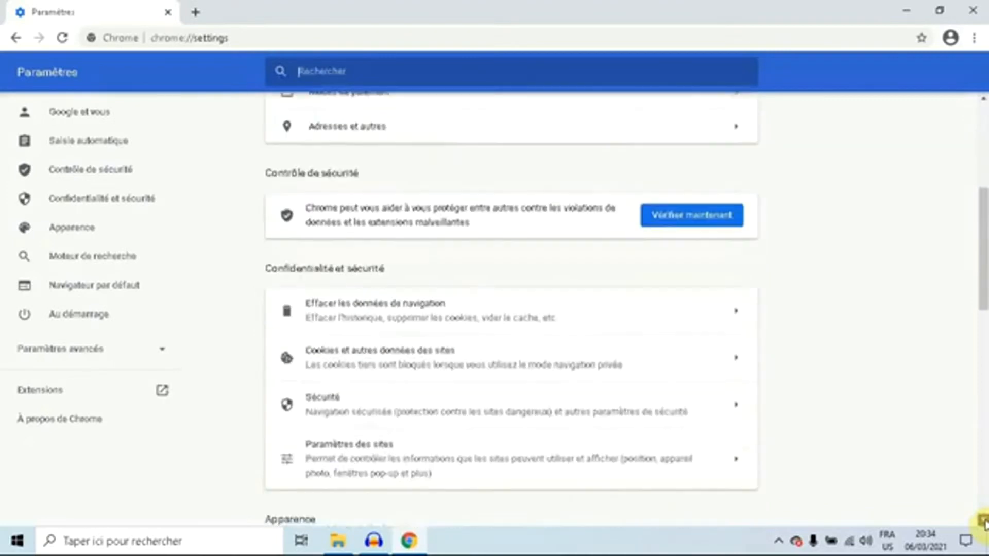
scroll(983, 524, "down", 8)
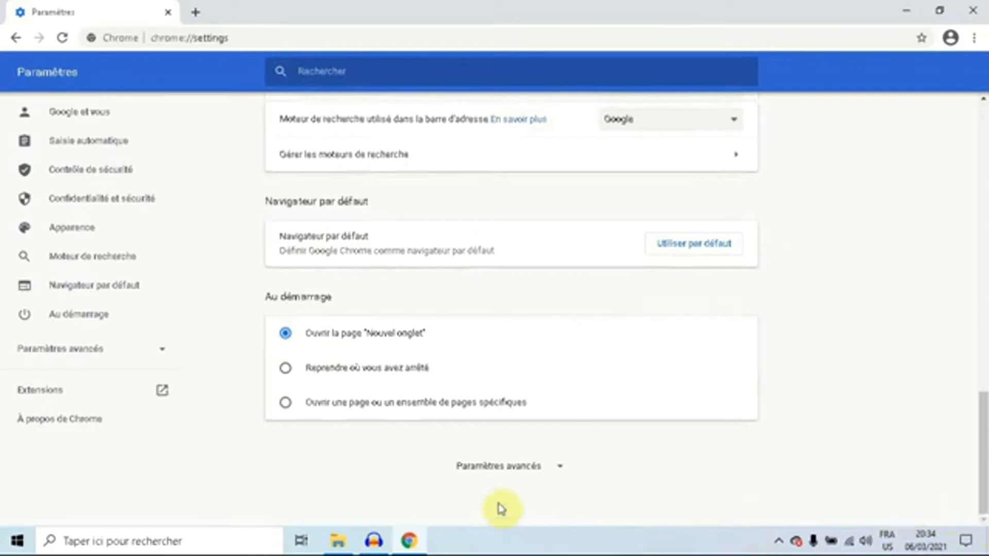
left_click(479, 468)
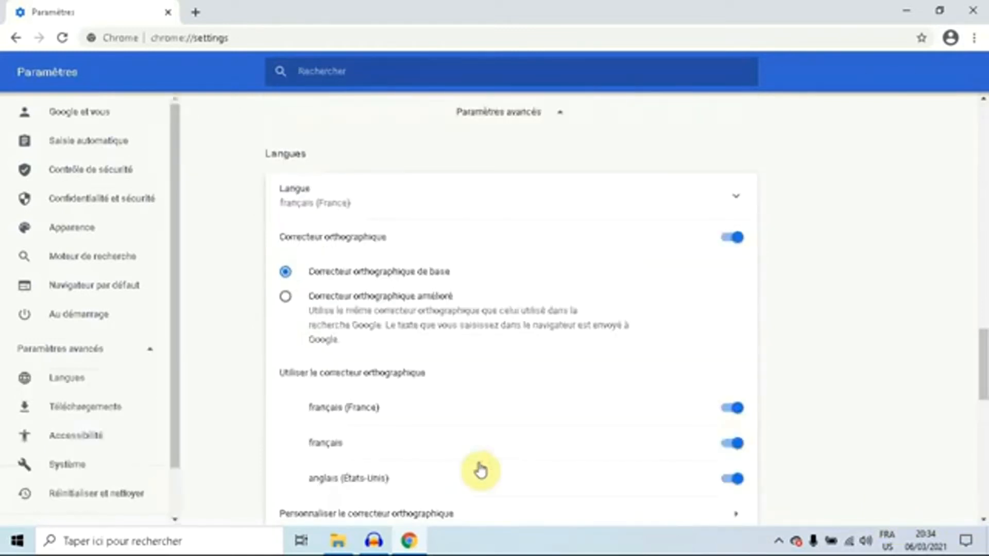
- Open "Paramètres des sites" in the Confidentialité et sécurité section
scroll(983, 103, "up", 15)
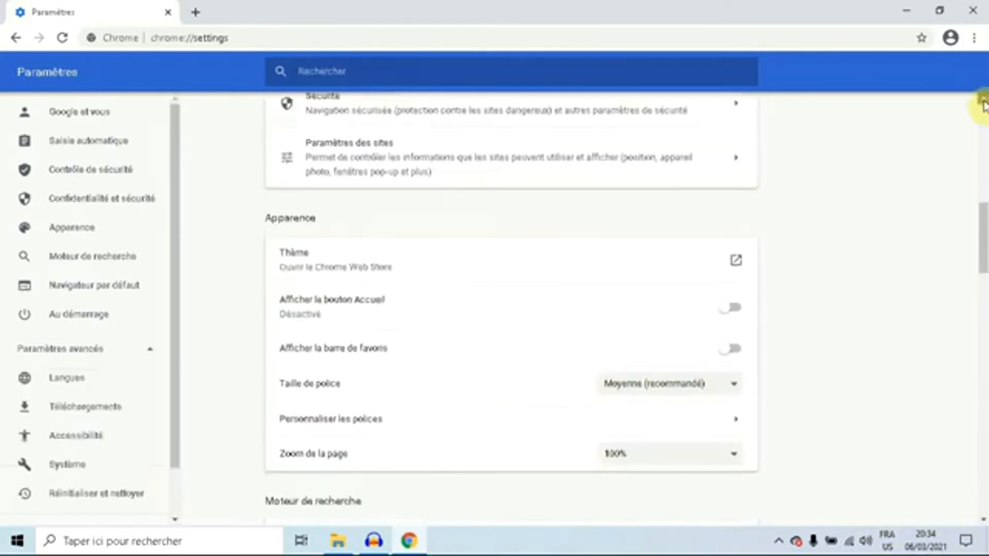
scroll(982, 103, "up", 3)
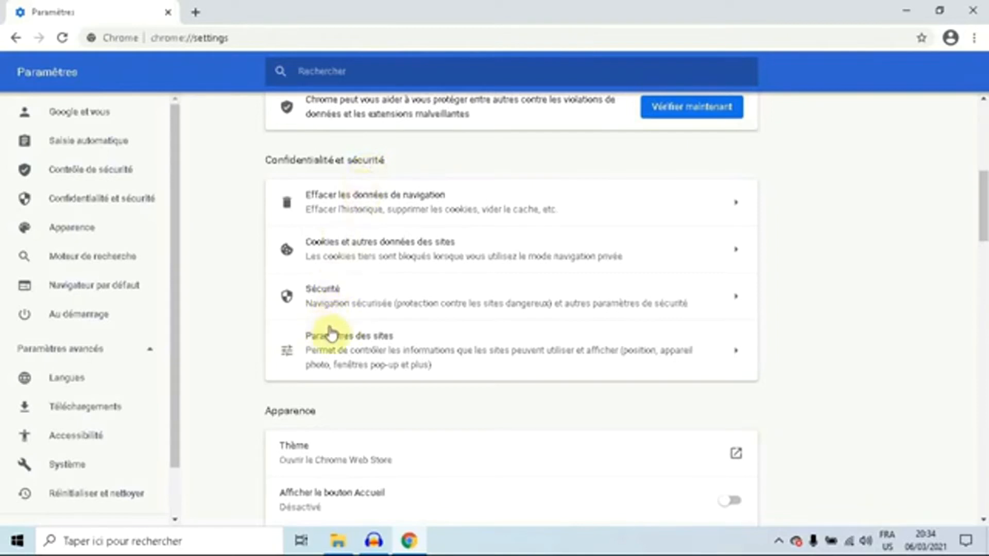
left_click(333, 347)
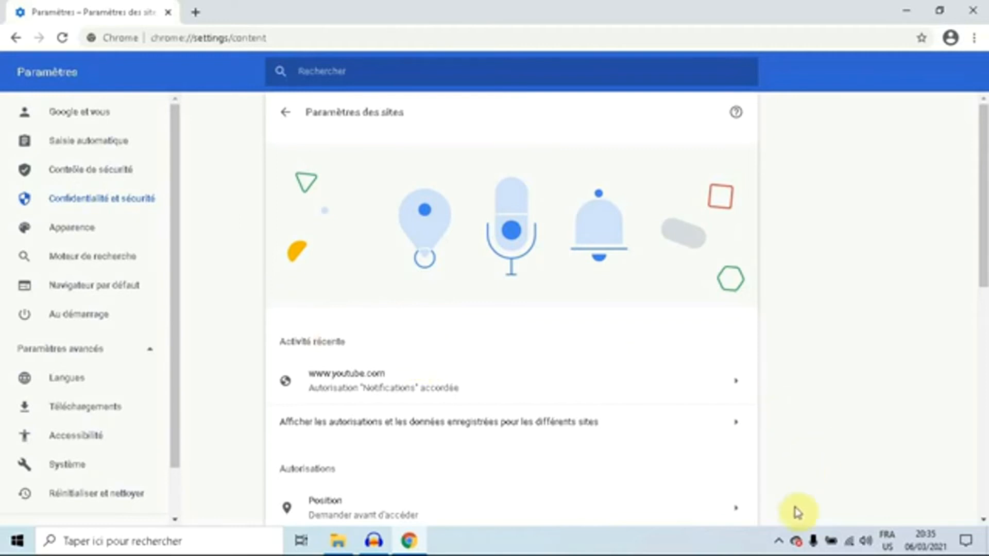
- Turn off "Tout afficher (recommandé)" in the Images content settings and close the browser
left_click(982, 519)
left_click_drag(982, 520, 983, 520)
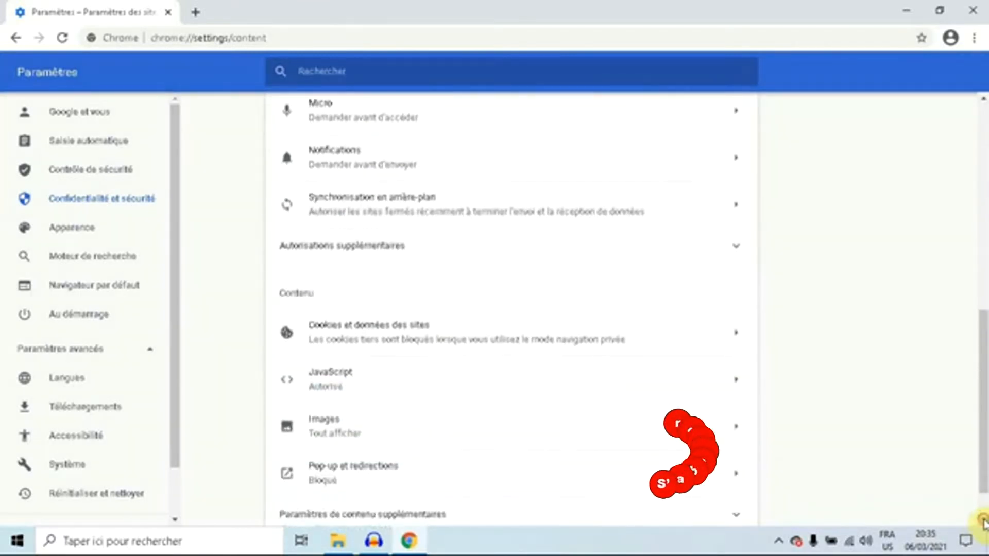
left_click(390, 432)
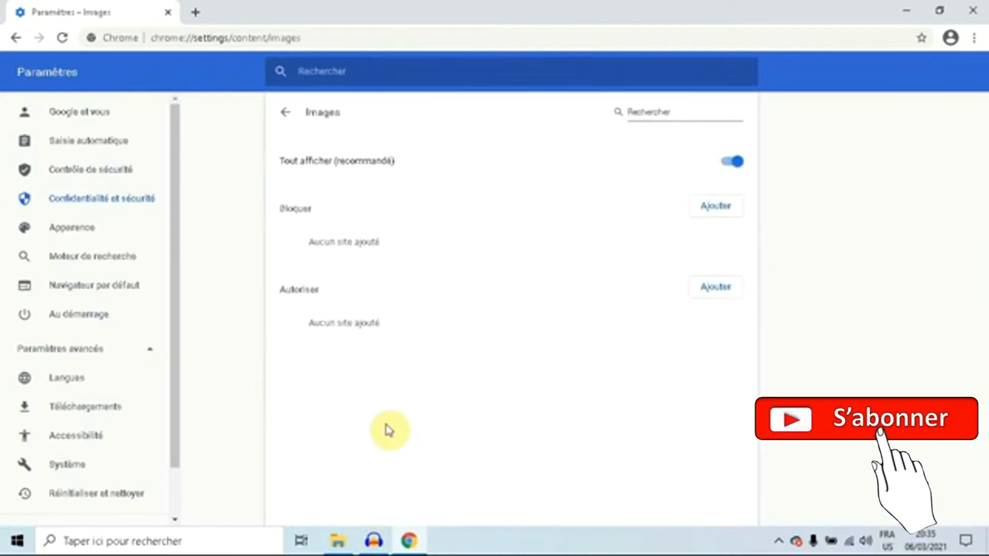
left_click(728, 163)
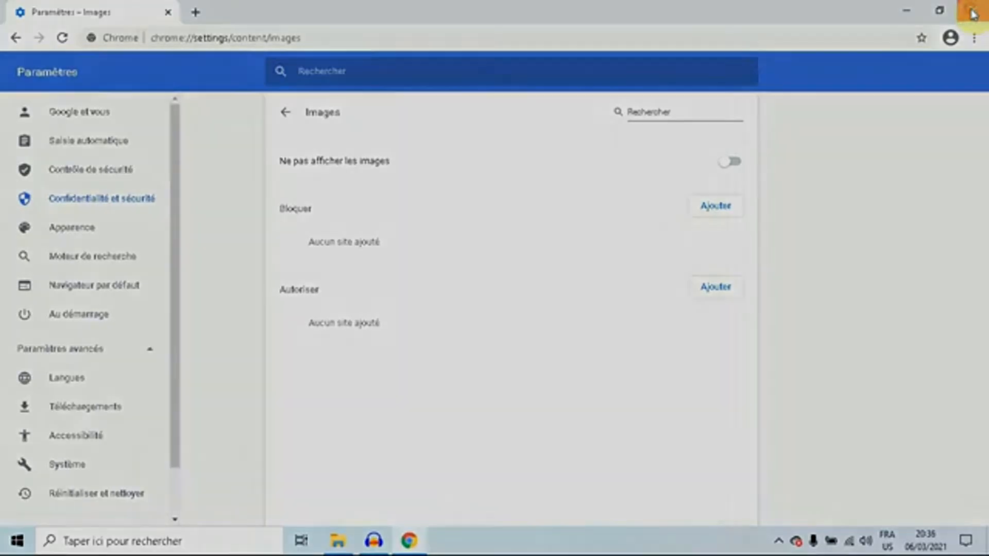
left_click(973, 13)
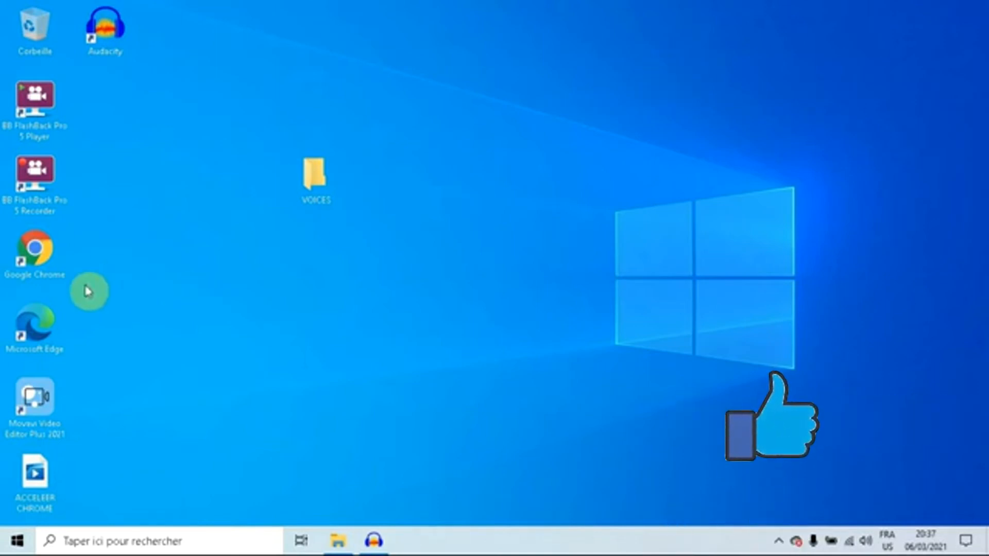
- Reopen Google Chrome from the desktop and load the chrome://apps page
double_click(36, 253)
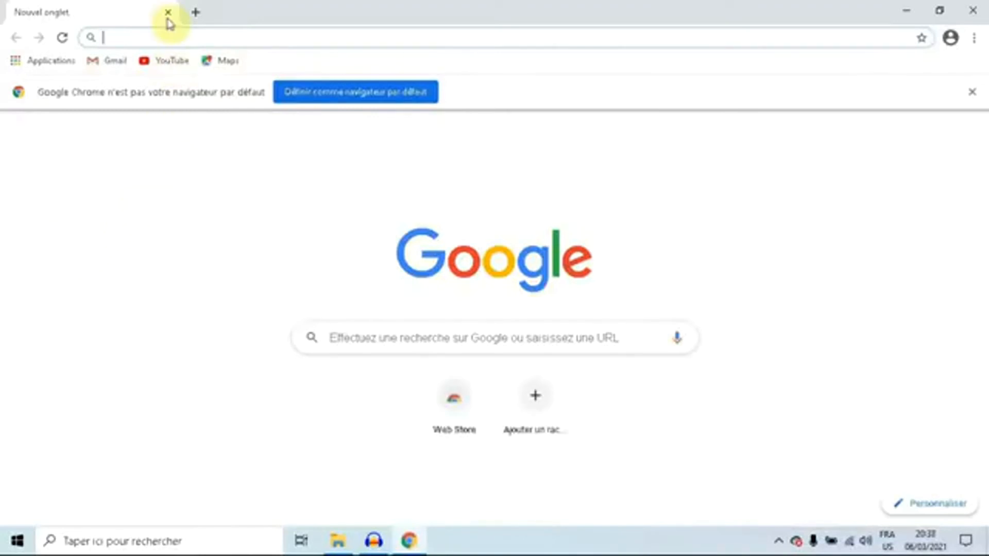
left_click(108, 36)
type("c")
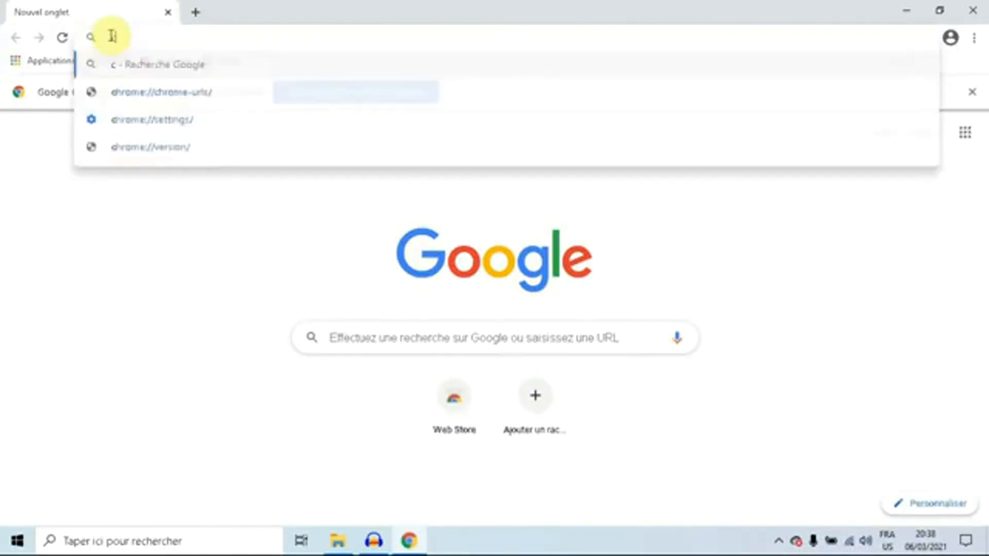
type("hrome")
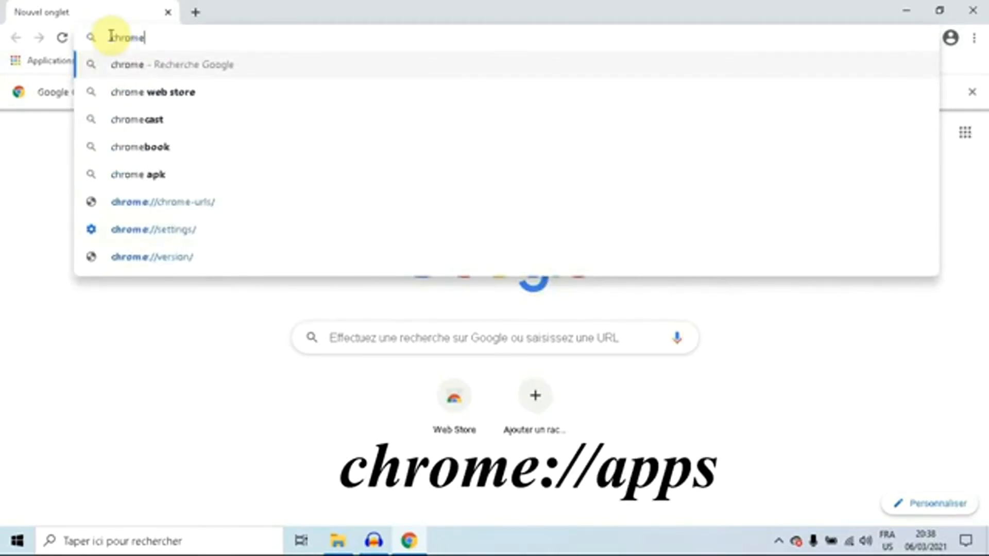
type(":")
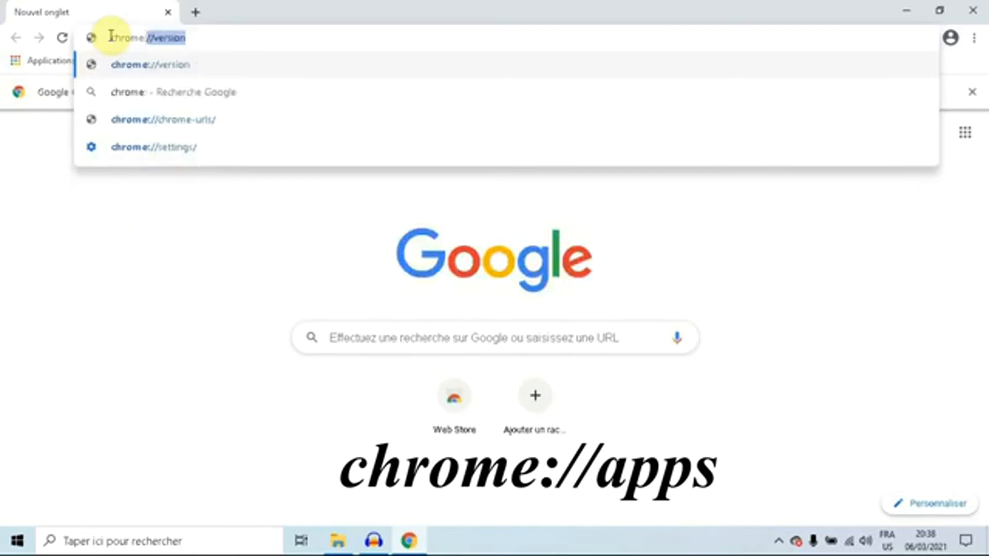
type("//")
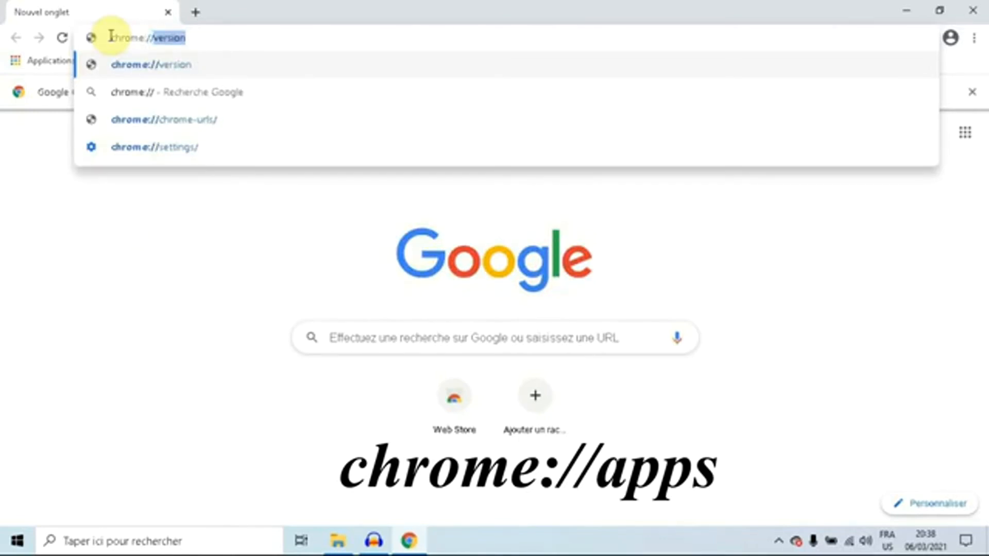
type("apps")
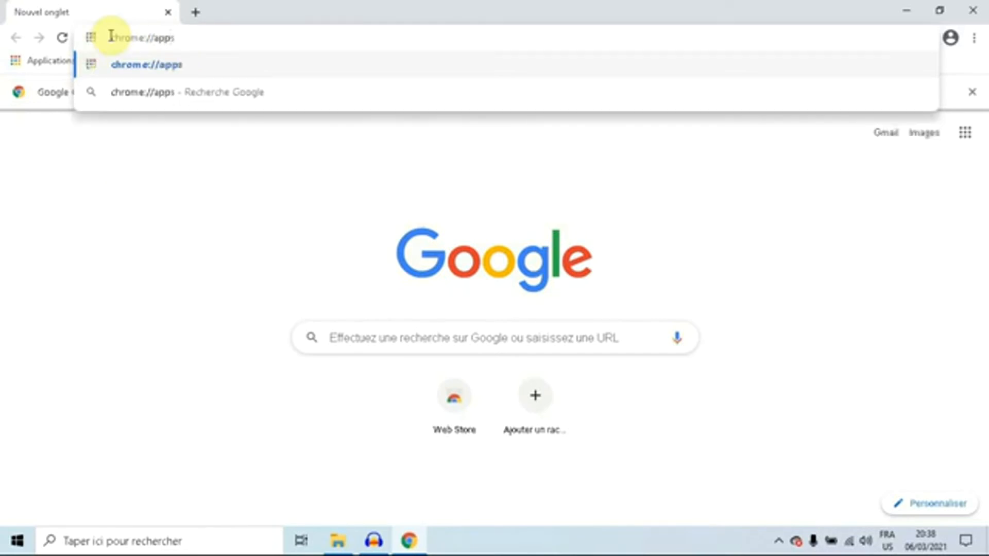
left_click(145, 67)
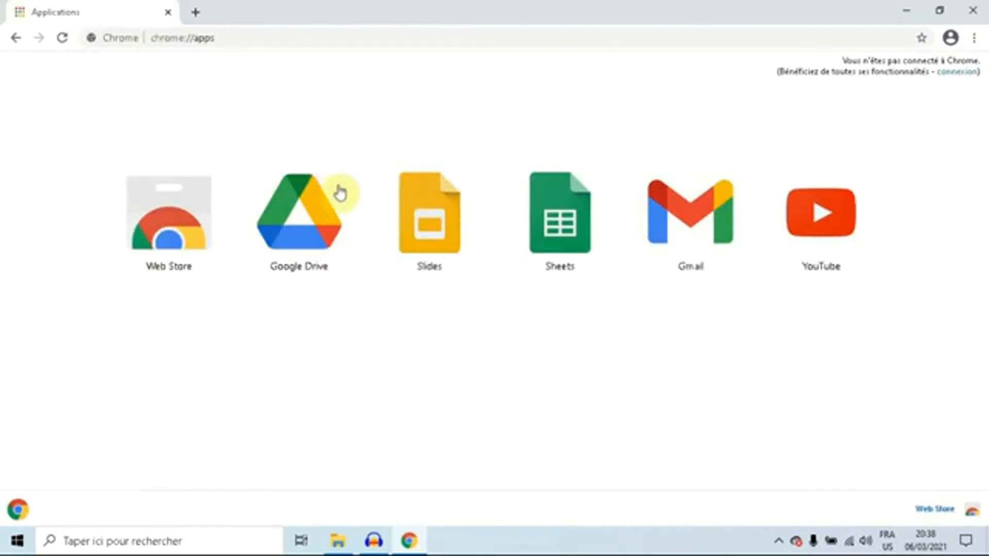
- Start removing the Slides app from Chrome, cancel the uninstallation and close the browser
right_click(421, 217)
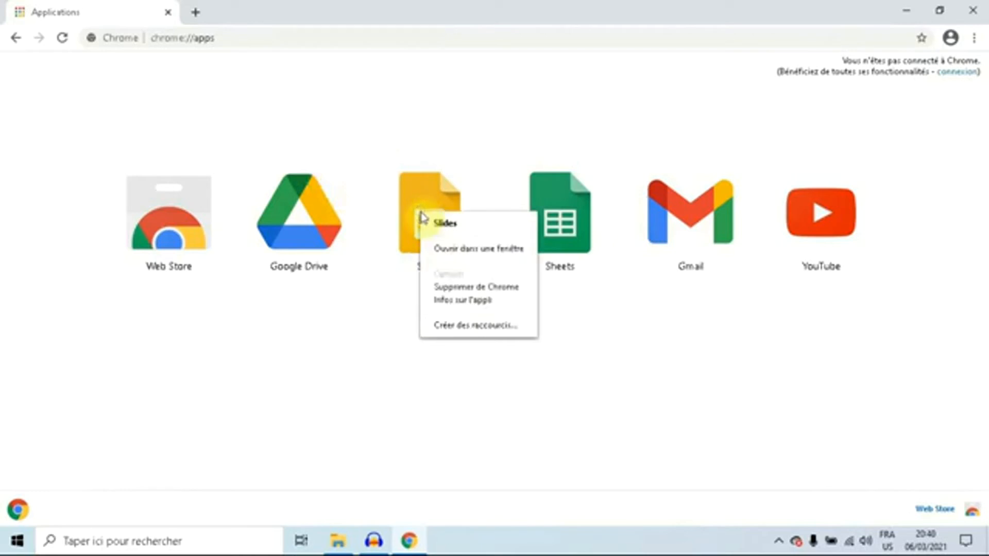
left_click(444, 289)
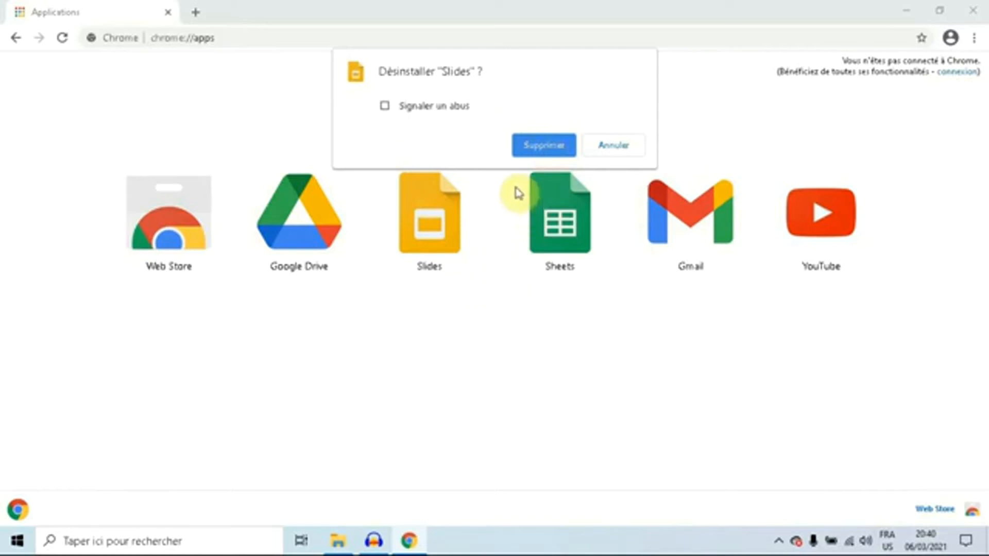
left_click(621, 148)
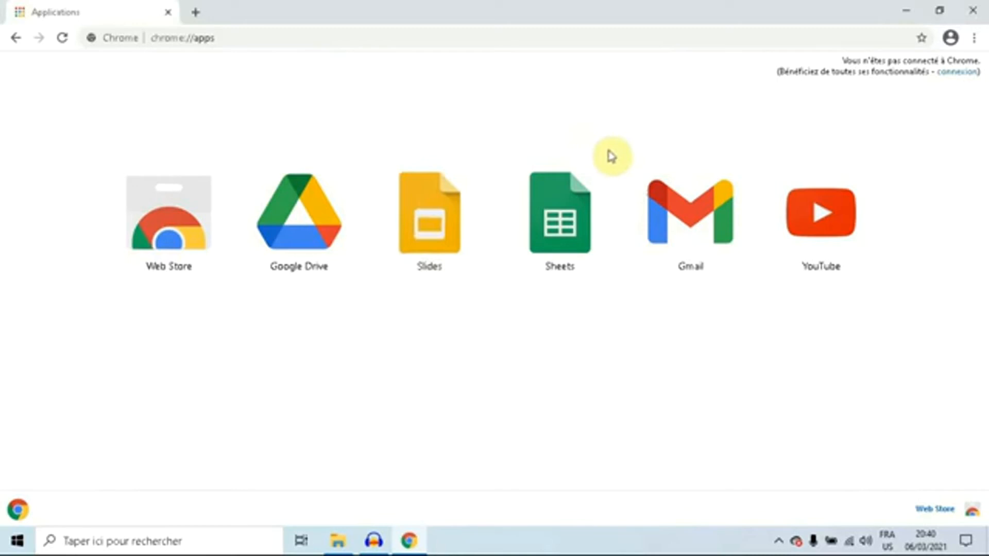
left_click(973, 10)
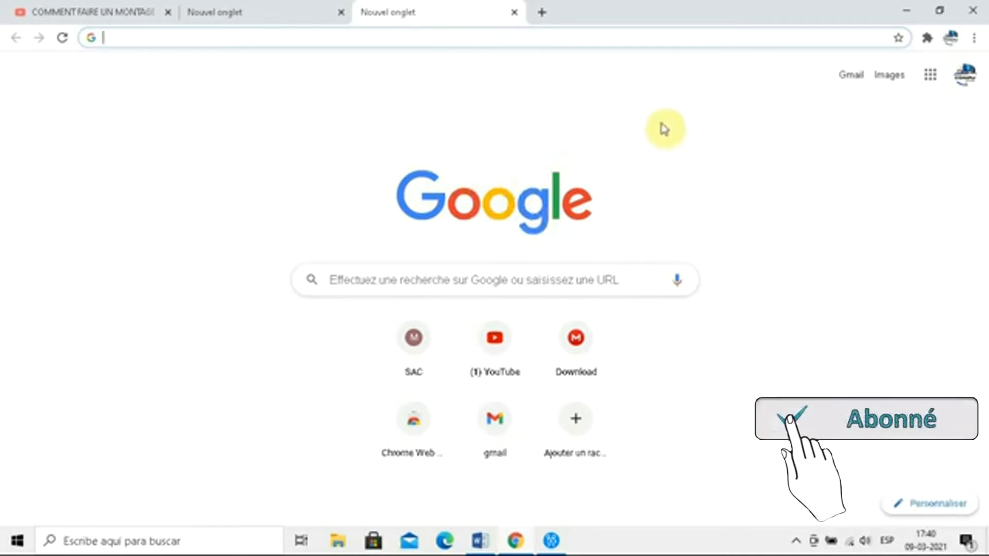
left_click(736, 118)
right_click(736, 118)
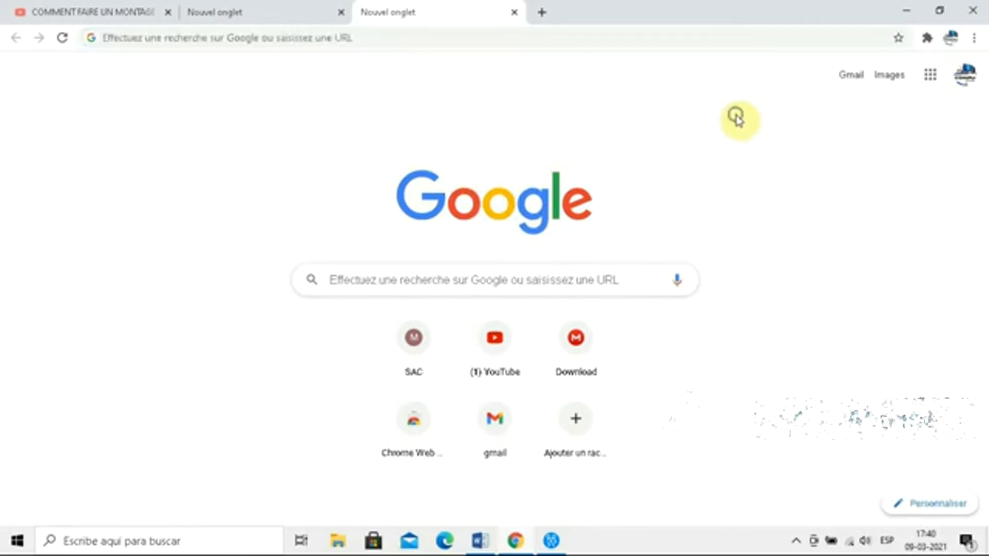
left_click(735, 113)
right_click(674, 134)
left_click(719, 178)
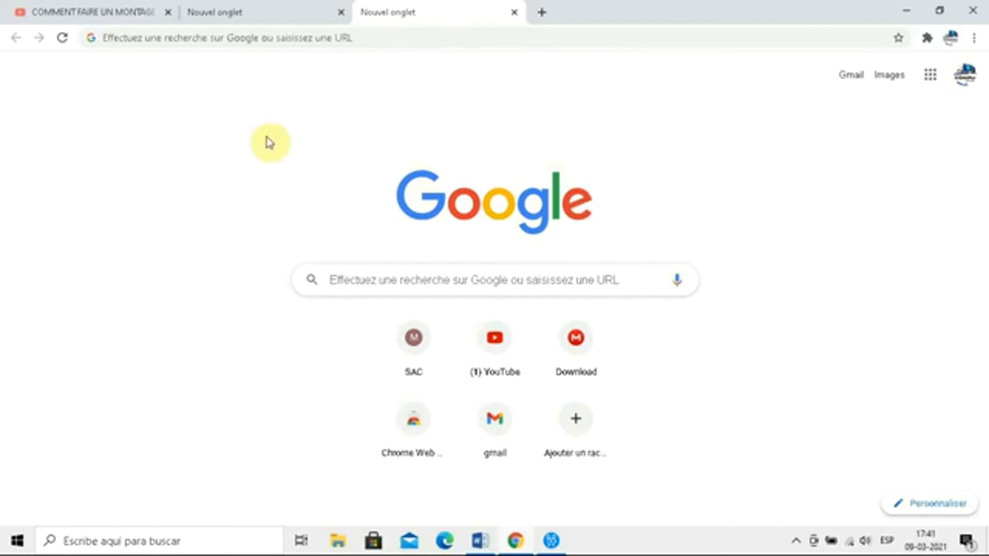
left_click(733, 244)
right_click(734, 244)
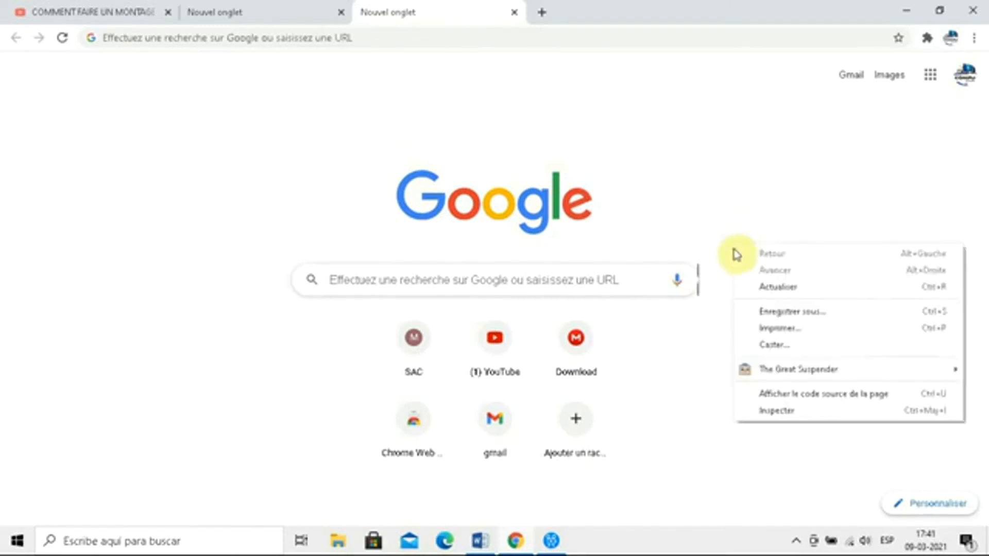
left_click(704, 194)
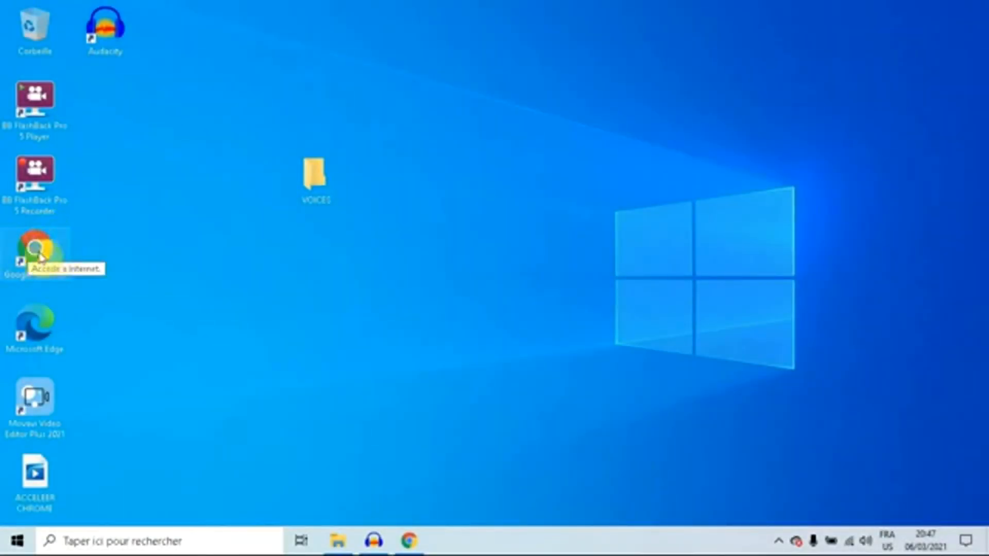
- Launch Google Chrome from the desktop and maximize its window
double_click(54, 262)
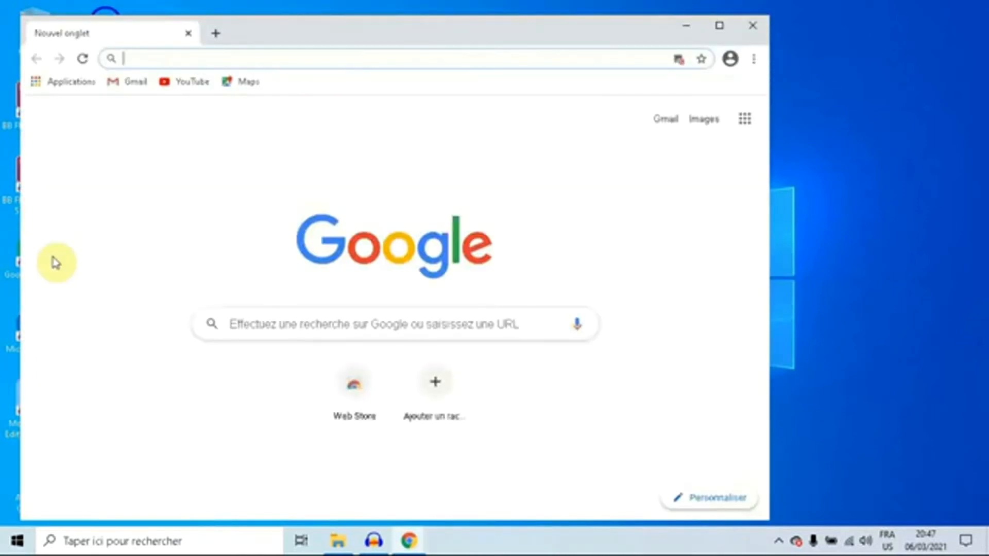
left_click(721, 24)
left_click(722, 26)
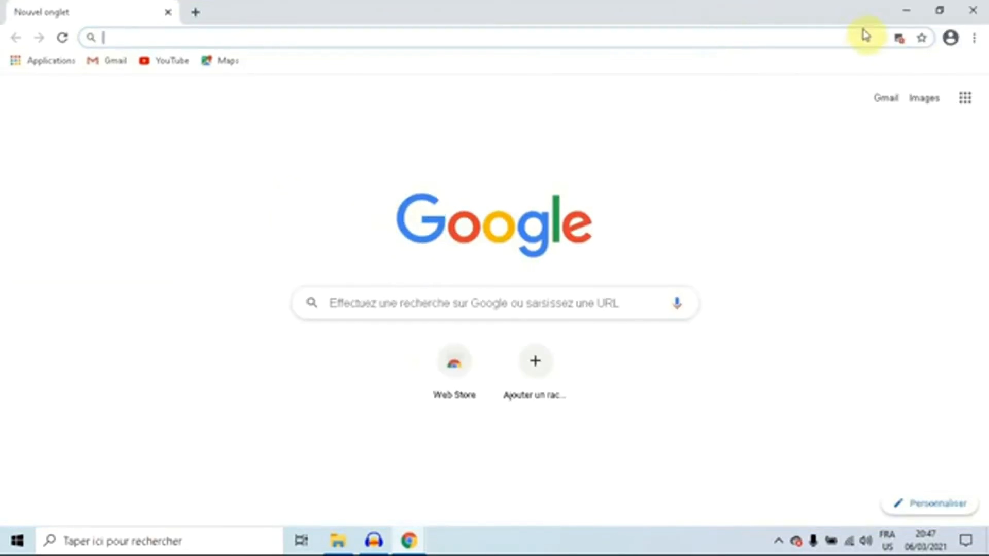
- Turn off "Poursuivre l'exécution d'applications en arrière-plan après la fermeture de Google Chrome" in the advanced System settings
left_click(976, 39)
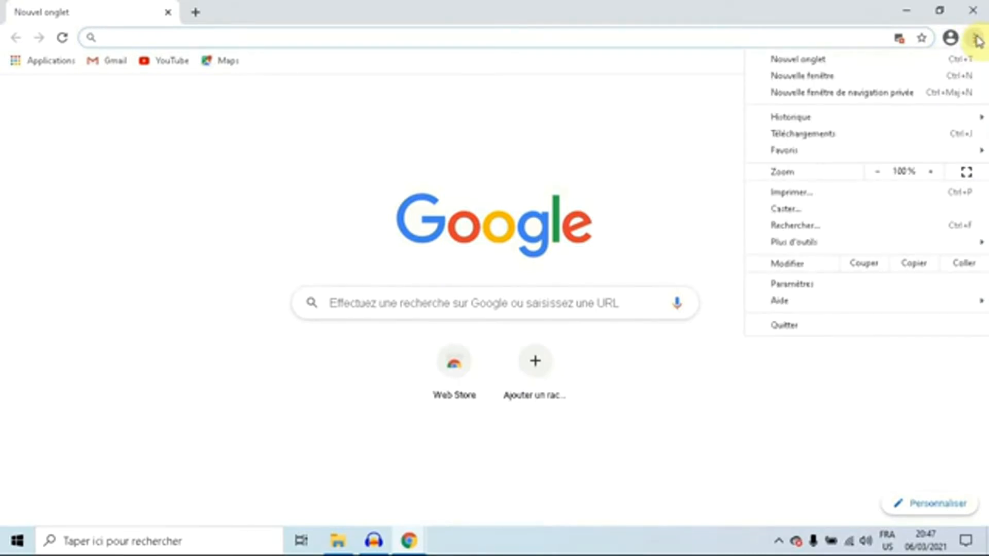
left_click(792, 284)
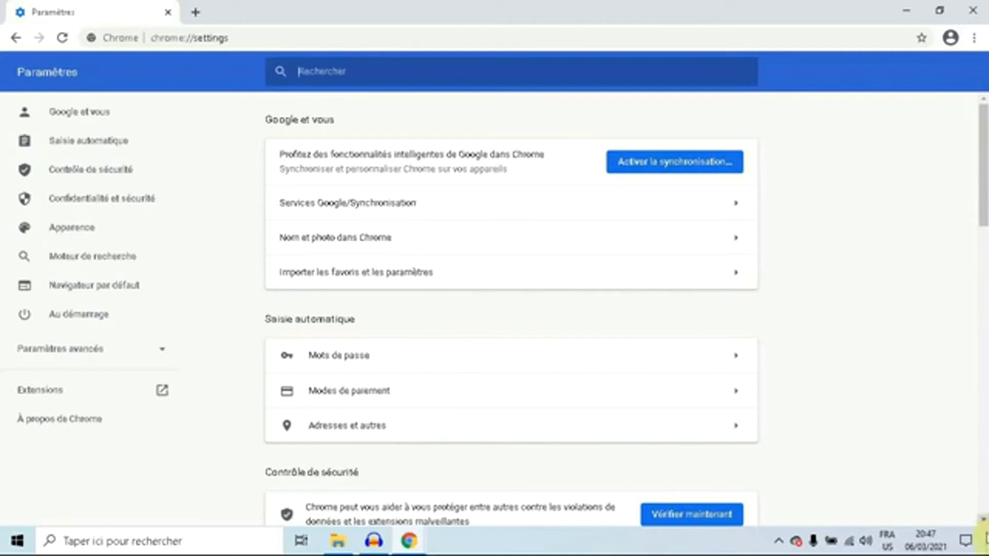
left_click(983, 520)
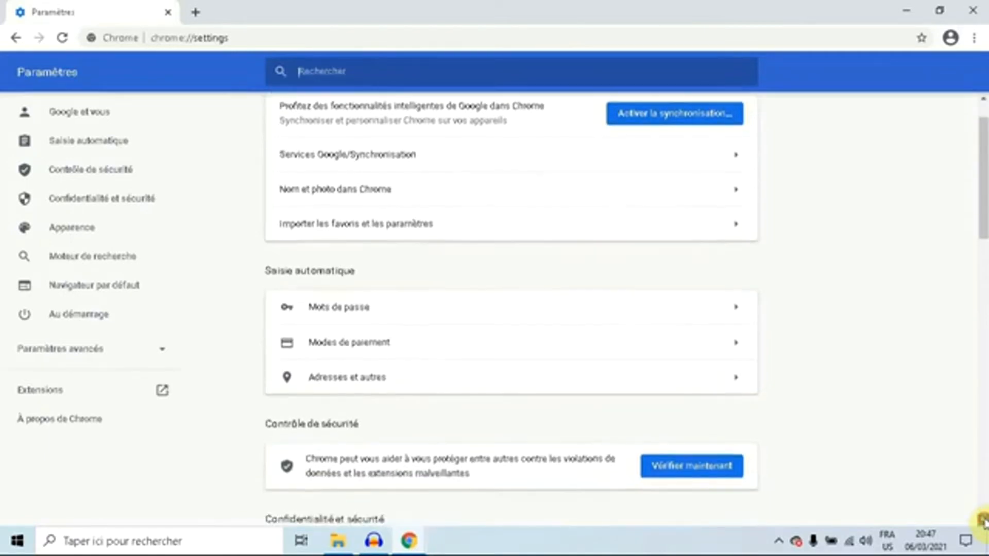
left_click_drag(983, 520, 984, 520)
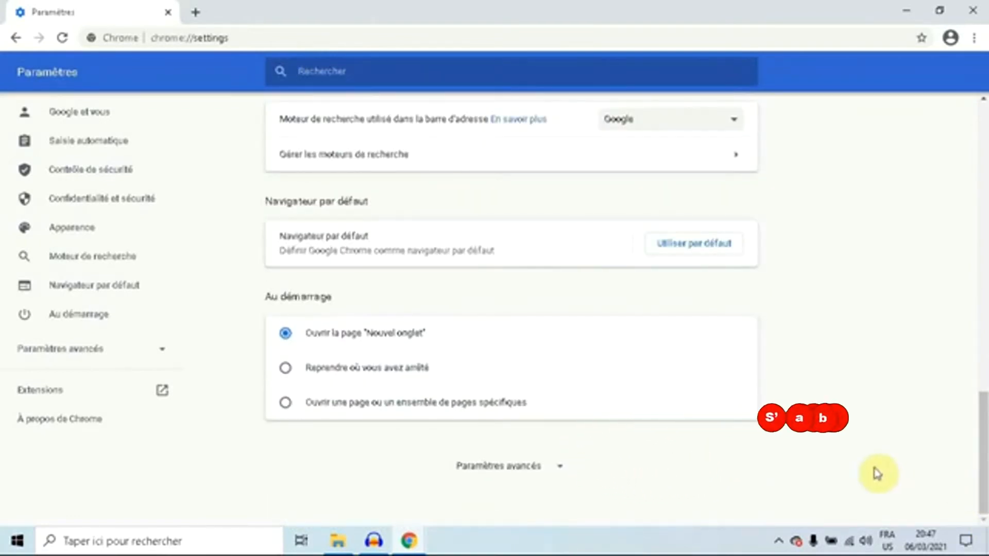
left_click(500, 466)
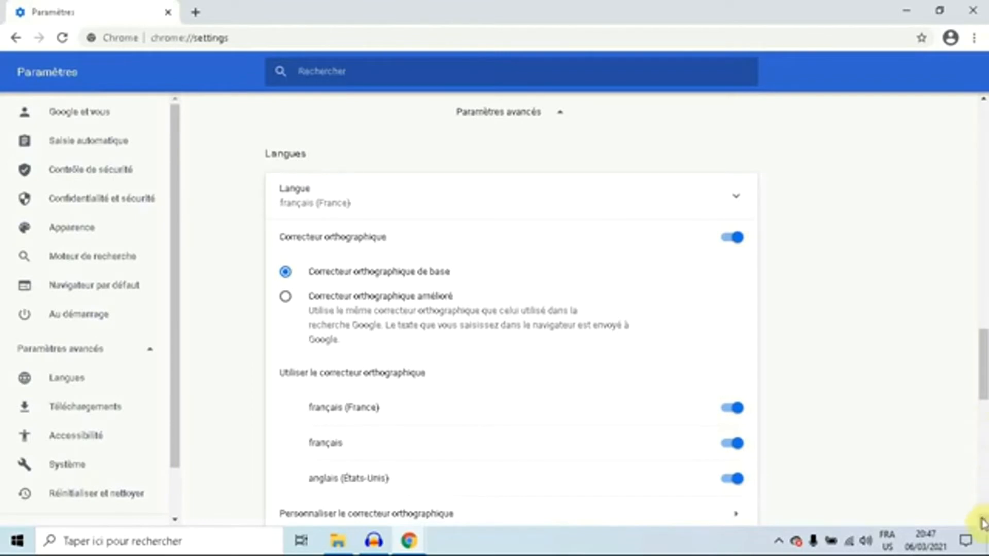
scroll(980, 523, "down", 5)
scroll(981, 523, "down", 6)
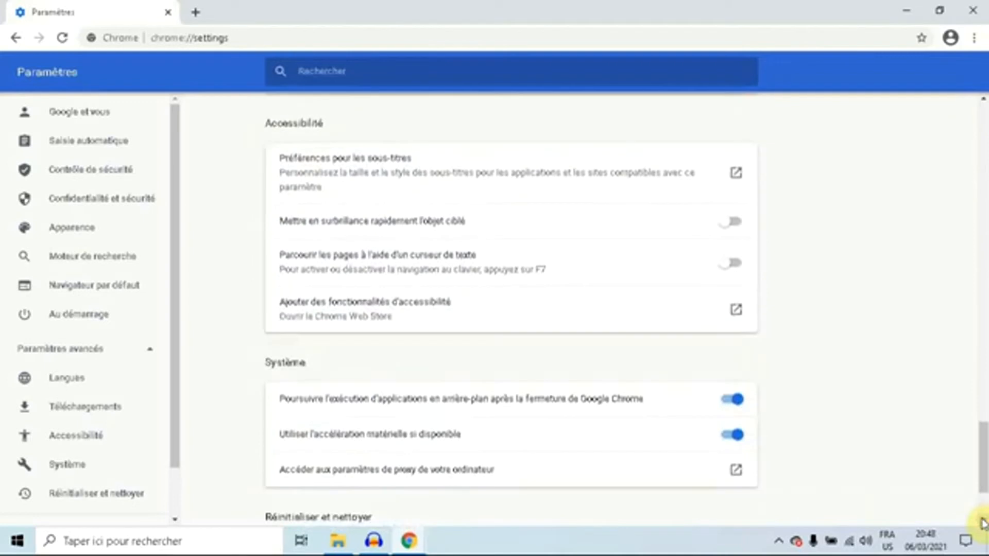
scroll(981, 523, "down", 1)
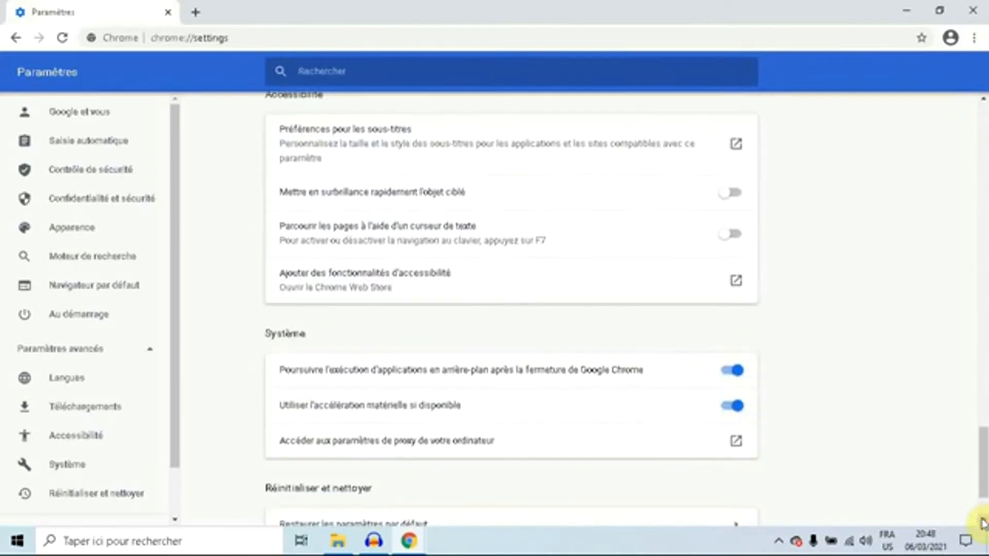
left_click(728, 375)
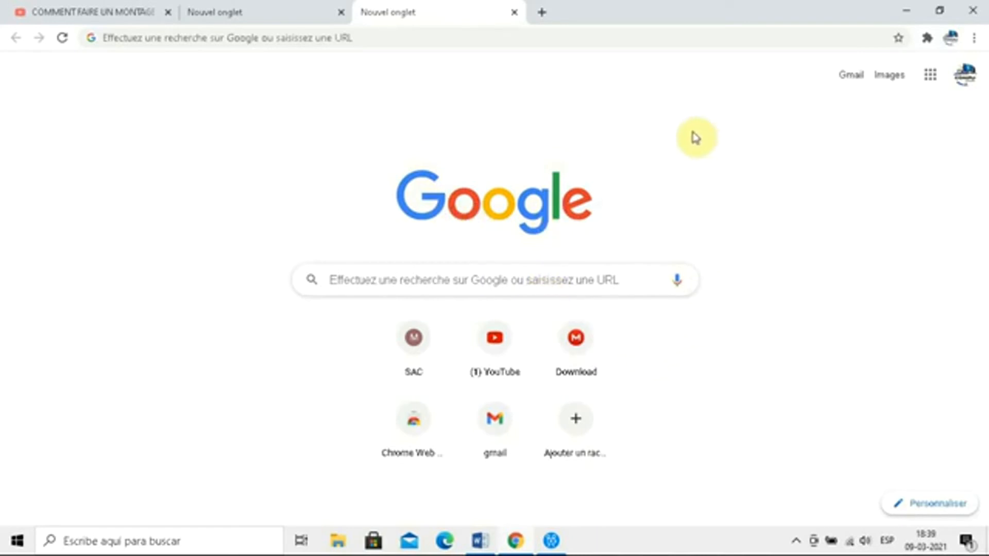
right_click(695, 138)
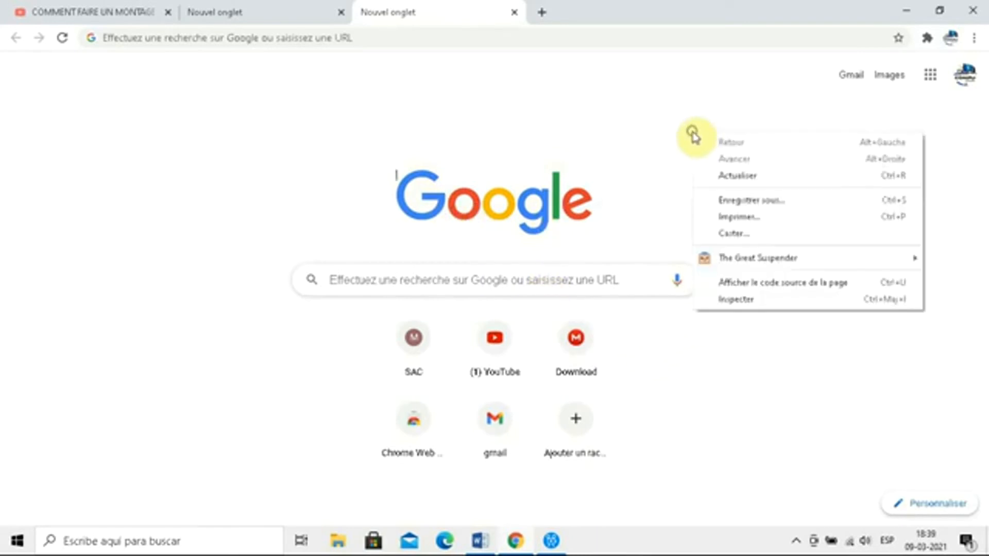
left_click(716, 178)
right_click(671, 151)
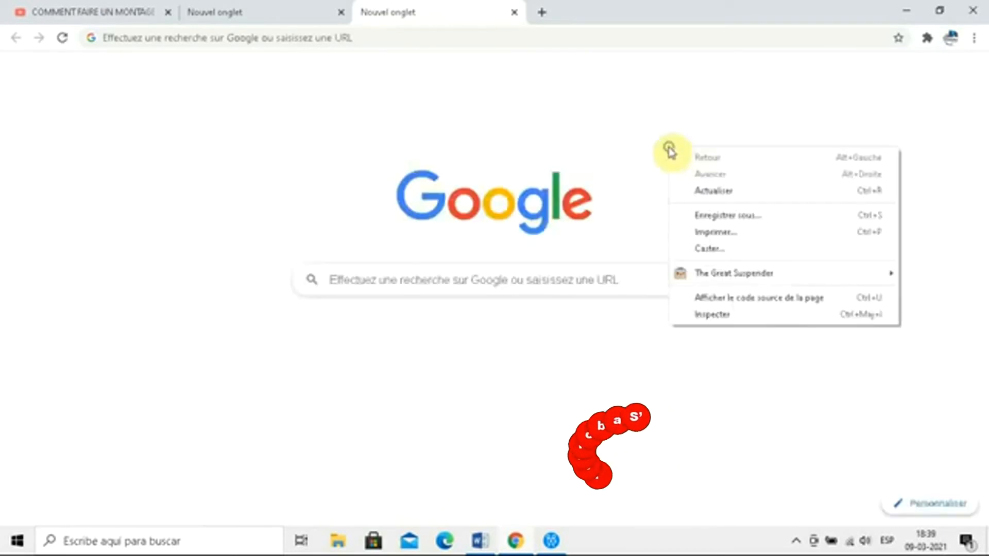
left_click(702, 195)
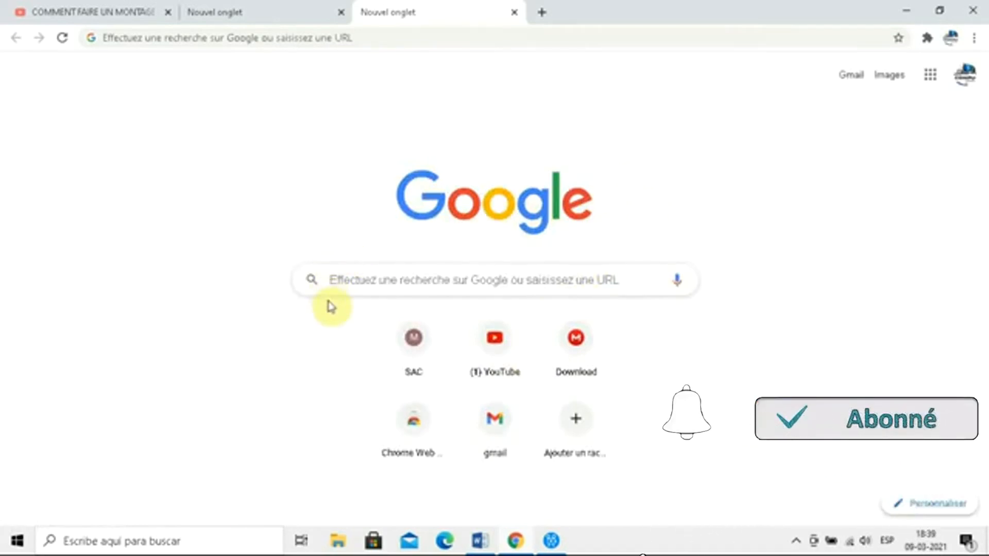
right_click(218, 128)
left_click(523, 117)
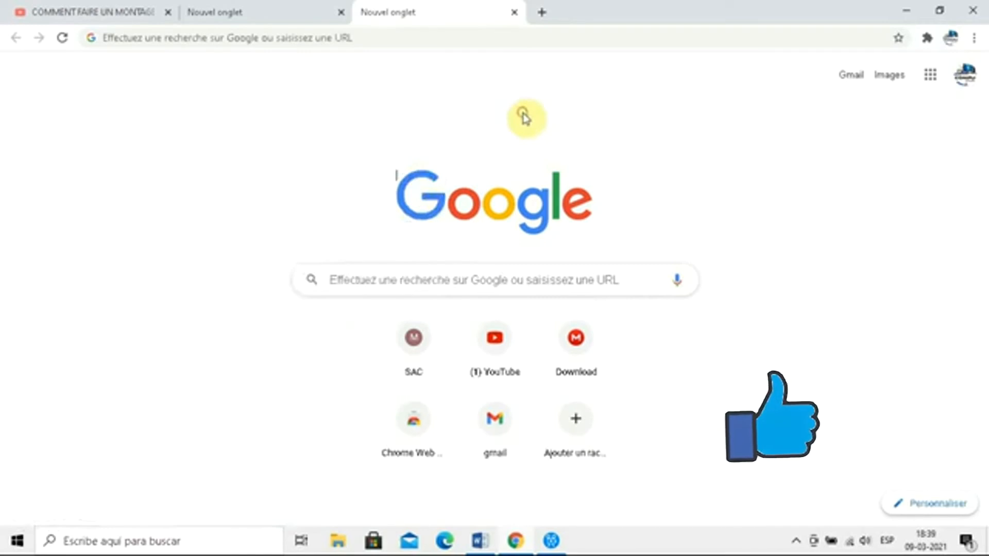
right_click(326, 116)
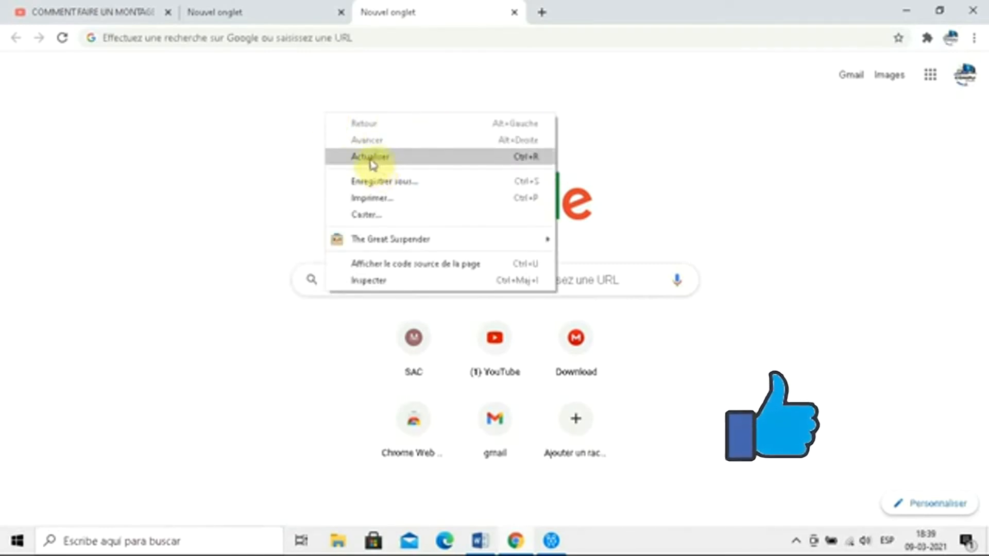
left_click(283, 206)
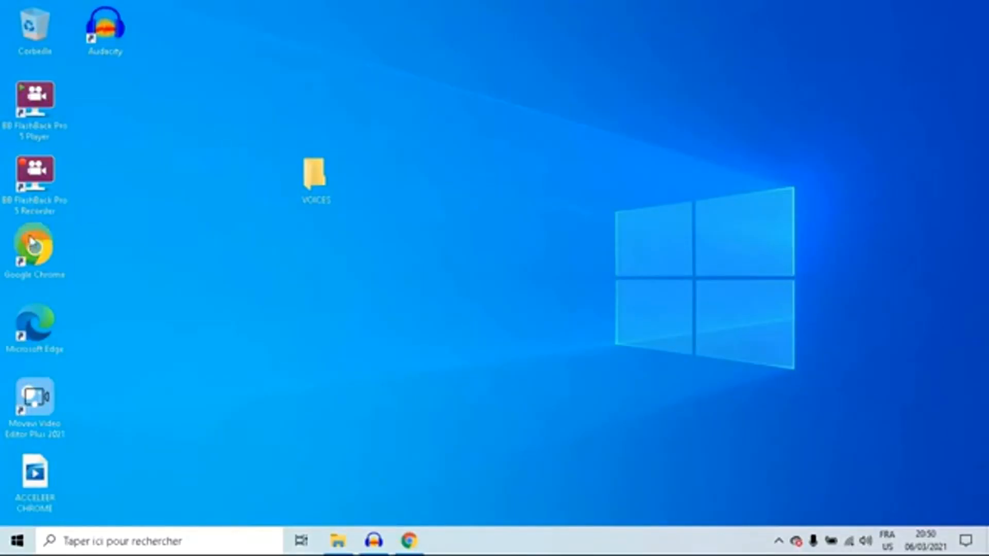
- Launch Google Chrome from the desktop and load its settings page
double_click(40, 242)
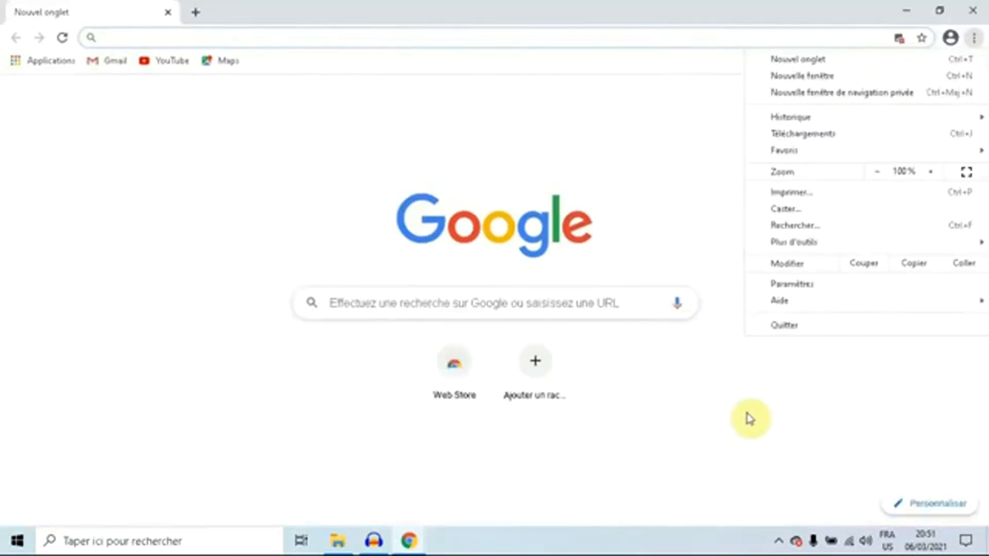
left_click(747, 413)
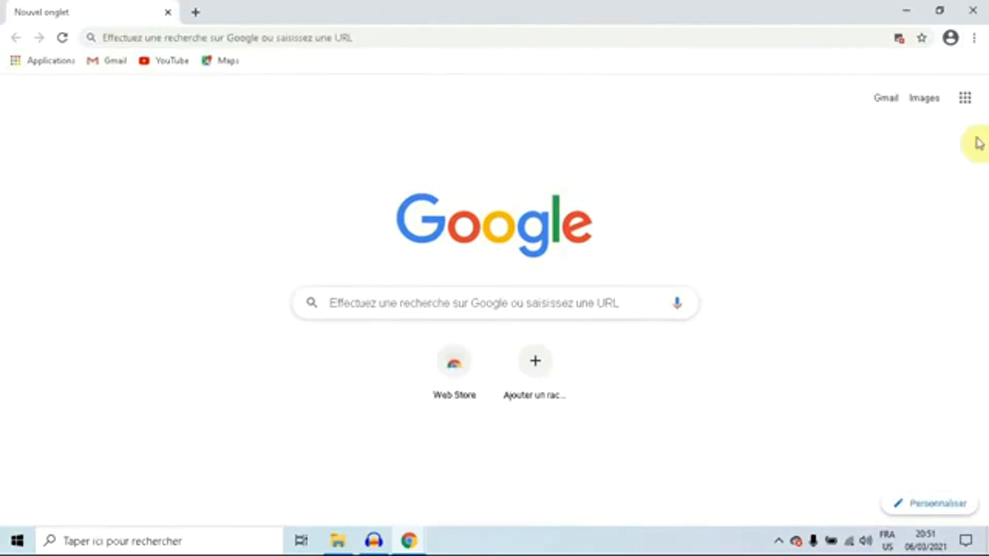
left_click(973, 39)
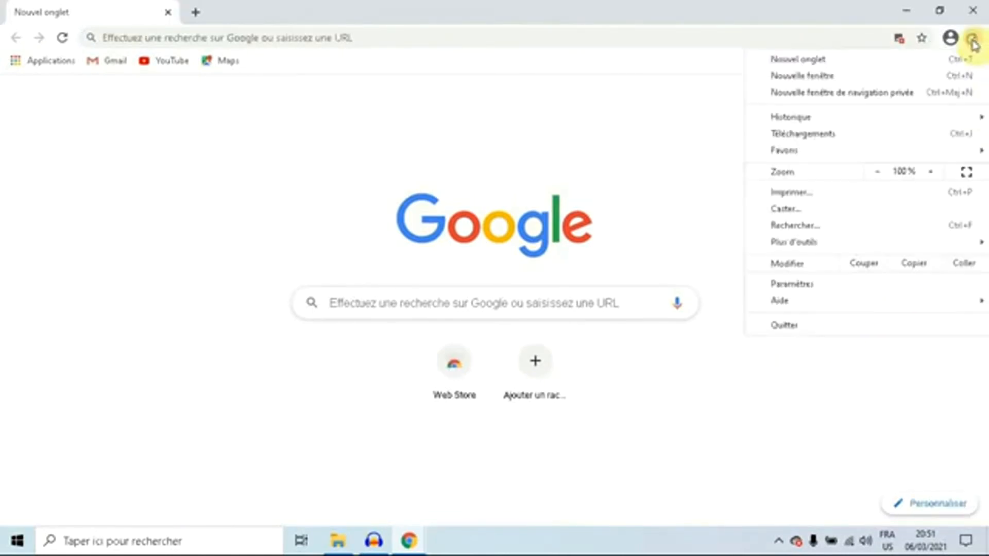
left_click(789, 288)
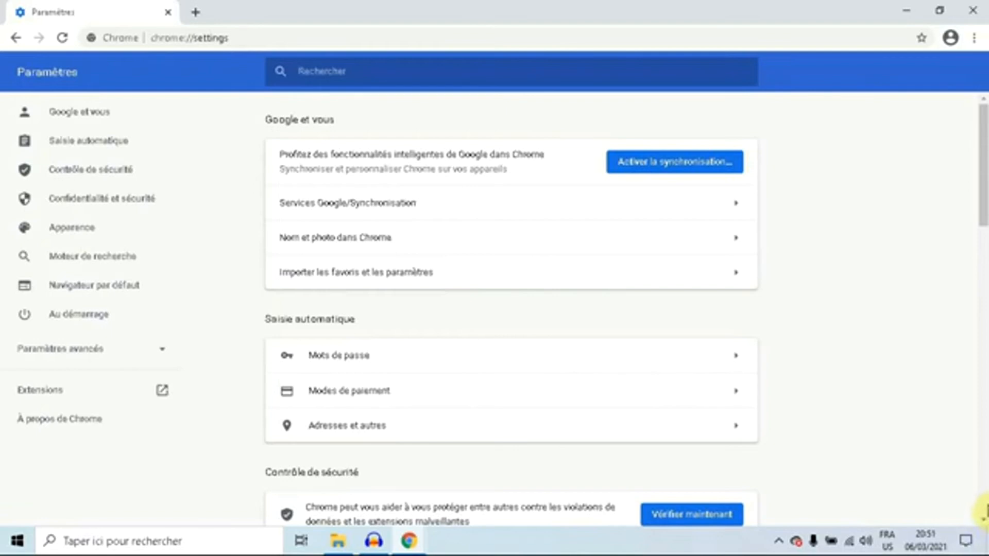
- Restore Chrome's default settings from the advanced "Réinitialiser et nettoyer" section and confirm the reset
scroll(984, 522, "down", 15)
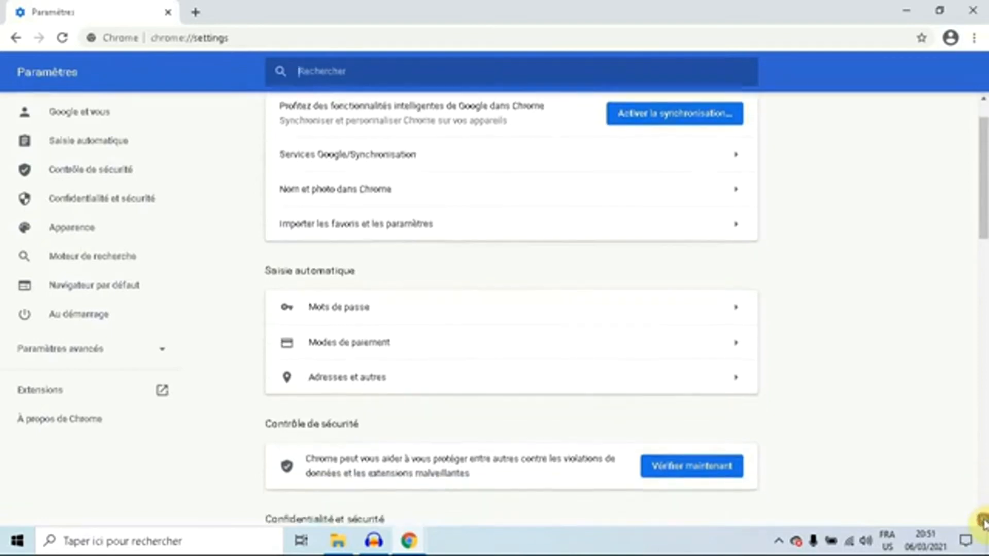
scroll(983, 522, "down", 3)
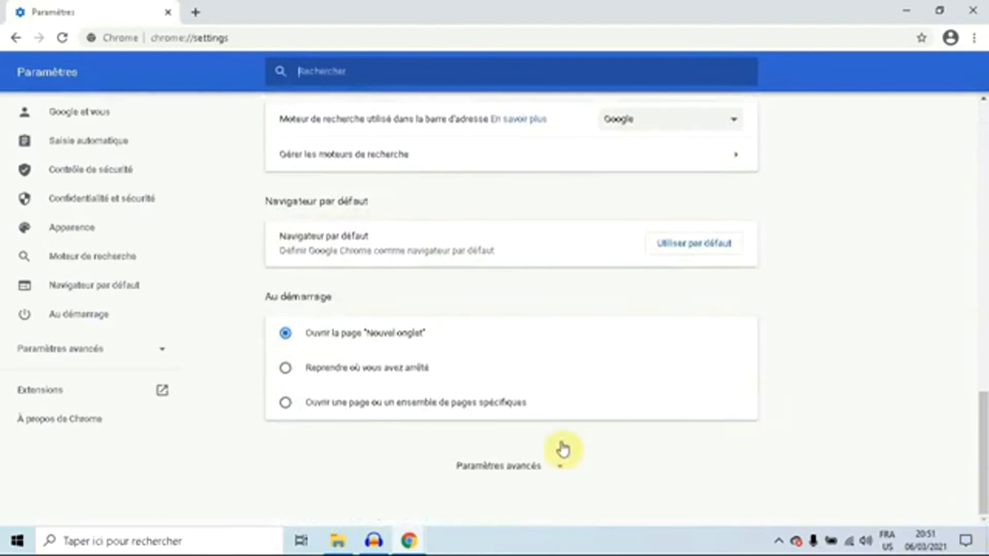
left_click(504, 469)
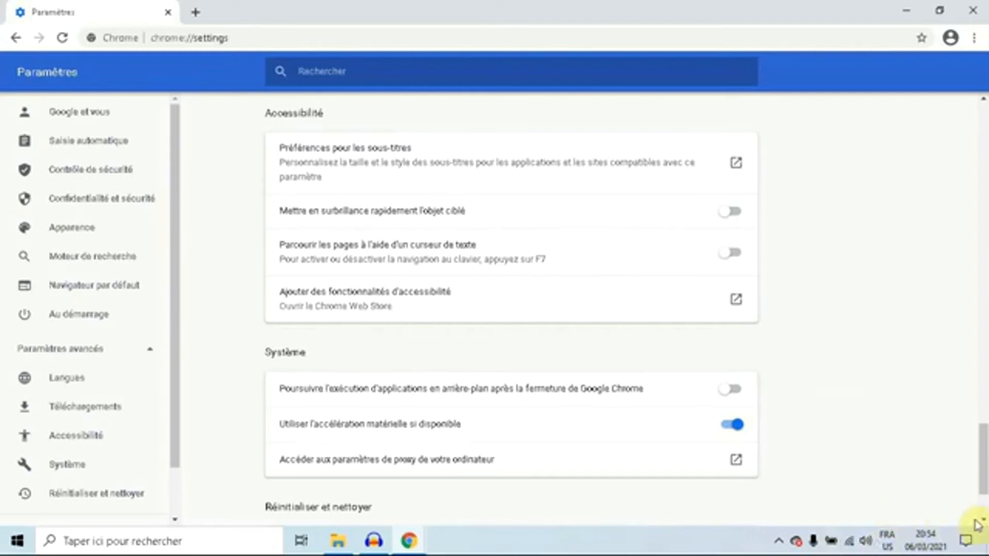
scroll(982, 525, "down", 3)
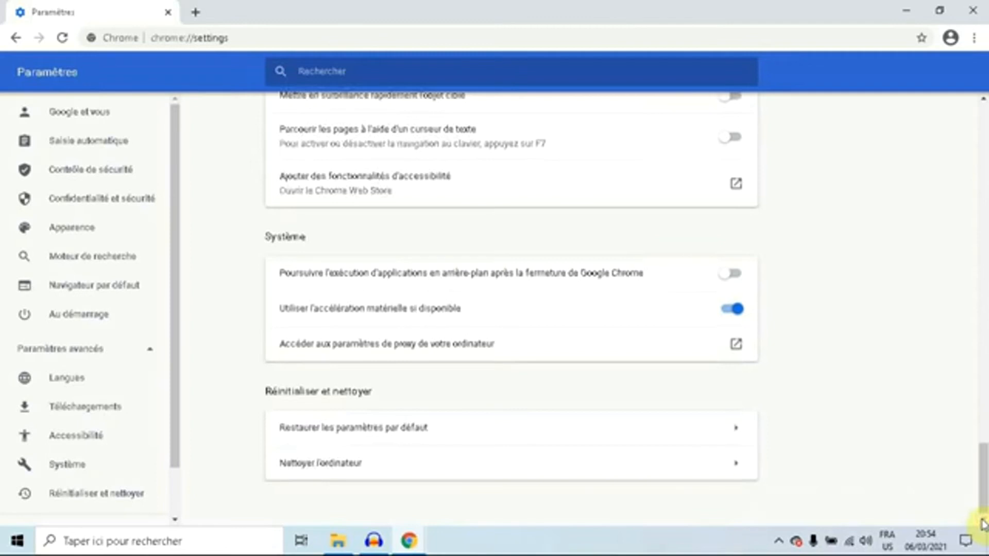
left_click(337, 435)
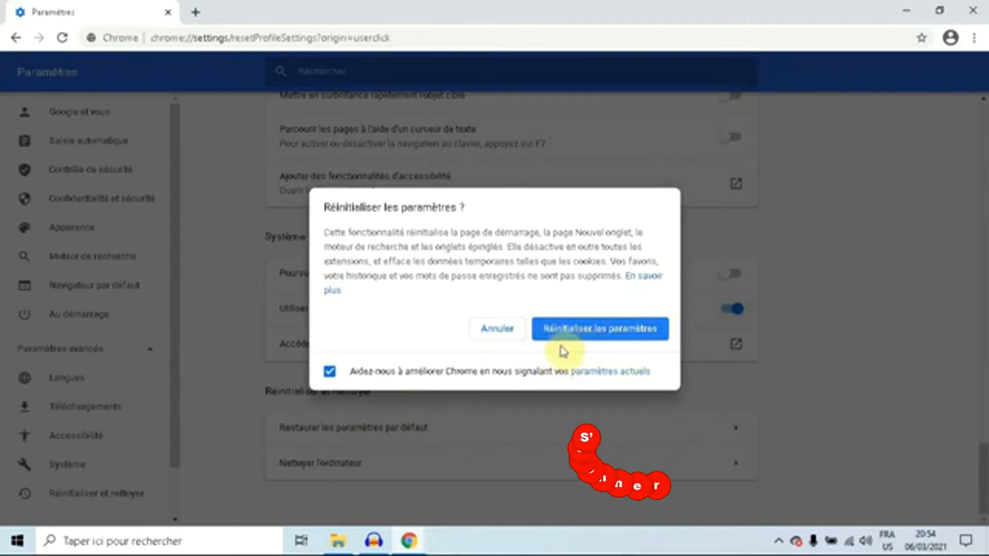
left_click(584, 334)
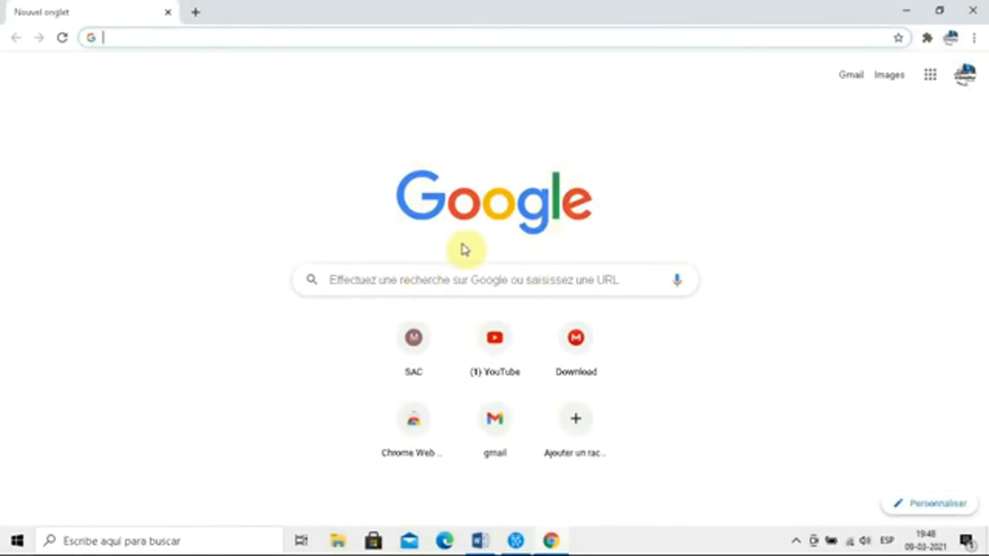
- Open several additional browser tabs and load YouTube in one of them
left_click(387, 276)
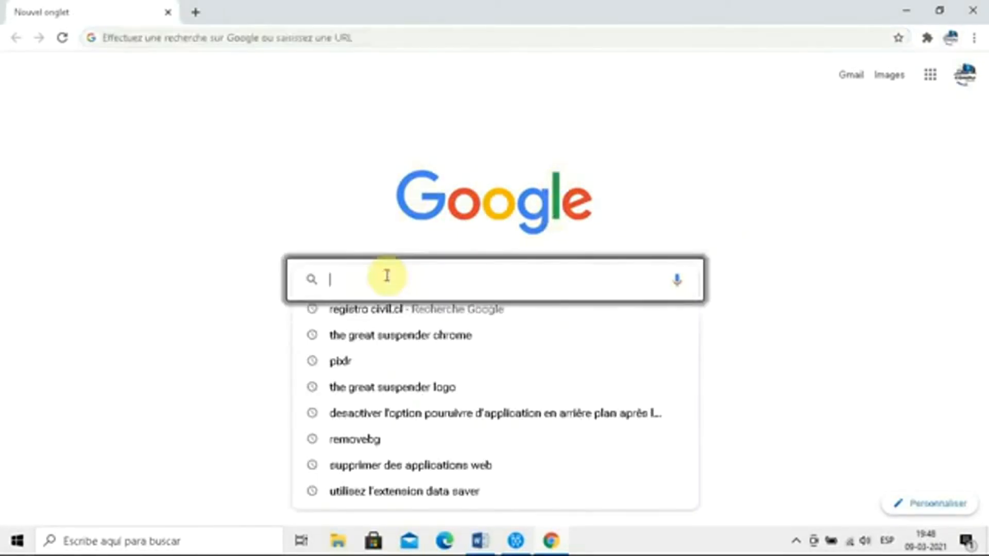
left_click(577, 146)
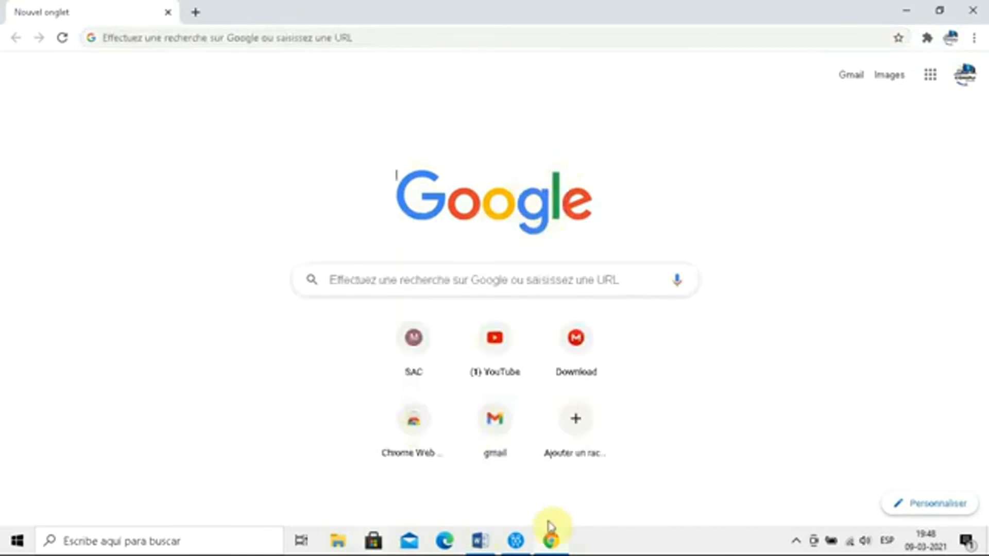
left_click(194, 14)
left_click(371, 12)
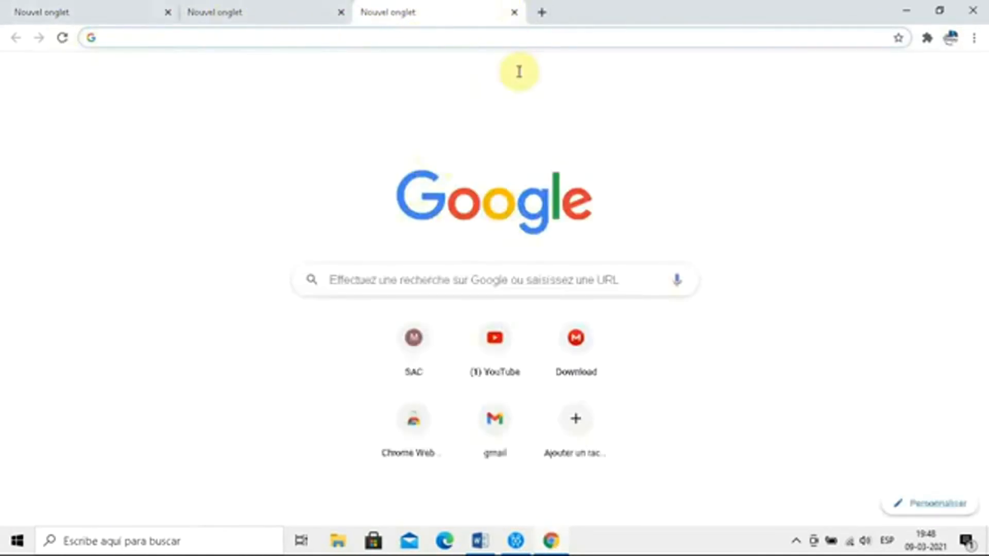
left_click(519, 341)
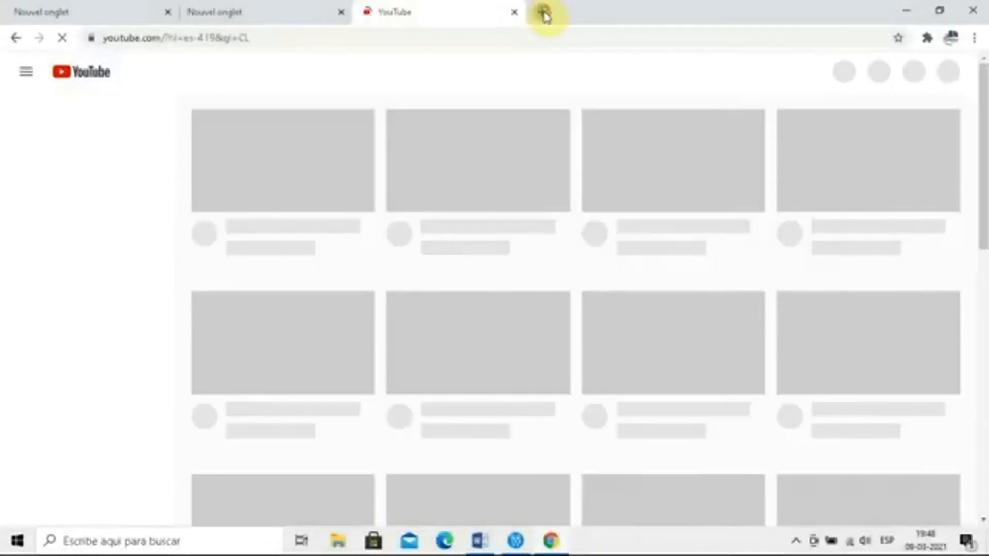
left_click(545, 14)
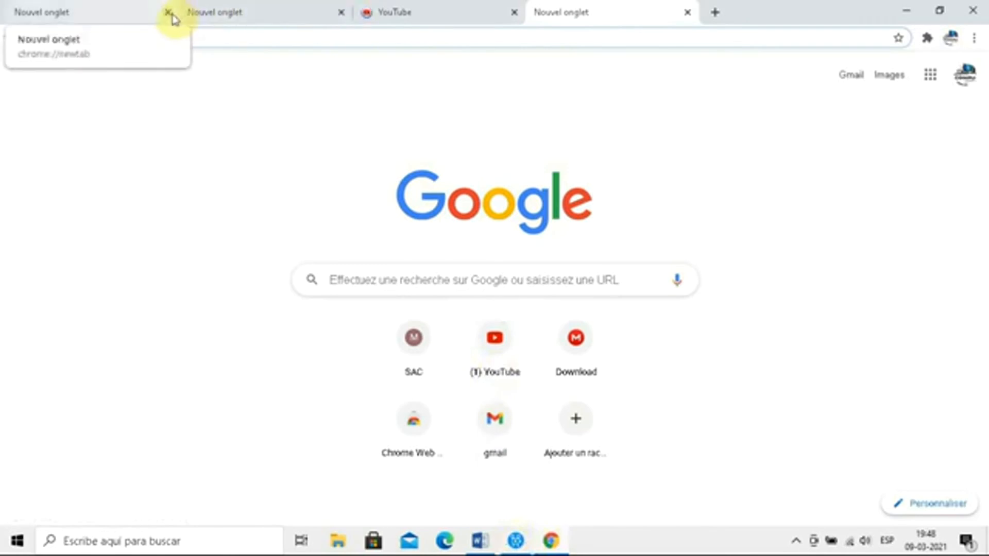
- Close the surplus tabs, keeping a single new tab page, and refresh that page
left_click(340, 13)
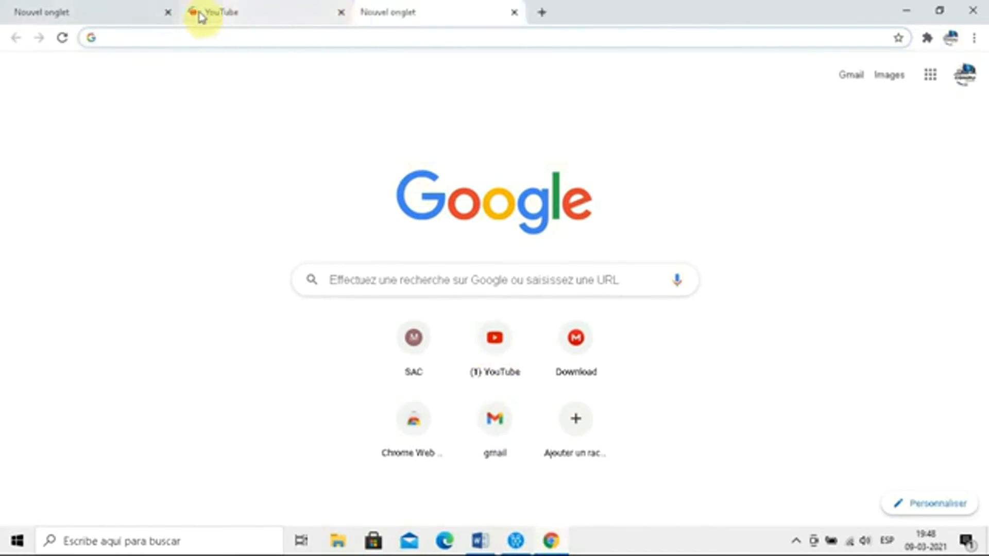
left_click(170, 13)
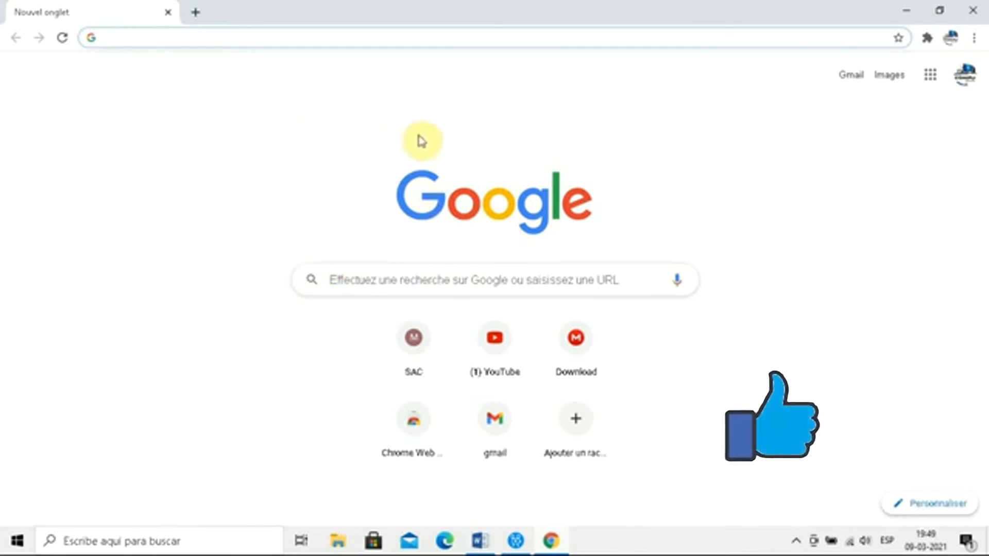
key("F5")
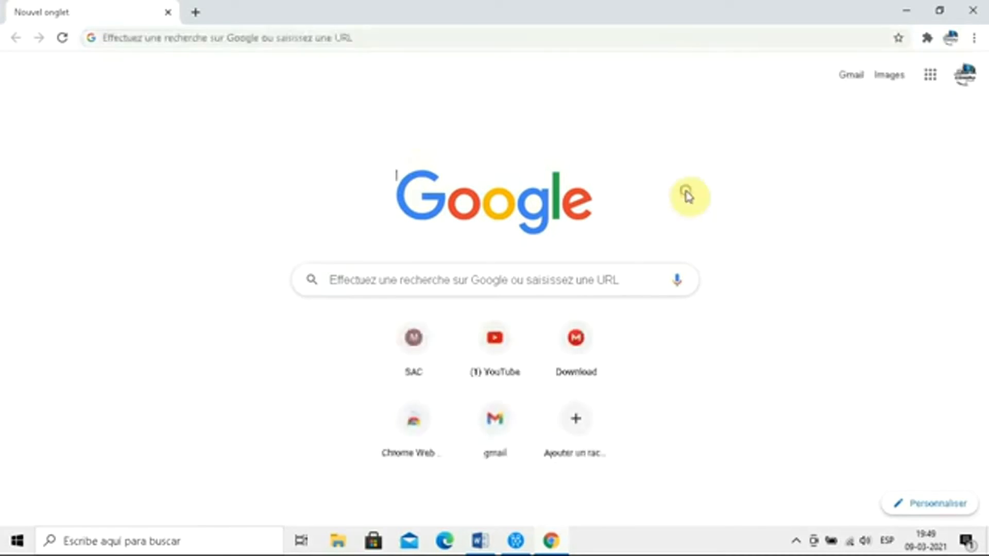
right_click(686, 194)
left_click(719, 237)
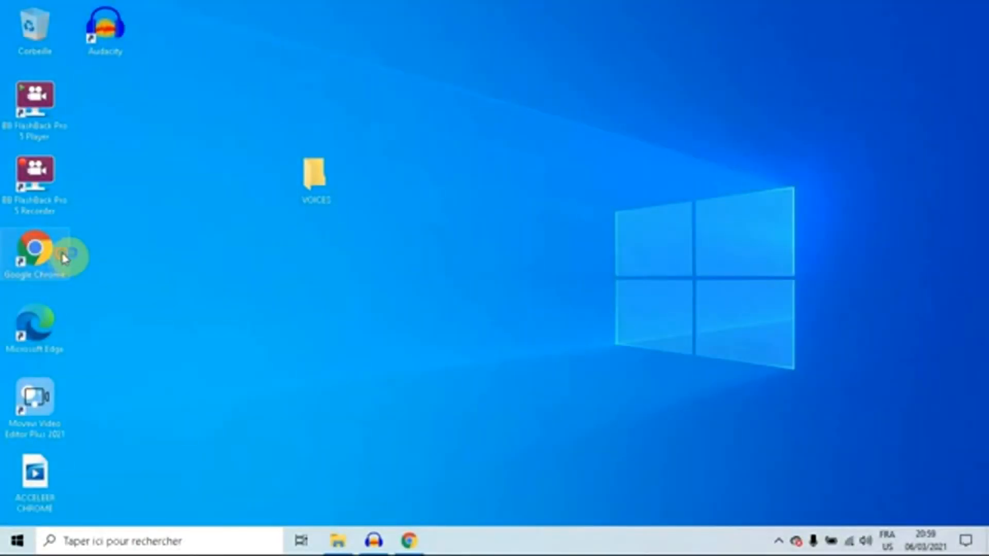
- Reopen Google Chrome from the desktop and maximize its window
double_click(64, 258)
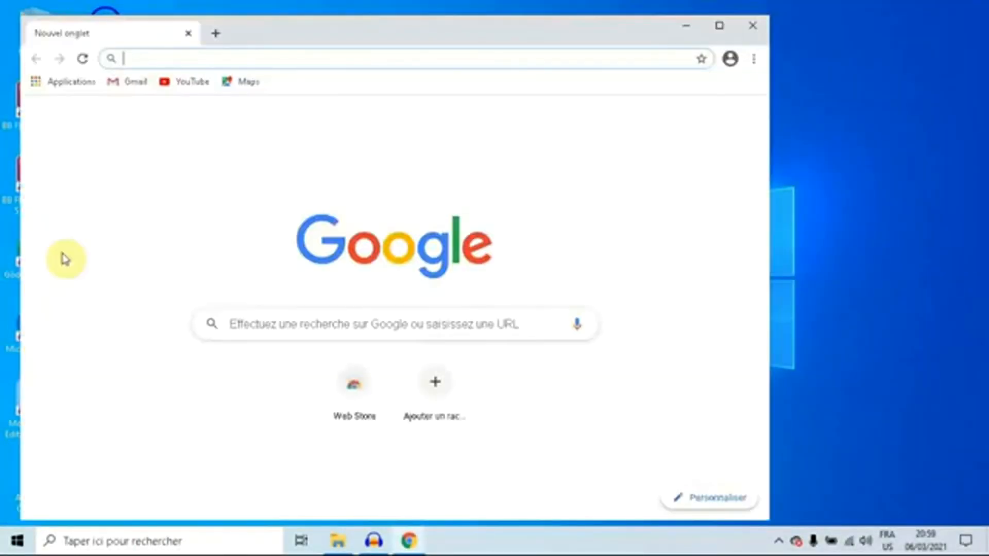
left_click(720, 25)
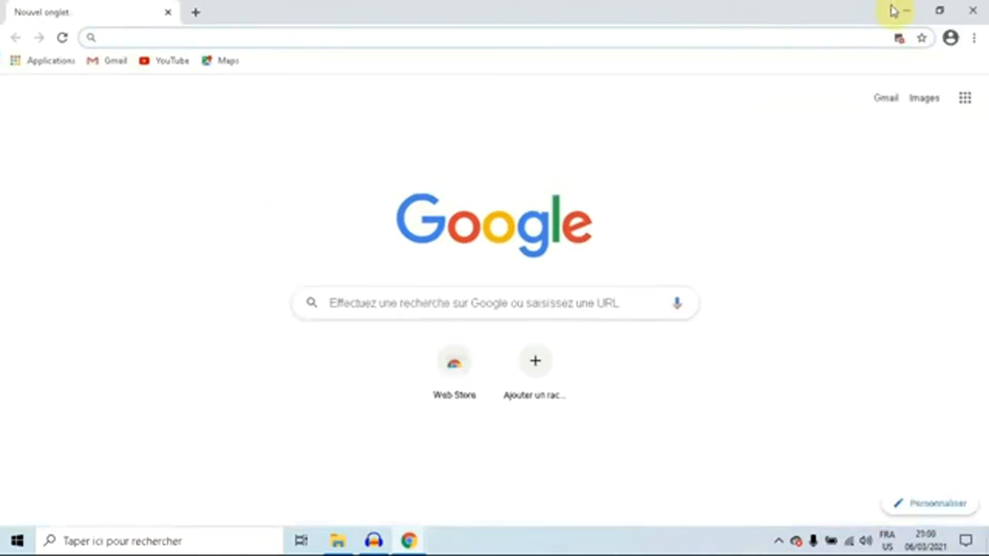
- Go from Chrome's settings to the extensions page and open the Chrome Web Store from there
left_click(974, 39)
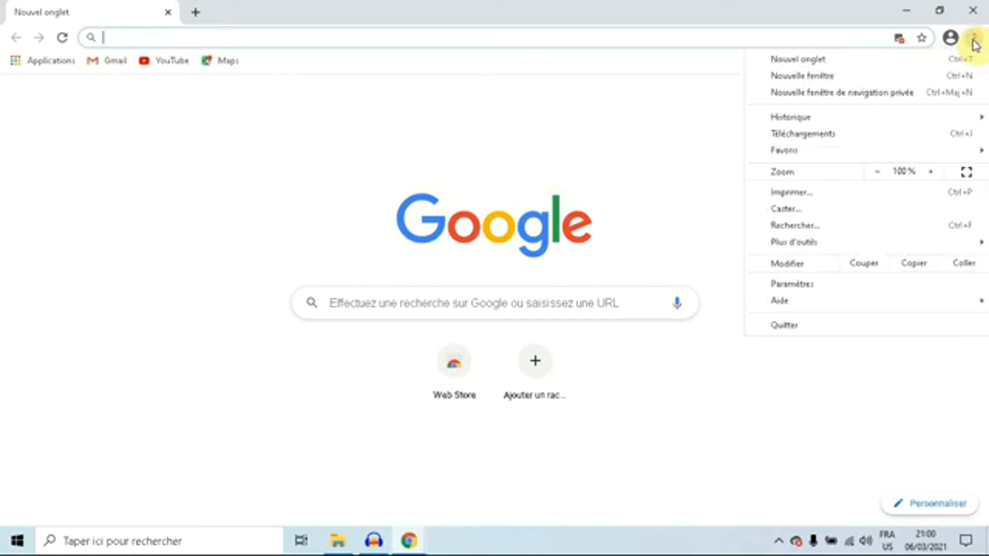
left_click(805, 285)
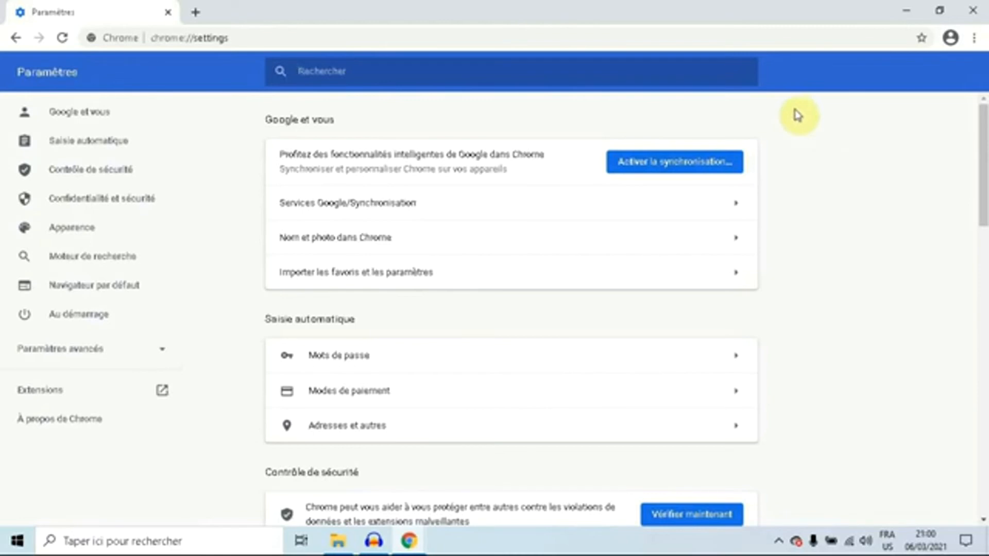
left_click(57, 393)
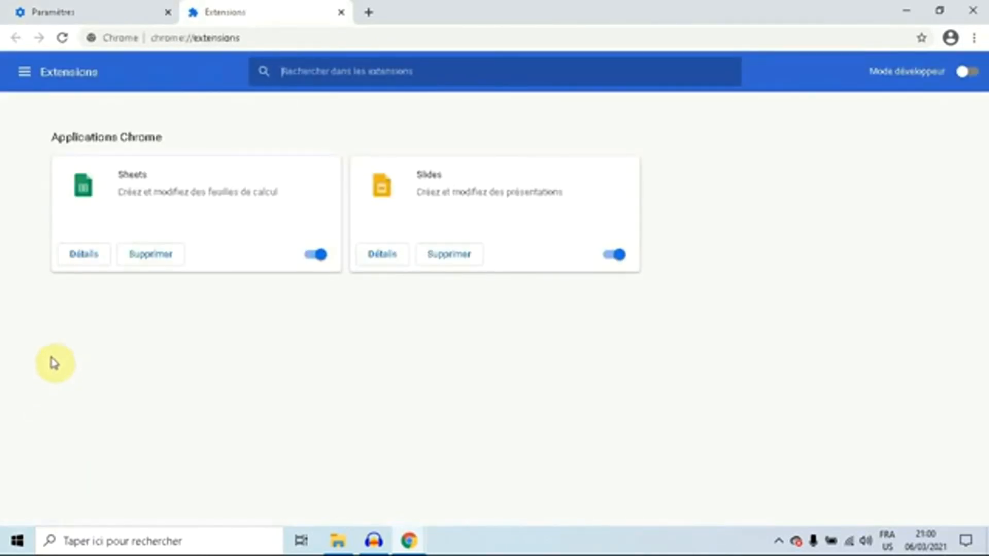
left_click(25, 75)
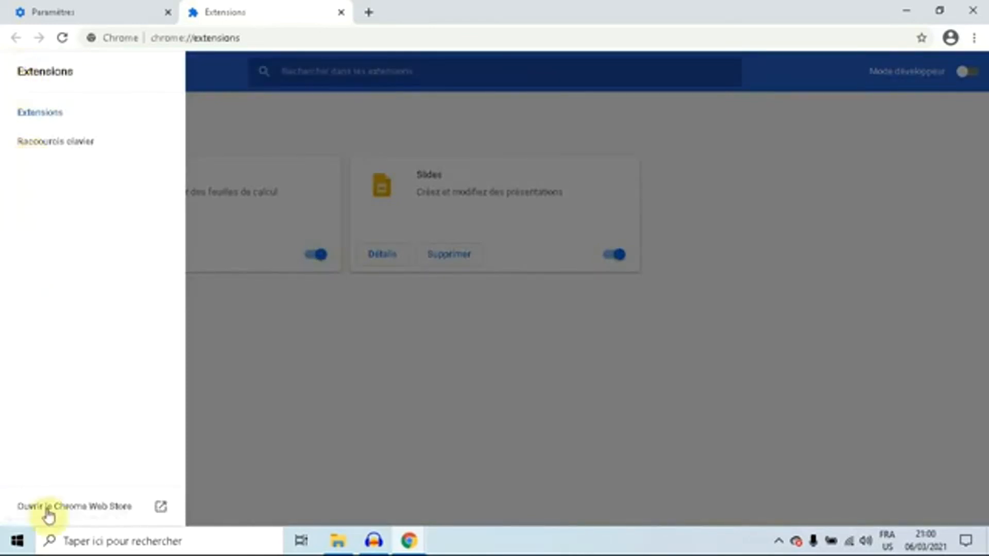
left_click(71, 510)
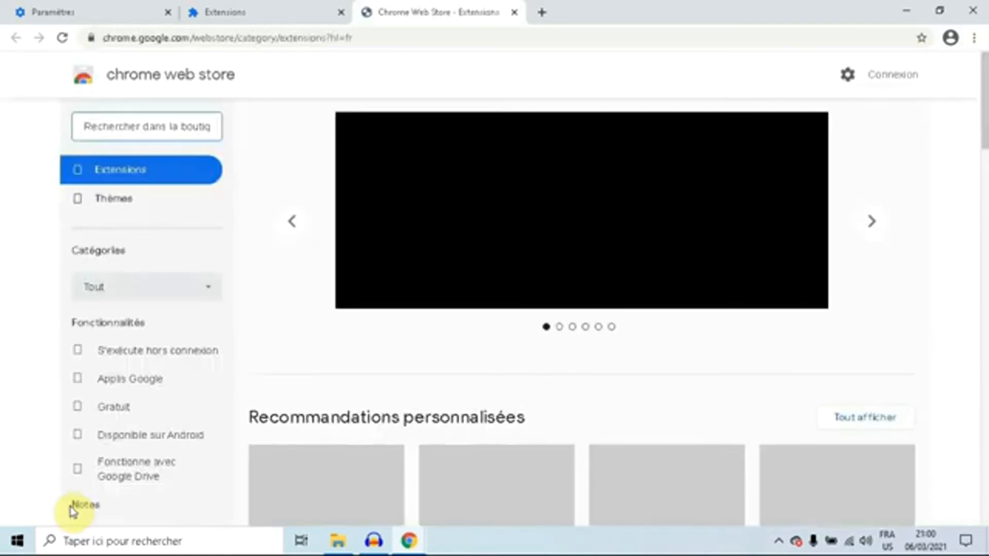
- Search the Chrome Web Store for "the great suspender" using the matching suggestion
left_click(106, 127)
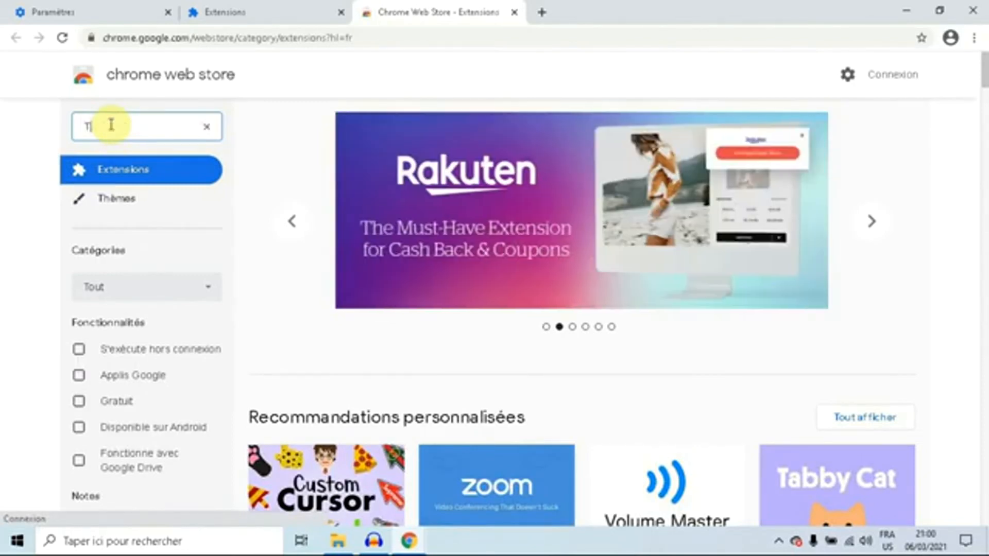
type("thE")
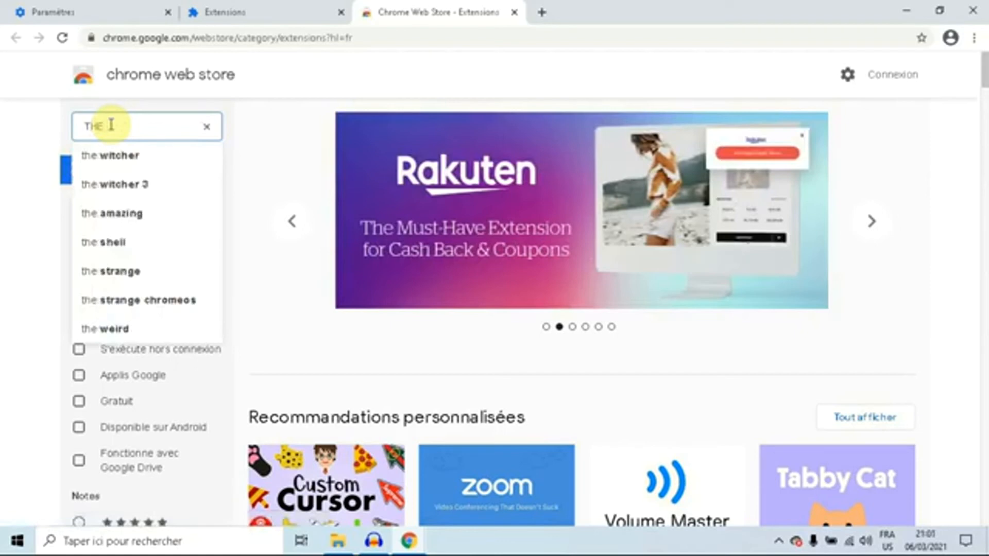
type(" GREAT")
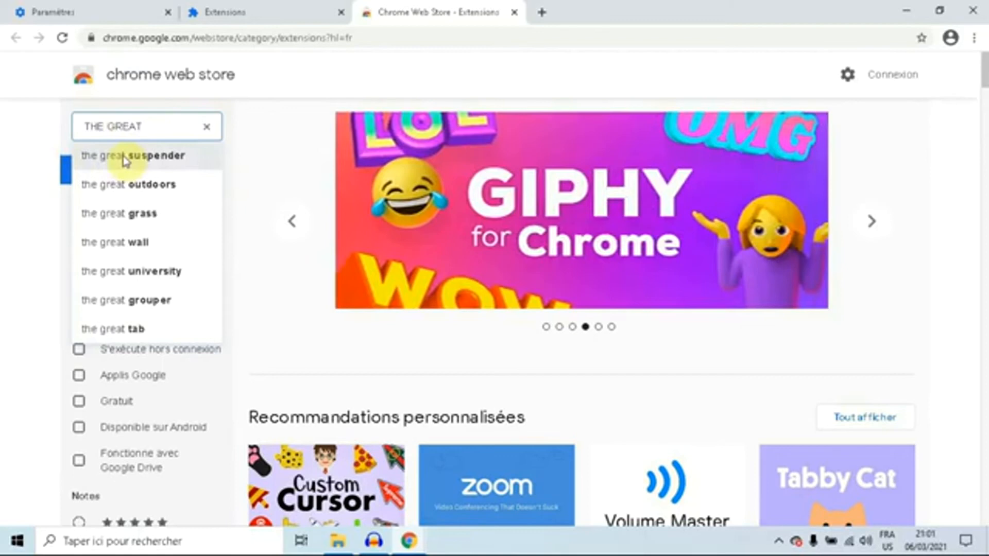
left_click(125, 156)
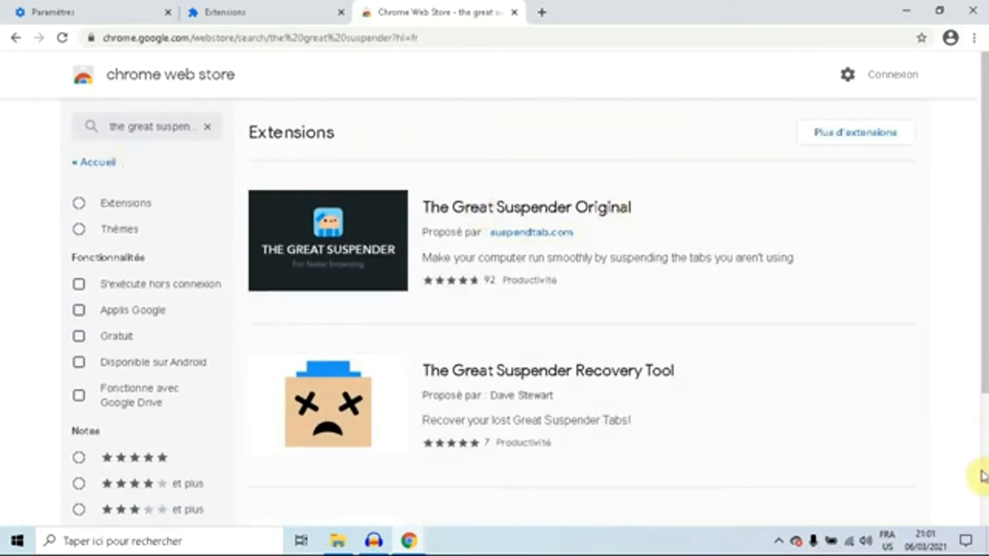
- Open the result titled exactly "The Great Suspender", add it to Chrome and confirm the extension's installation
scroll(983, 458, "down", 4)
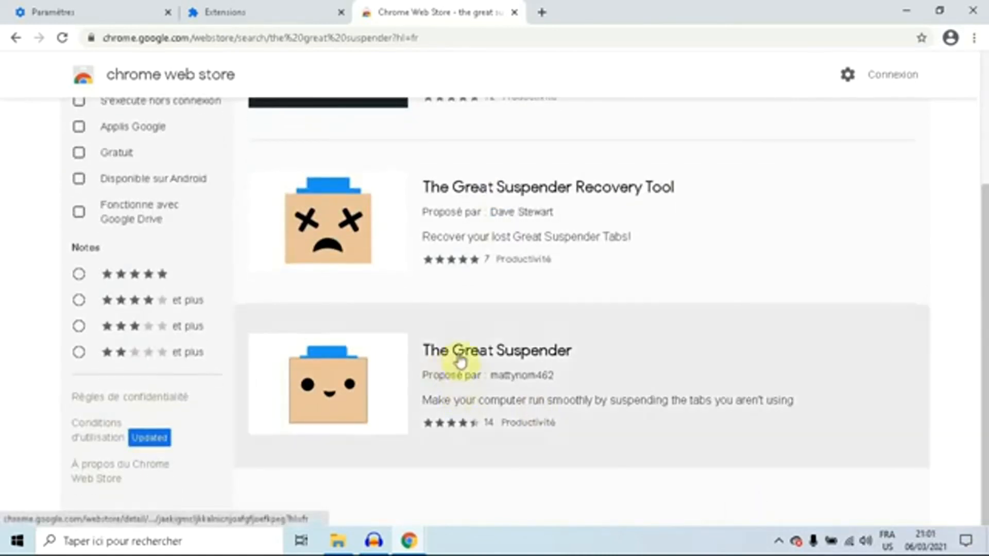
left_click(488, 371)
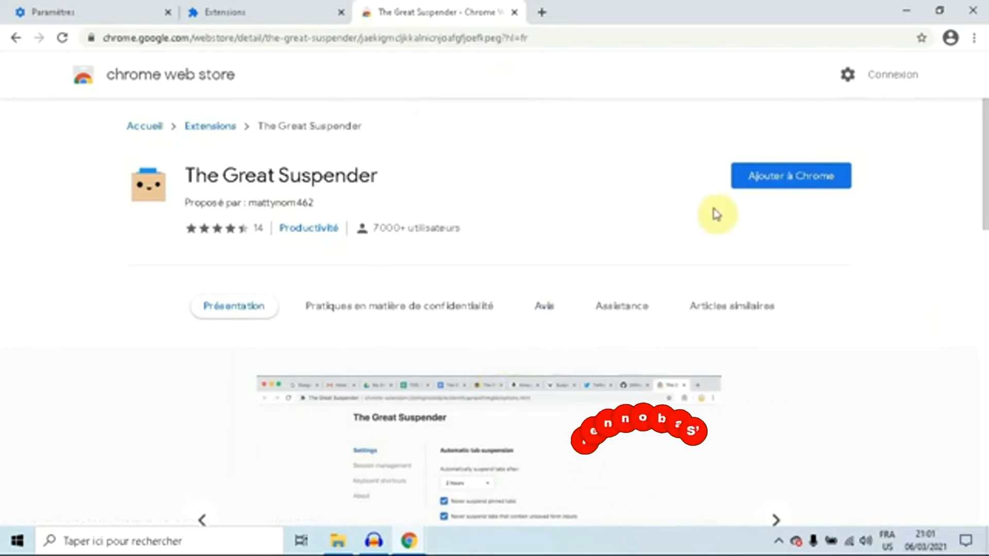
left_click(764, 180)
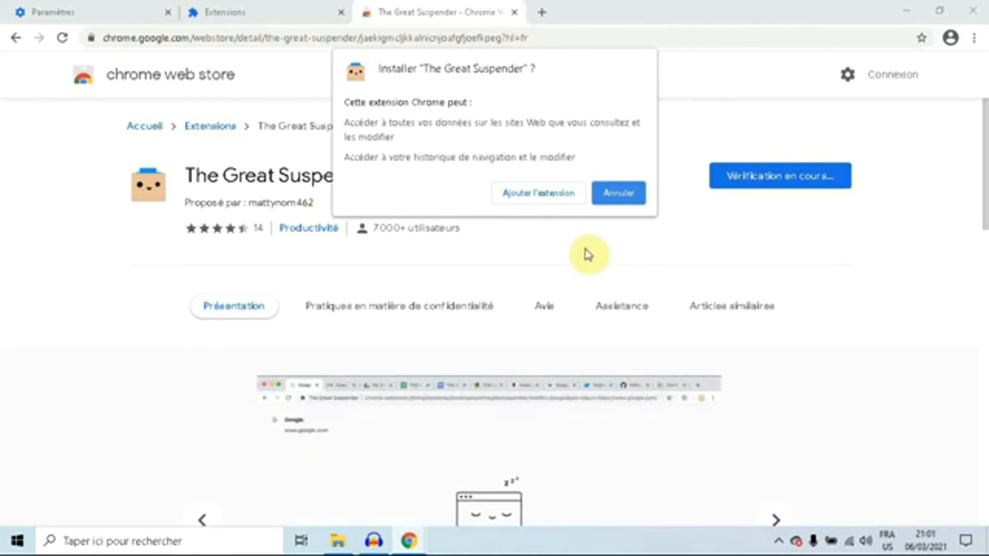
left_click(528, 198)
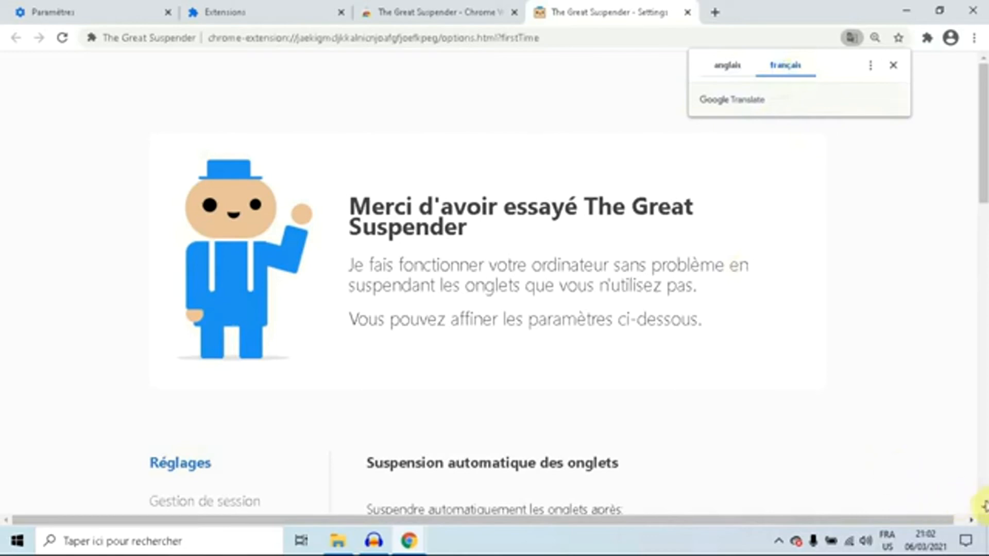
- Review the extension's welcome page options, open The Great Suspender's settings page and translate it into French
scroll(983, 508, "down", 5)
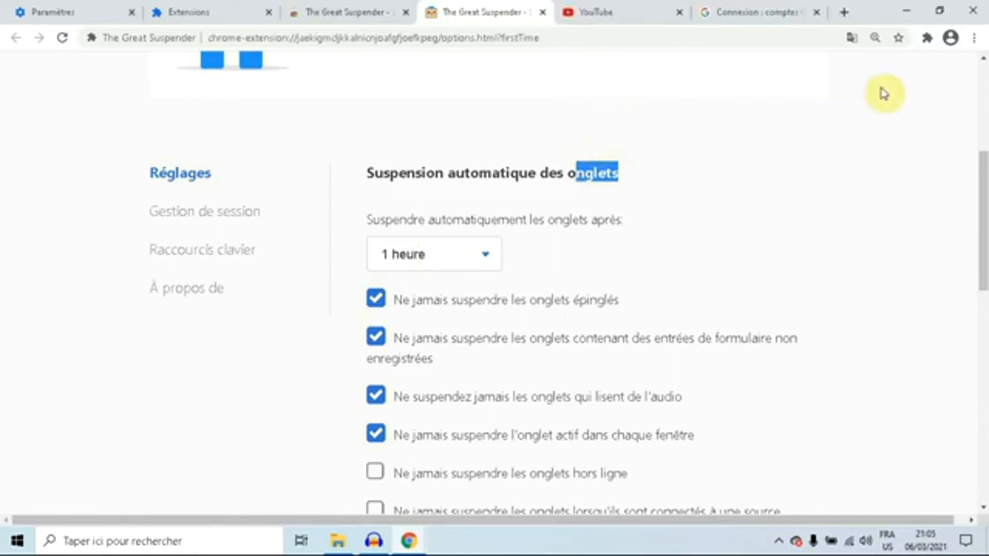
left_click(928, 40)
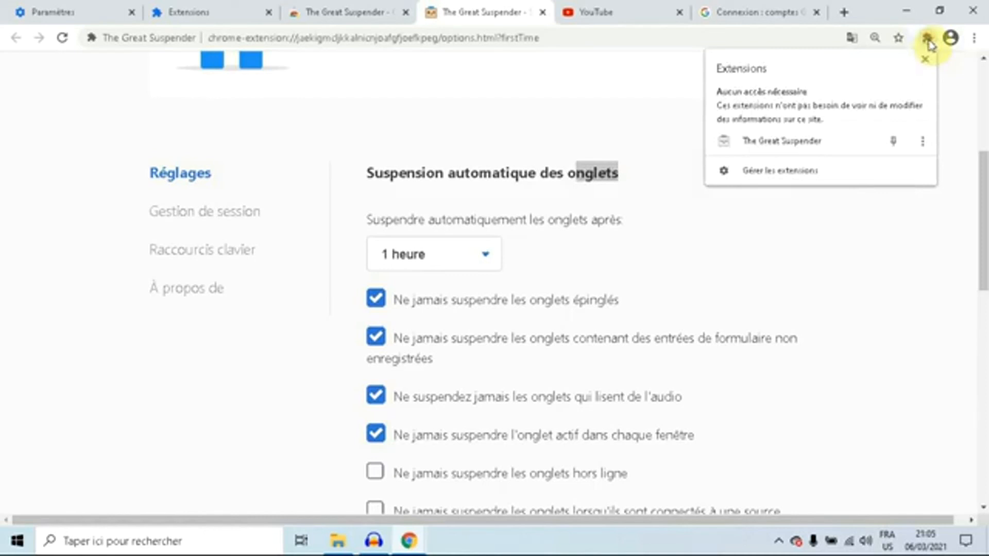
left_click(766, 146)
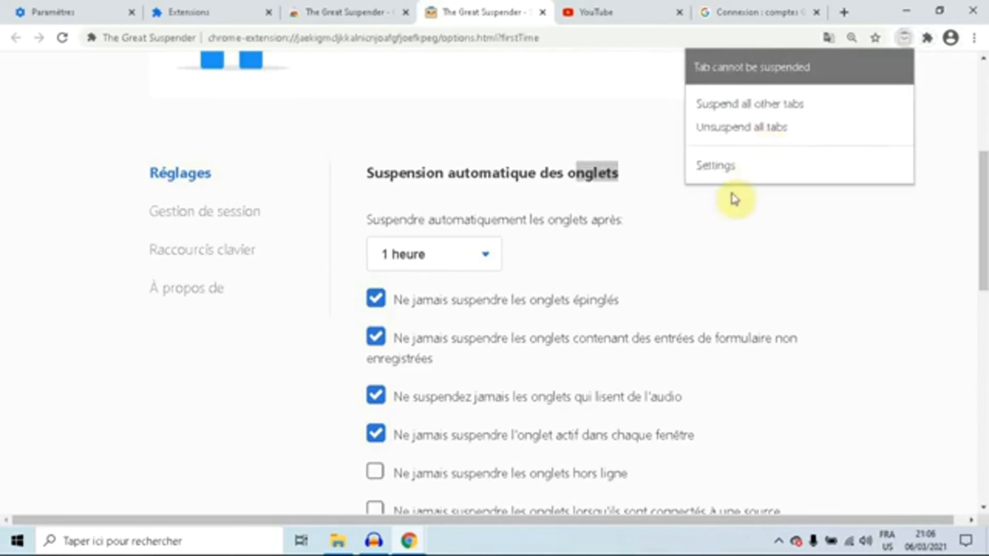
left_click(712, 170)
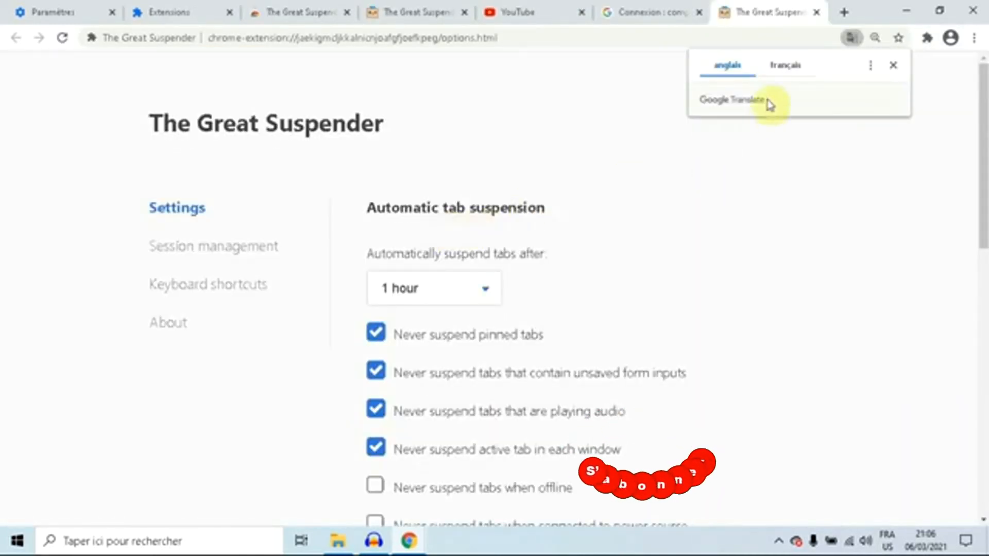
left_click(788, 68)
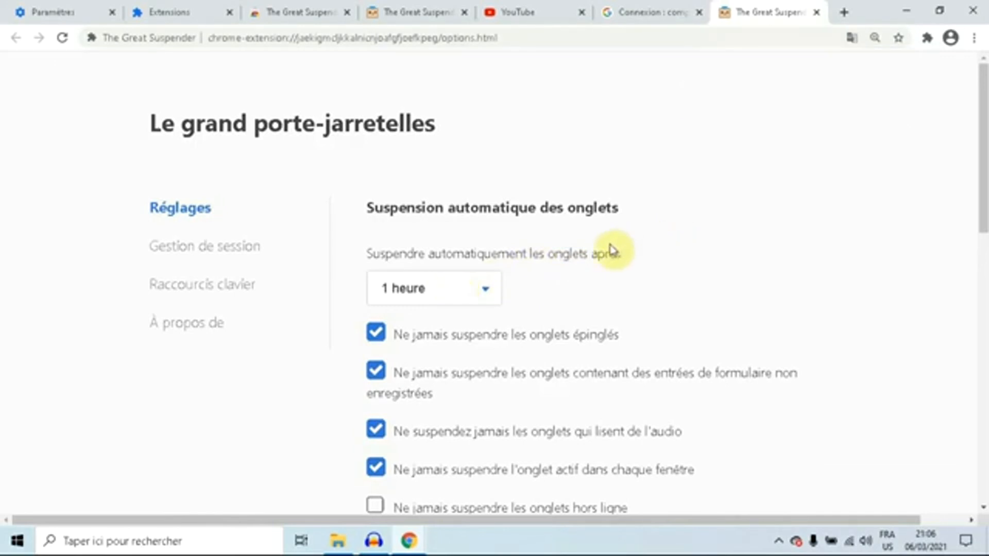
- Set the automatic tab suspension delay to 20 secondes
left_click(485, 293)
scroll(503, 199, "down", 1)
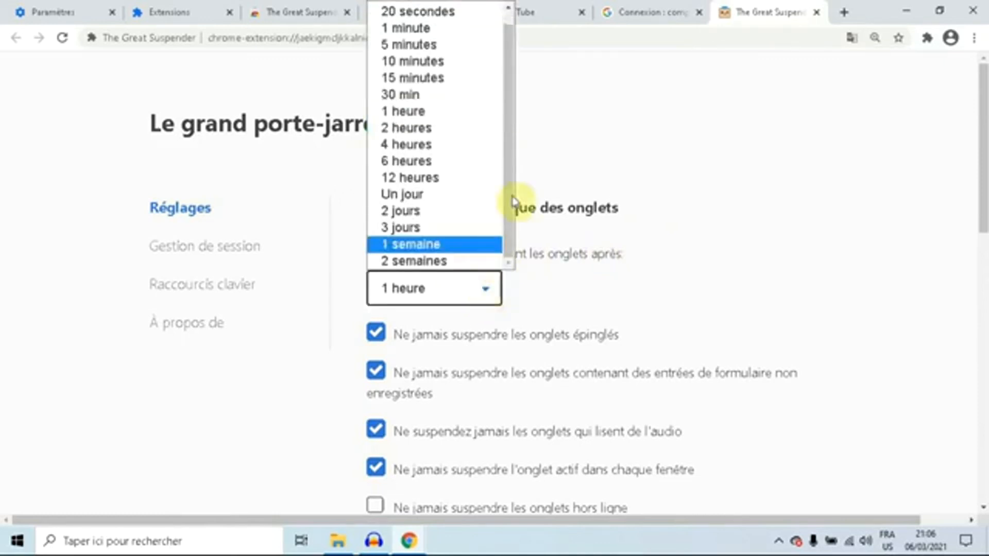
left_click(441, 16)
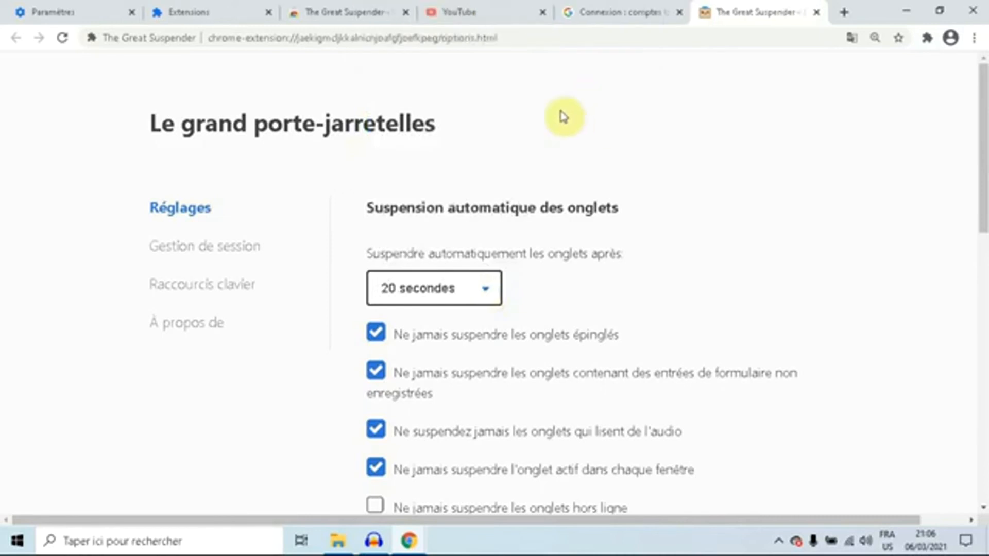
- Check the suspended YouTube tab and unsuspend all tabs through The Great Suspender
left_click(491, 15)
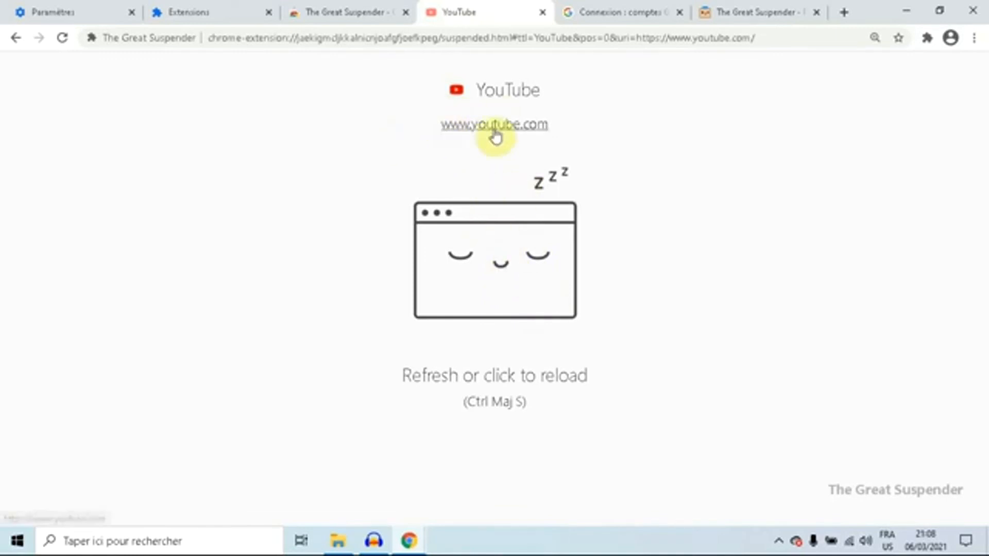
left_click(553, 135)
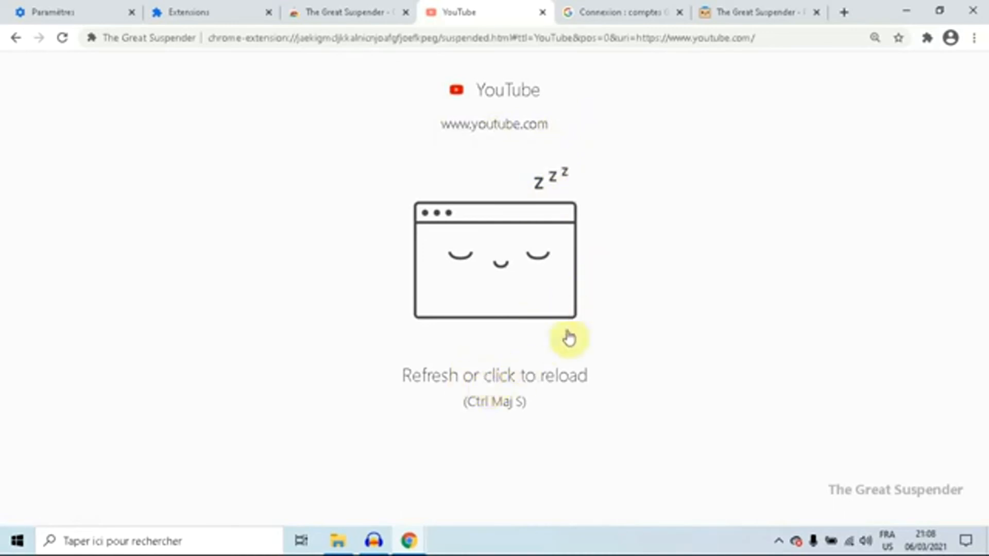
left_click(928, 38)
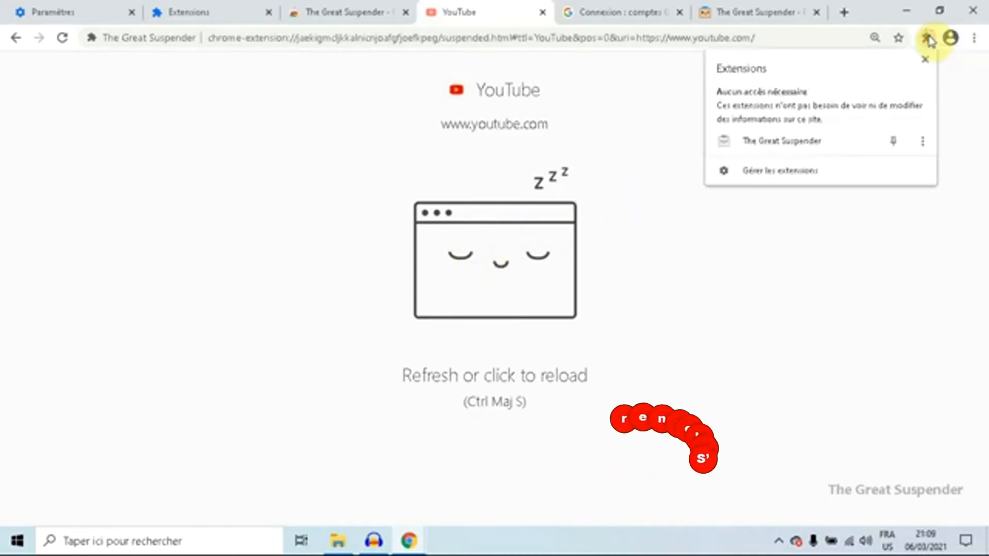
left_click(757, 145)
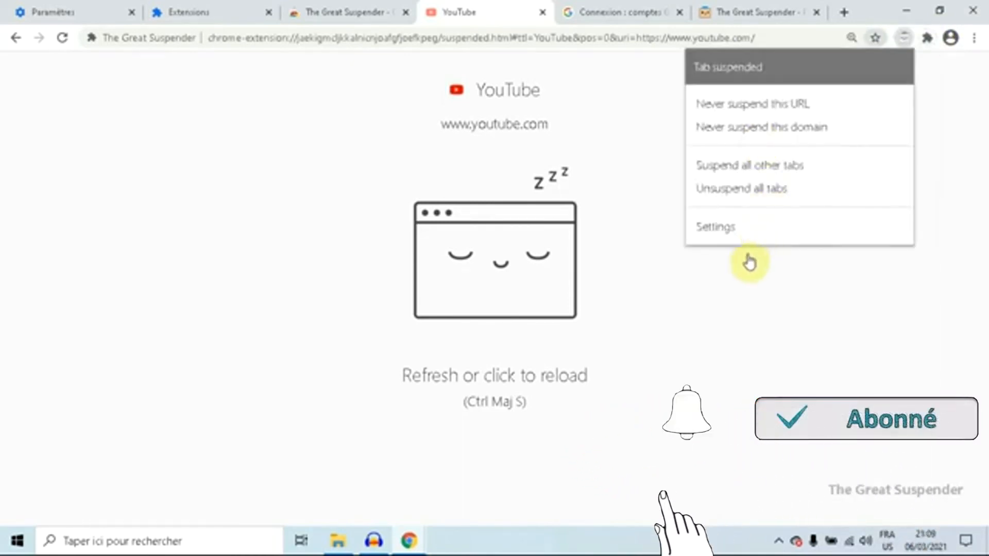
left_click(732, 196)
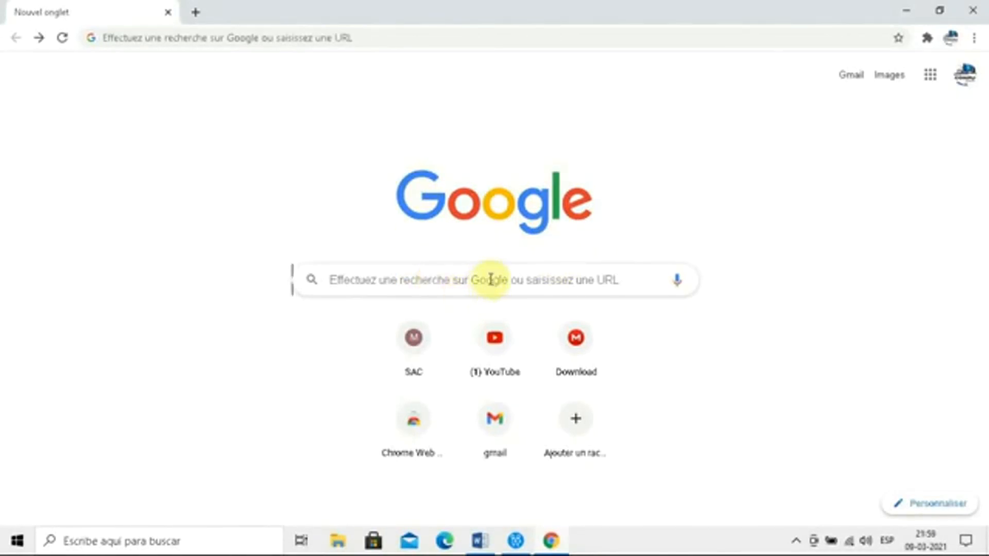
left_click(598, 284)
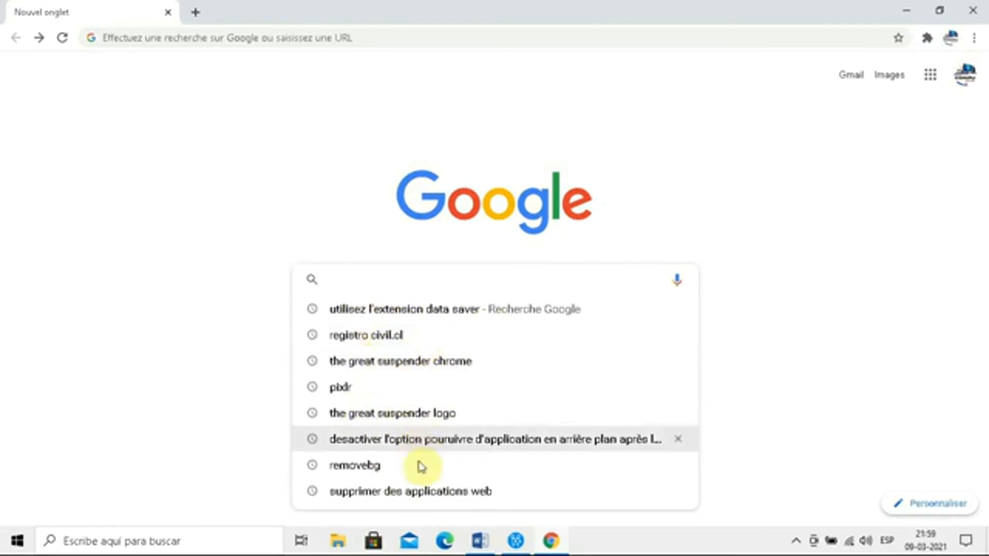
left_click(764, 317)
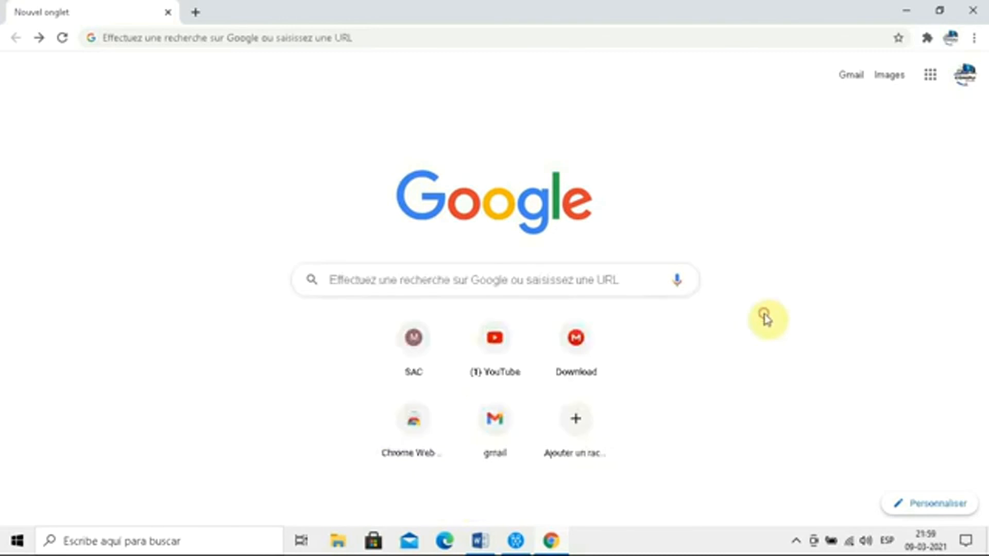
right_click(612, 158)
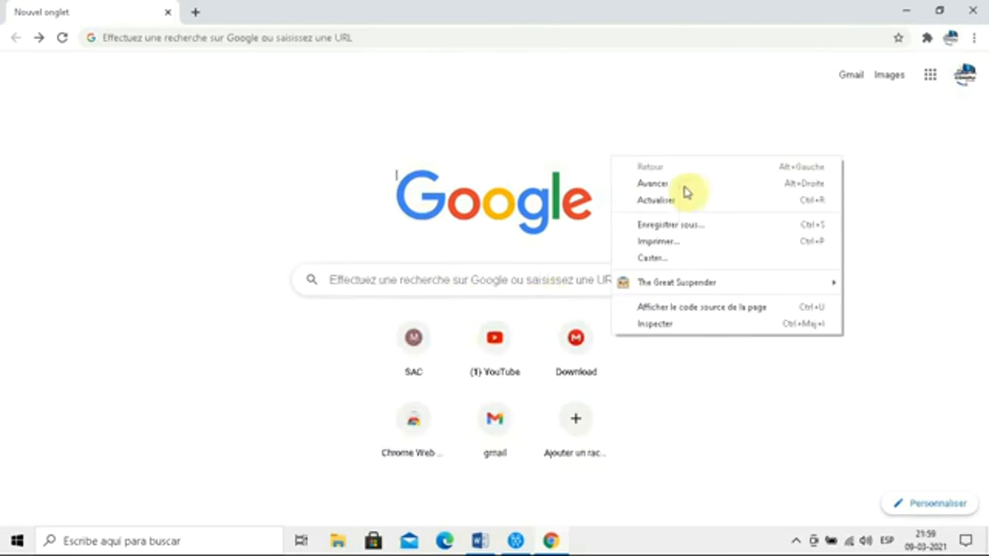
left_click(668, 202)
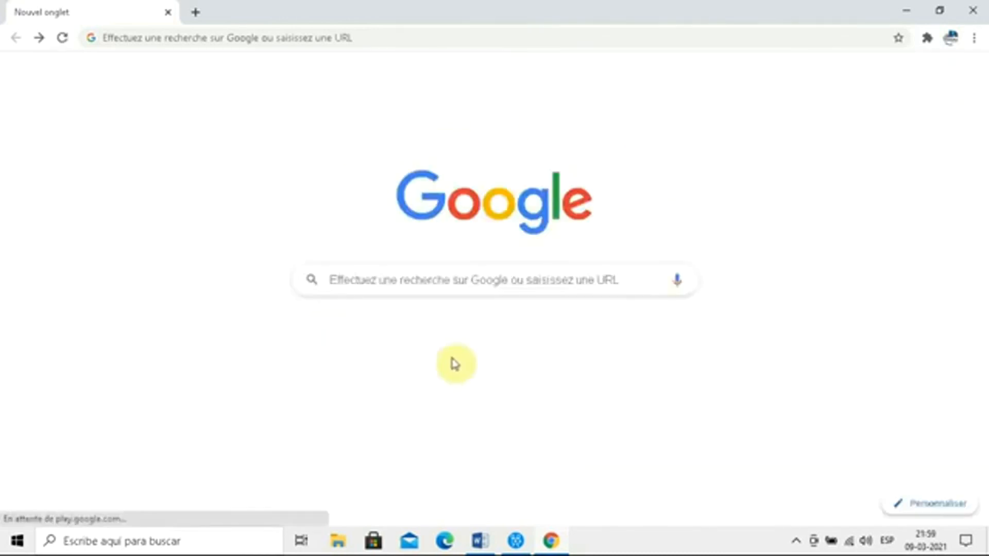
left_click(374, 280)
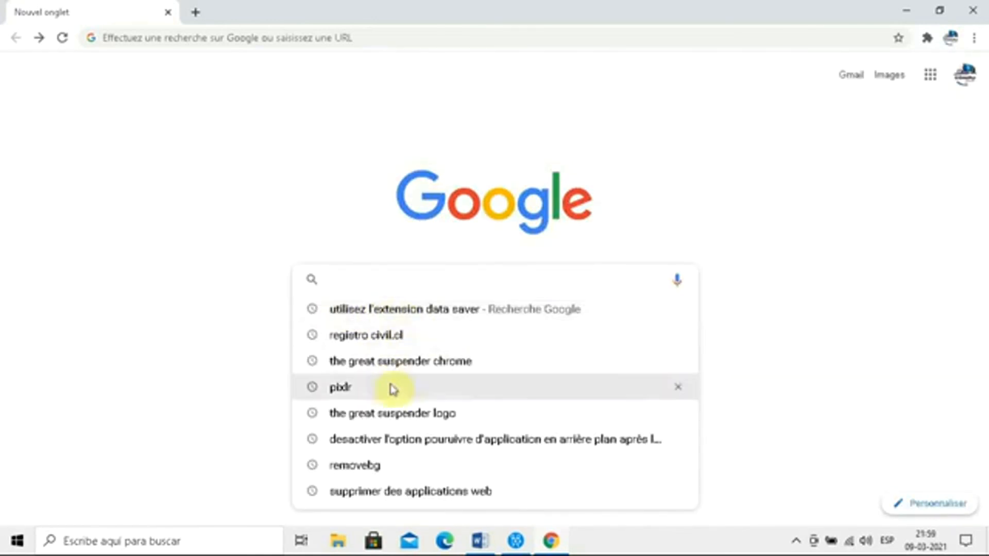
left_click(253, 338)
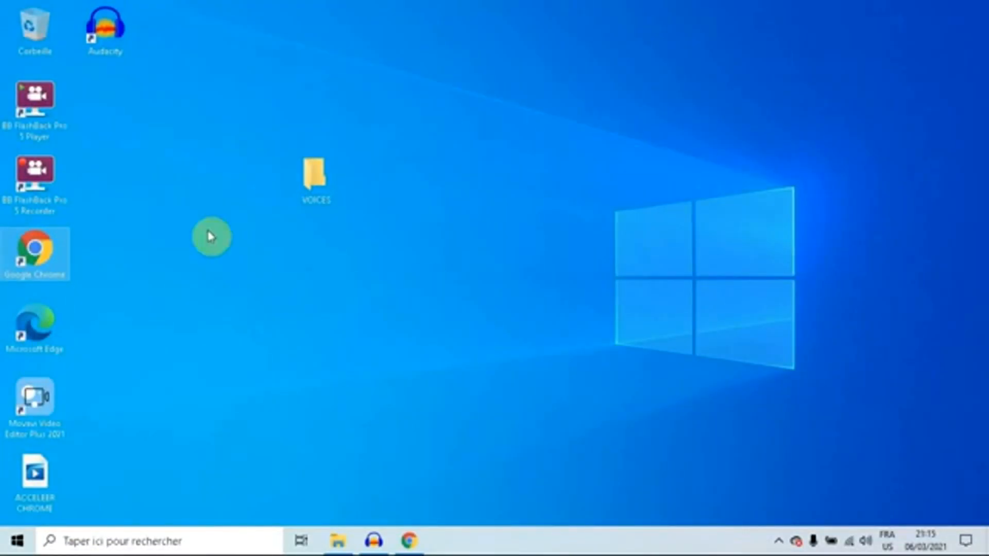
- Launch Google Chrome in a maximized window and open the settings for clearing browsing data (Effacer les données de navigation)
double_click(39, 251)
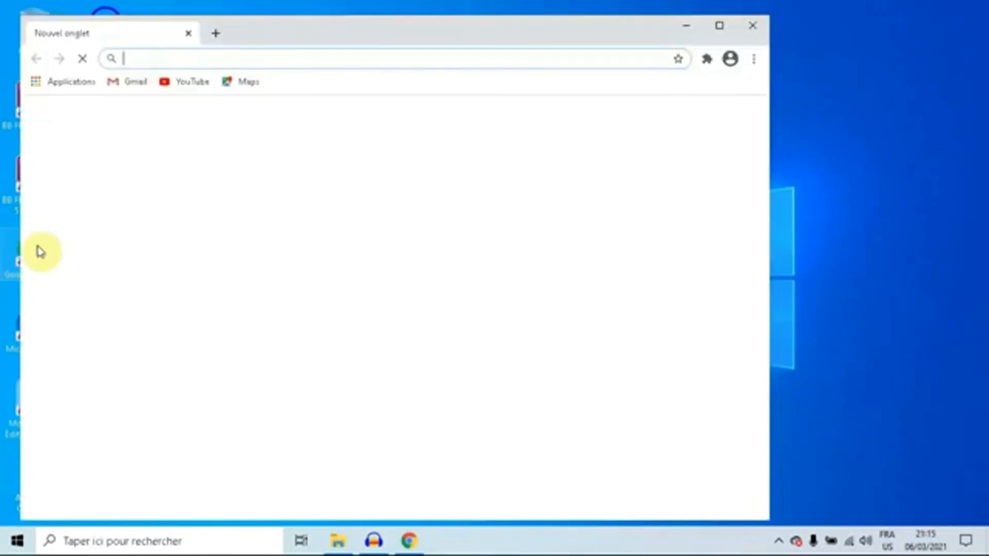
left_click(719, 24)
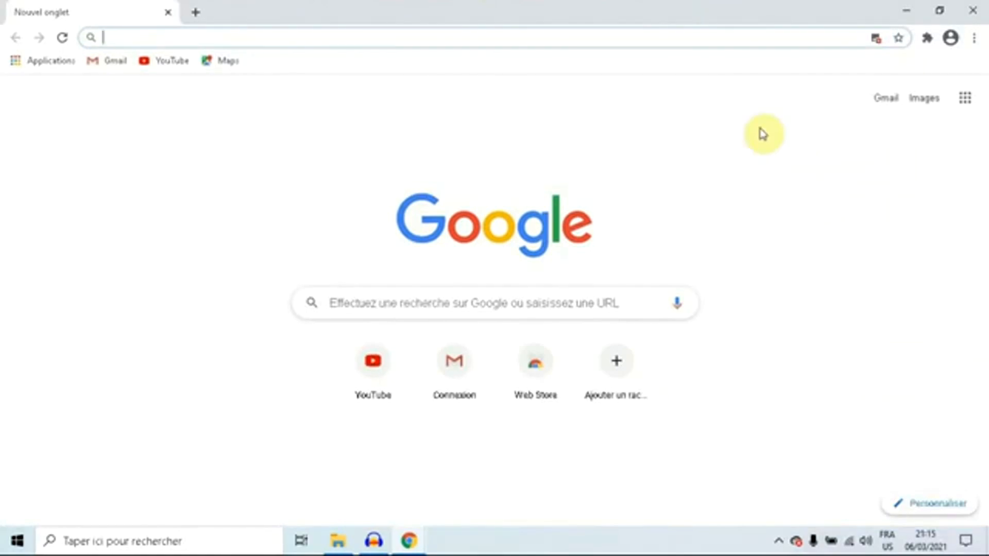
left_click(974, 39)
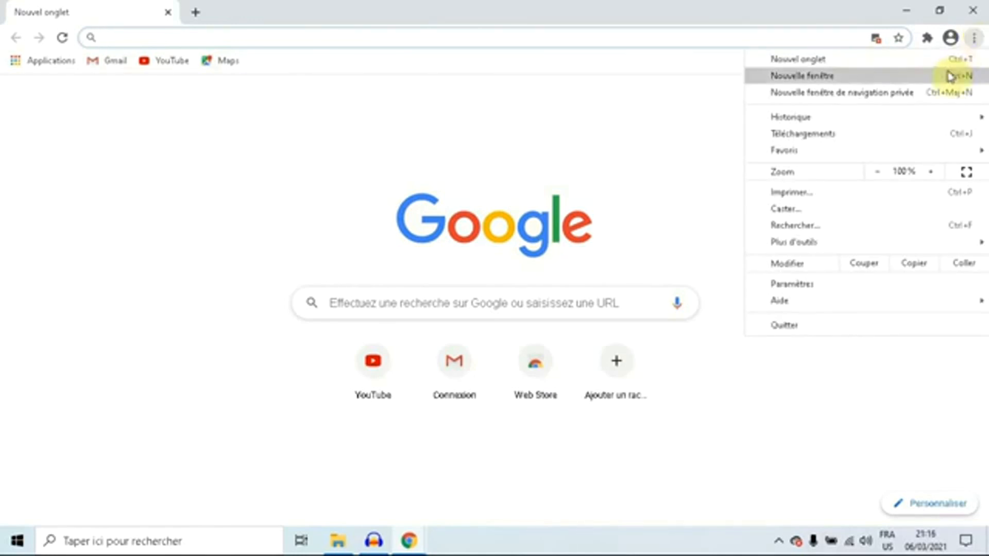
mouse_move(790, 248)
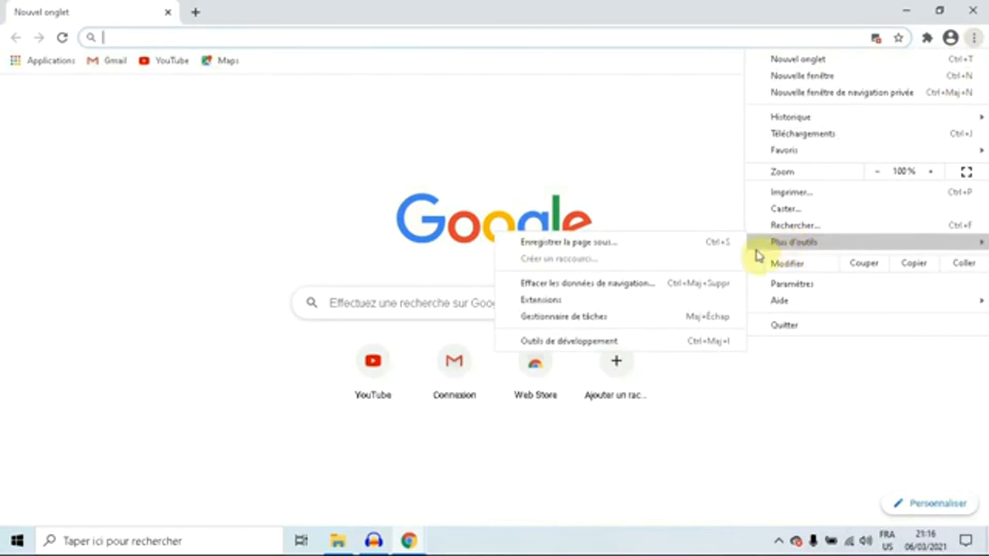
left_click(643, 289)
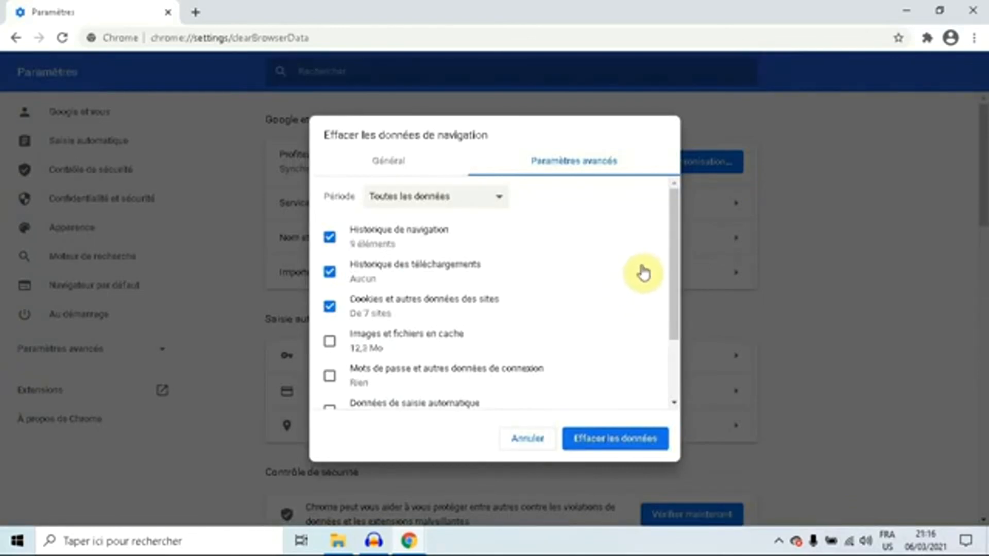
- Set the period to Toutes les données, include Images et fichiers en cache with the already selected history and cookies, and clear the data
left_click(500, 201)
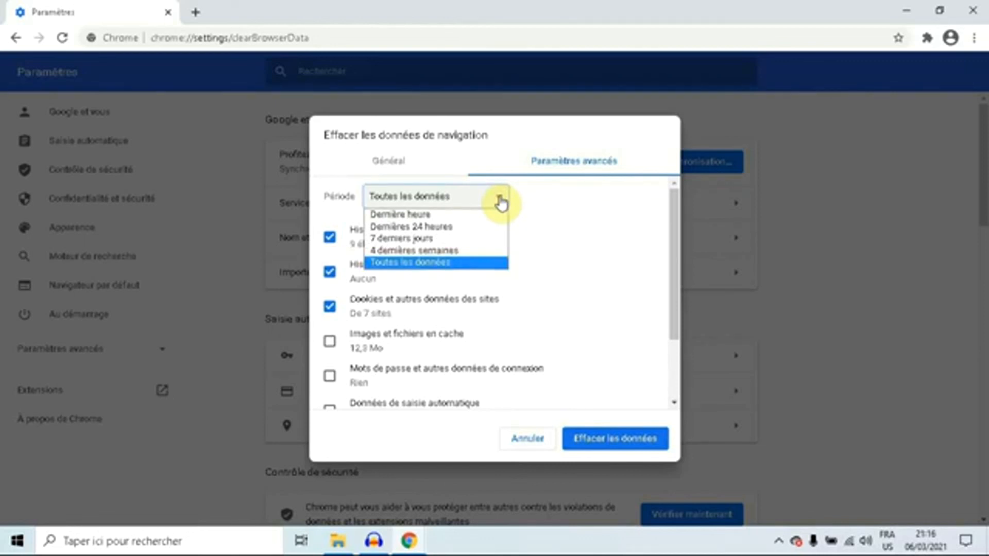
left_click(409, 264)
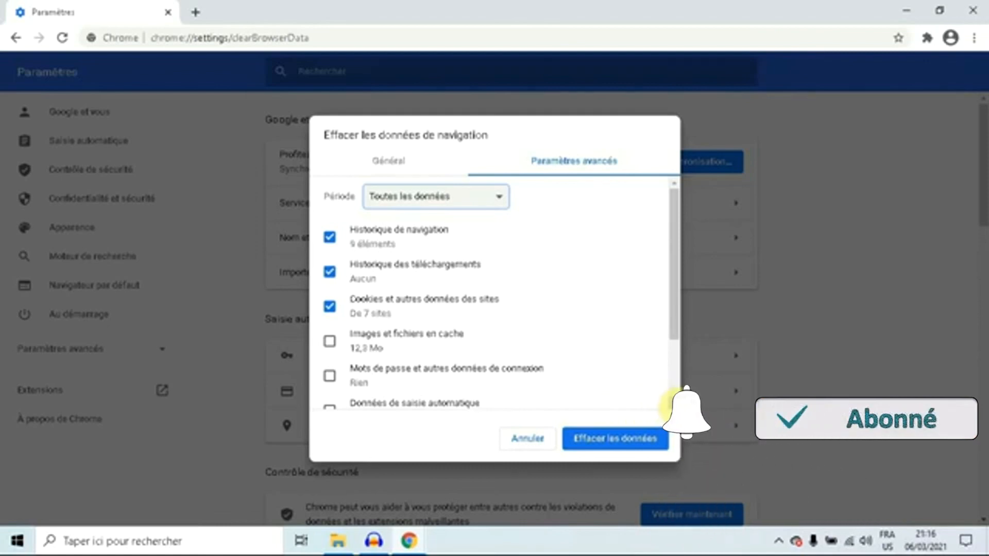
scroll(676, 404, "down", 3)
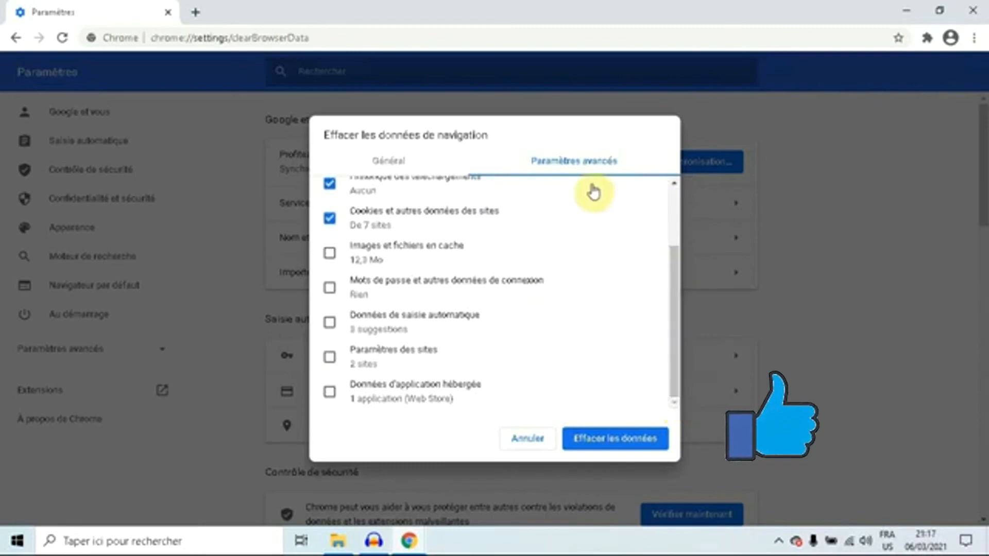
scroll(671, 188, "up", 4)
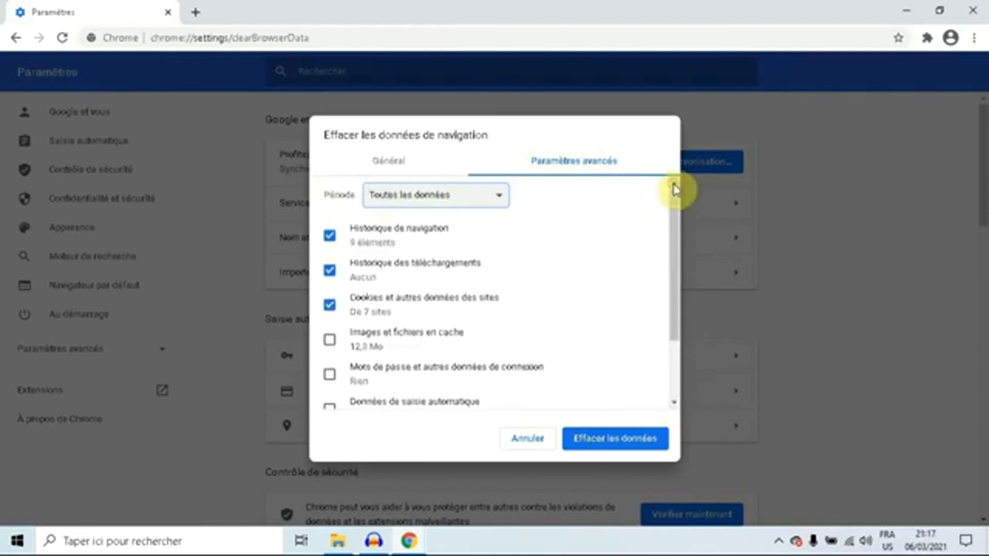
left_click(330, 342)
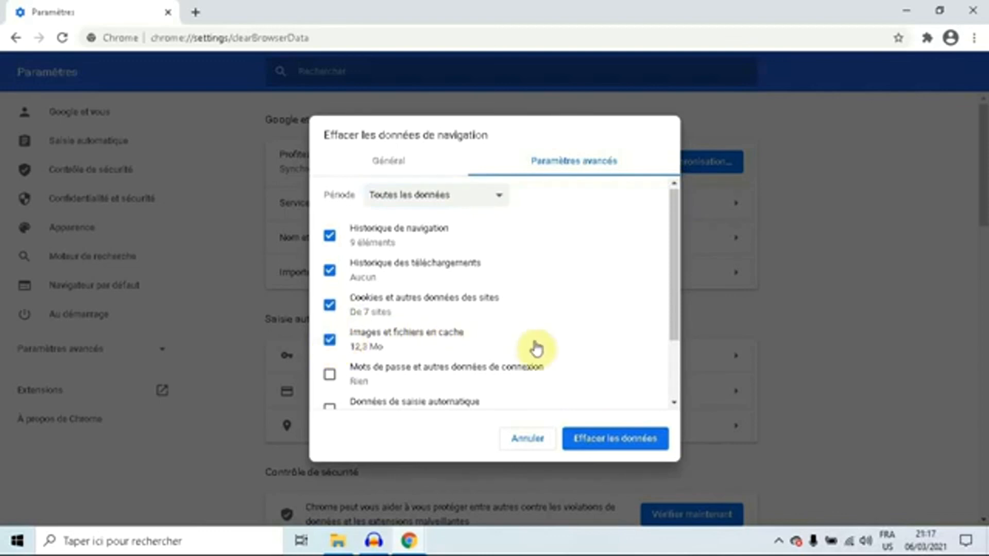
left_click(597, 444)
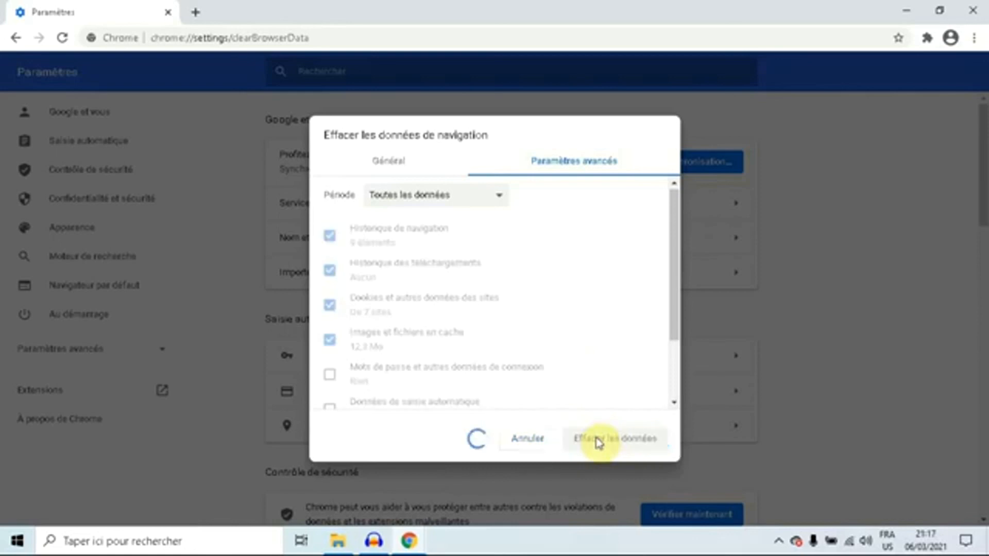